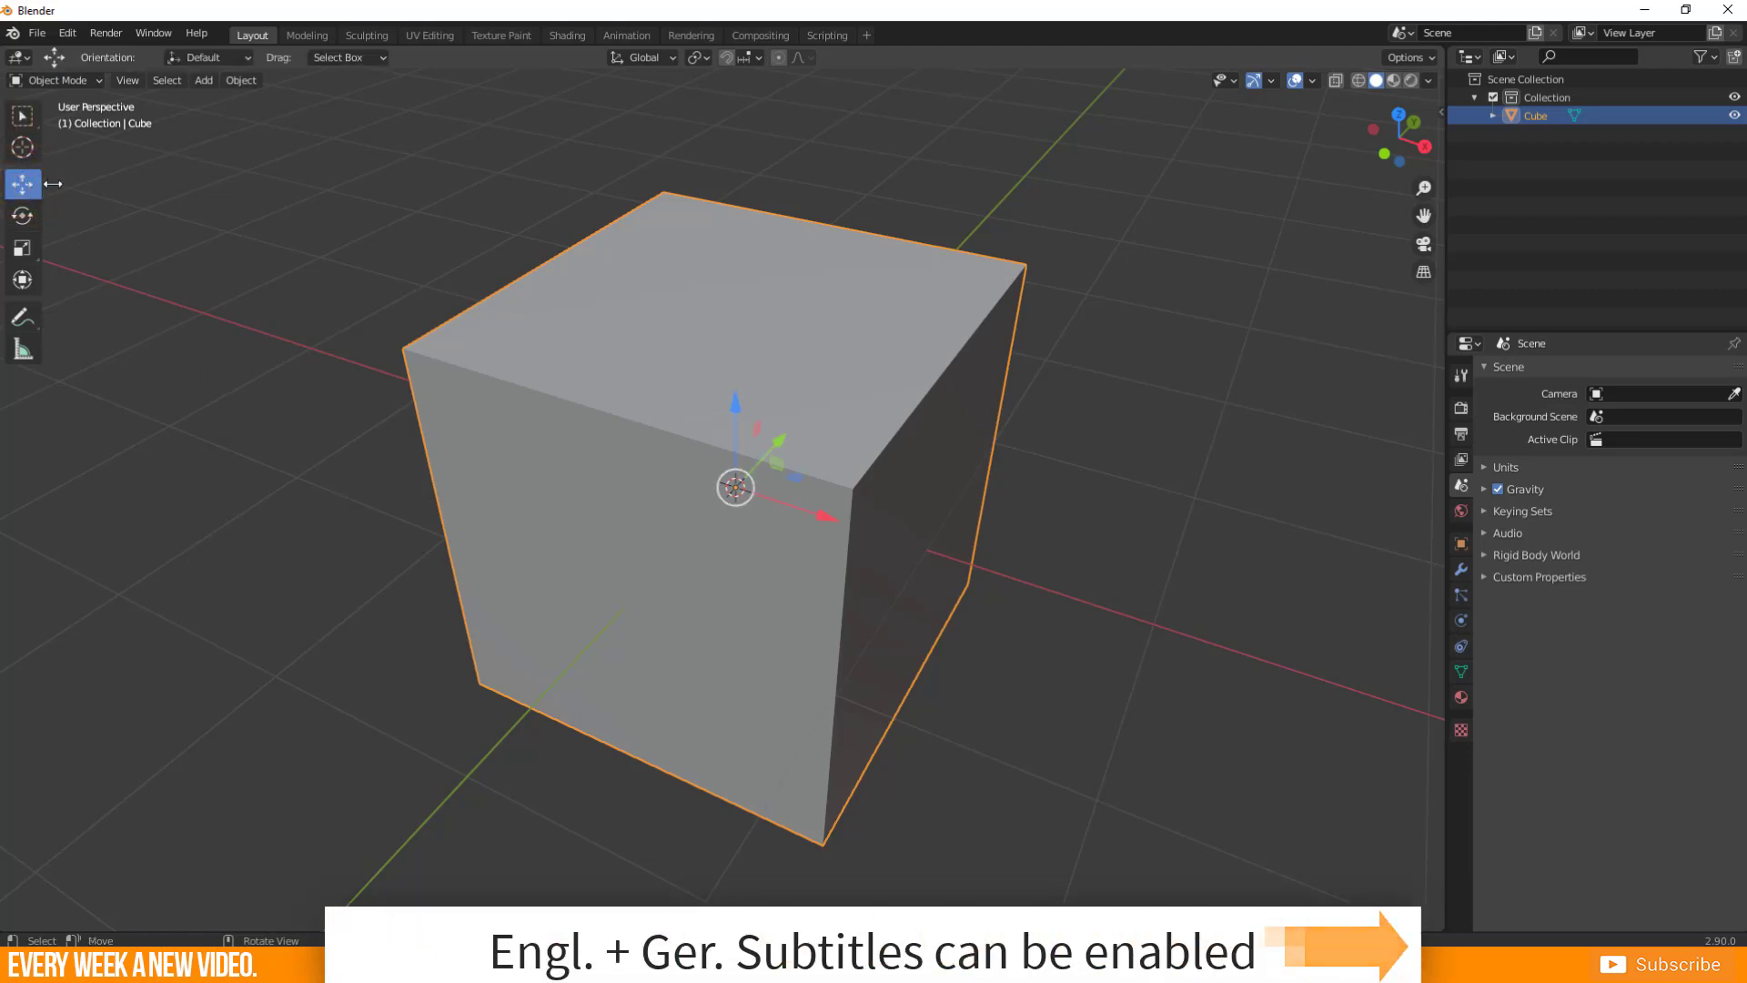
- Box-select the whole row of cubes and rotate them together around their shared pivot
left_click(697, 57)
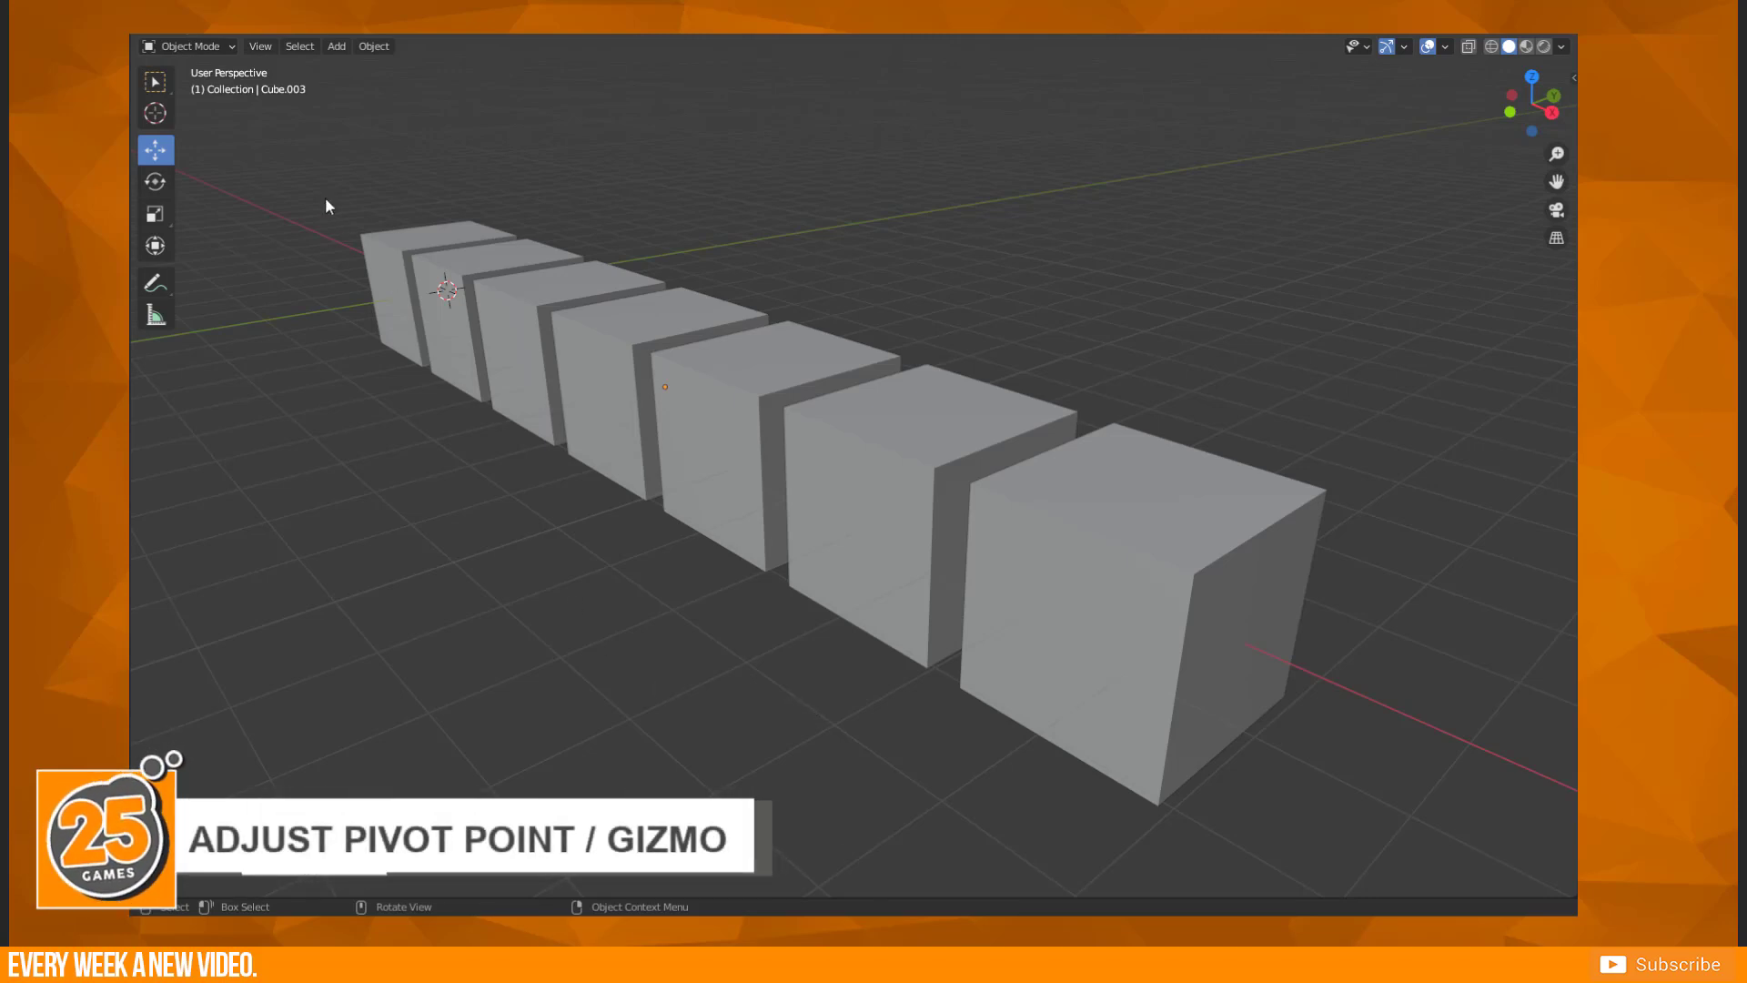
left_click_drag(325, 197, 1281, 770)
key("r")
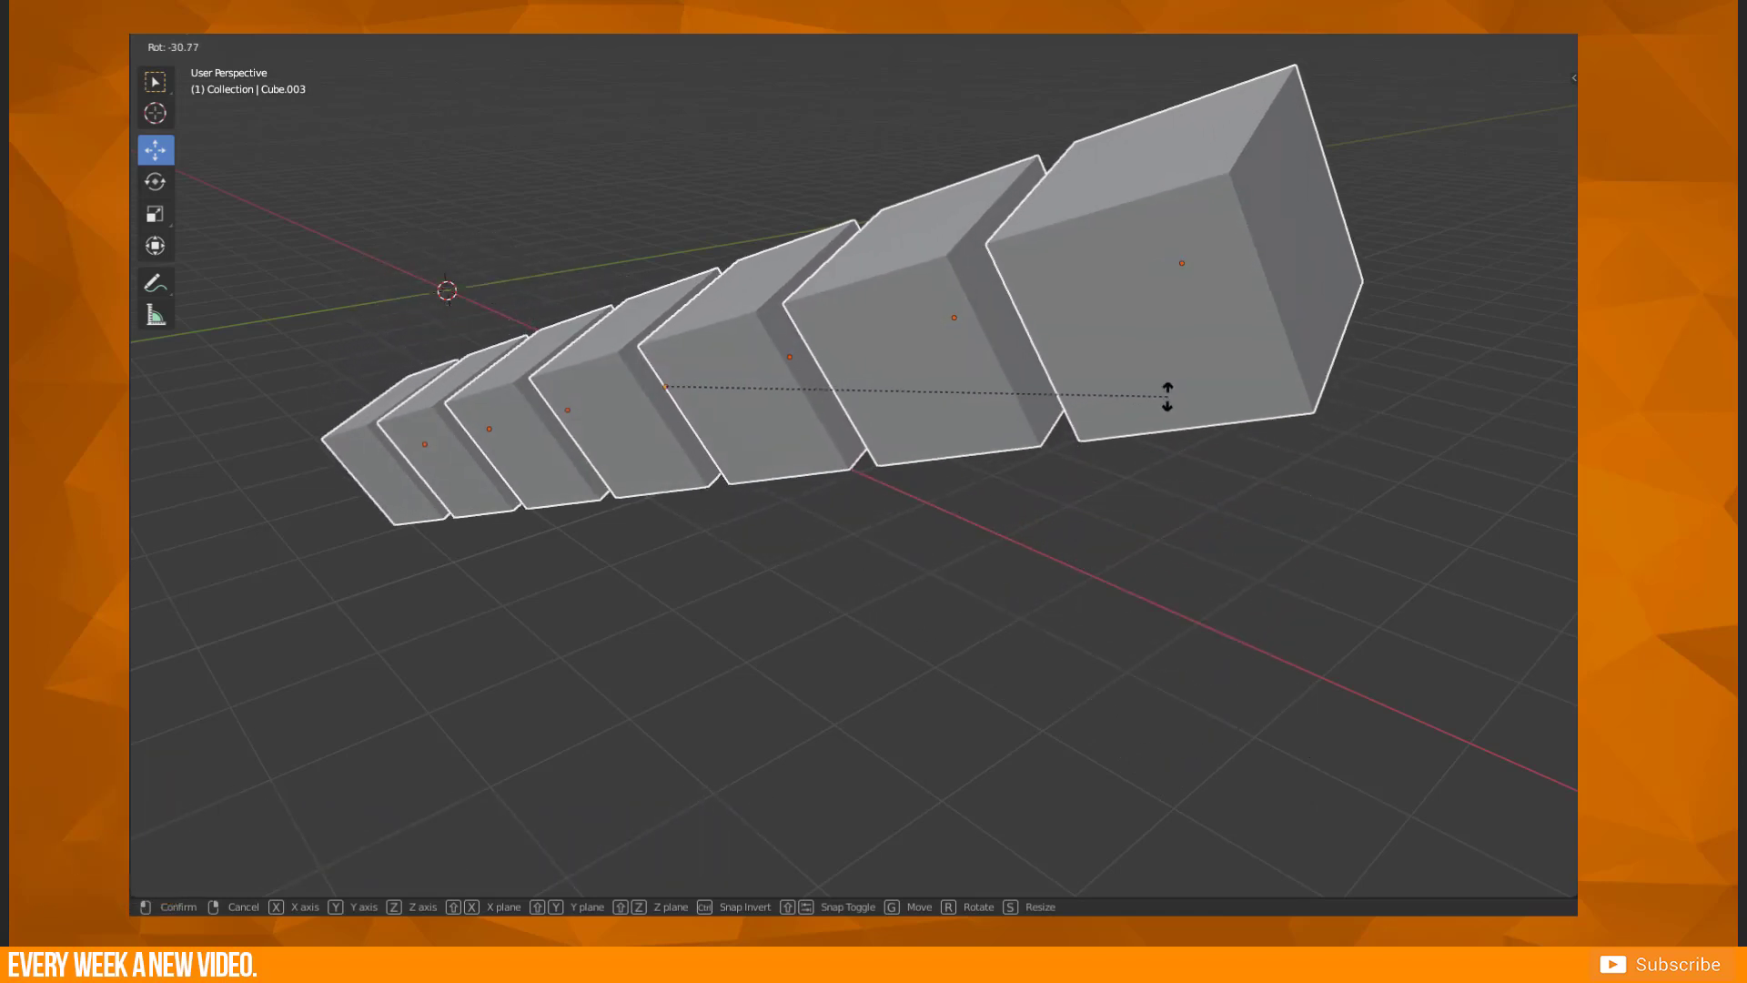
key("Escape")
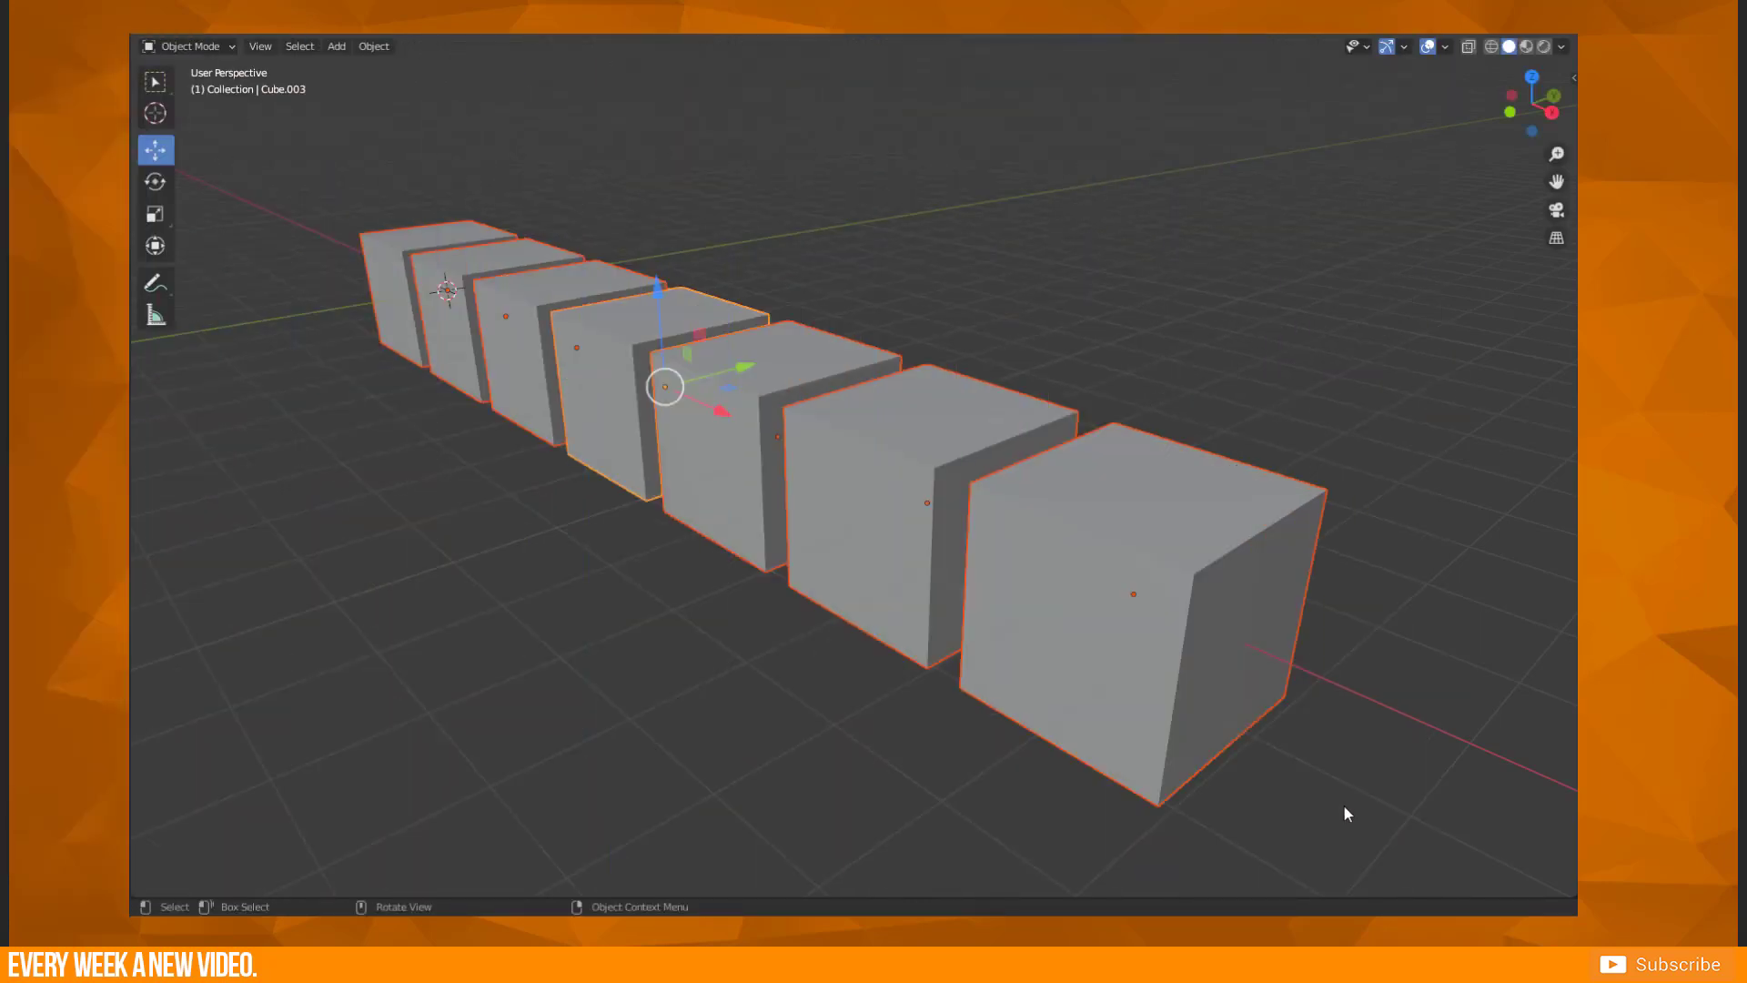
key("r")
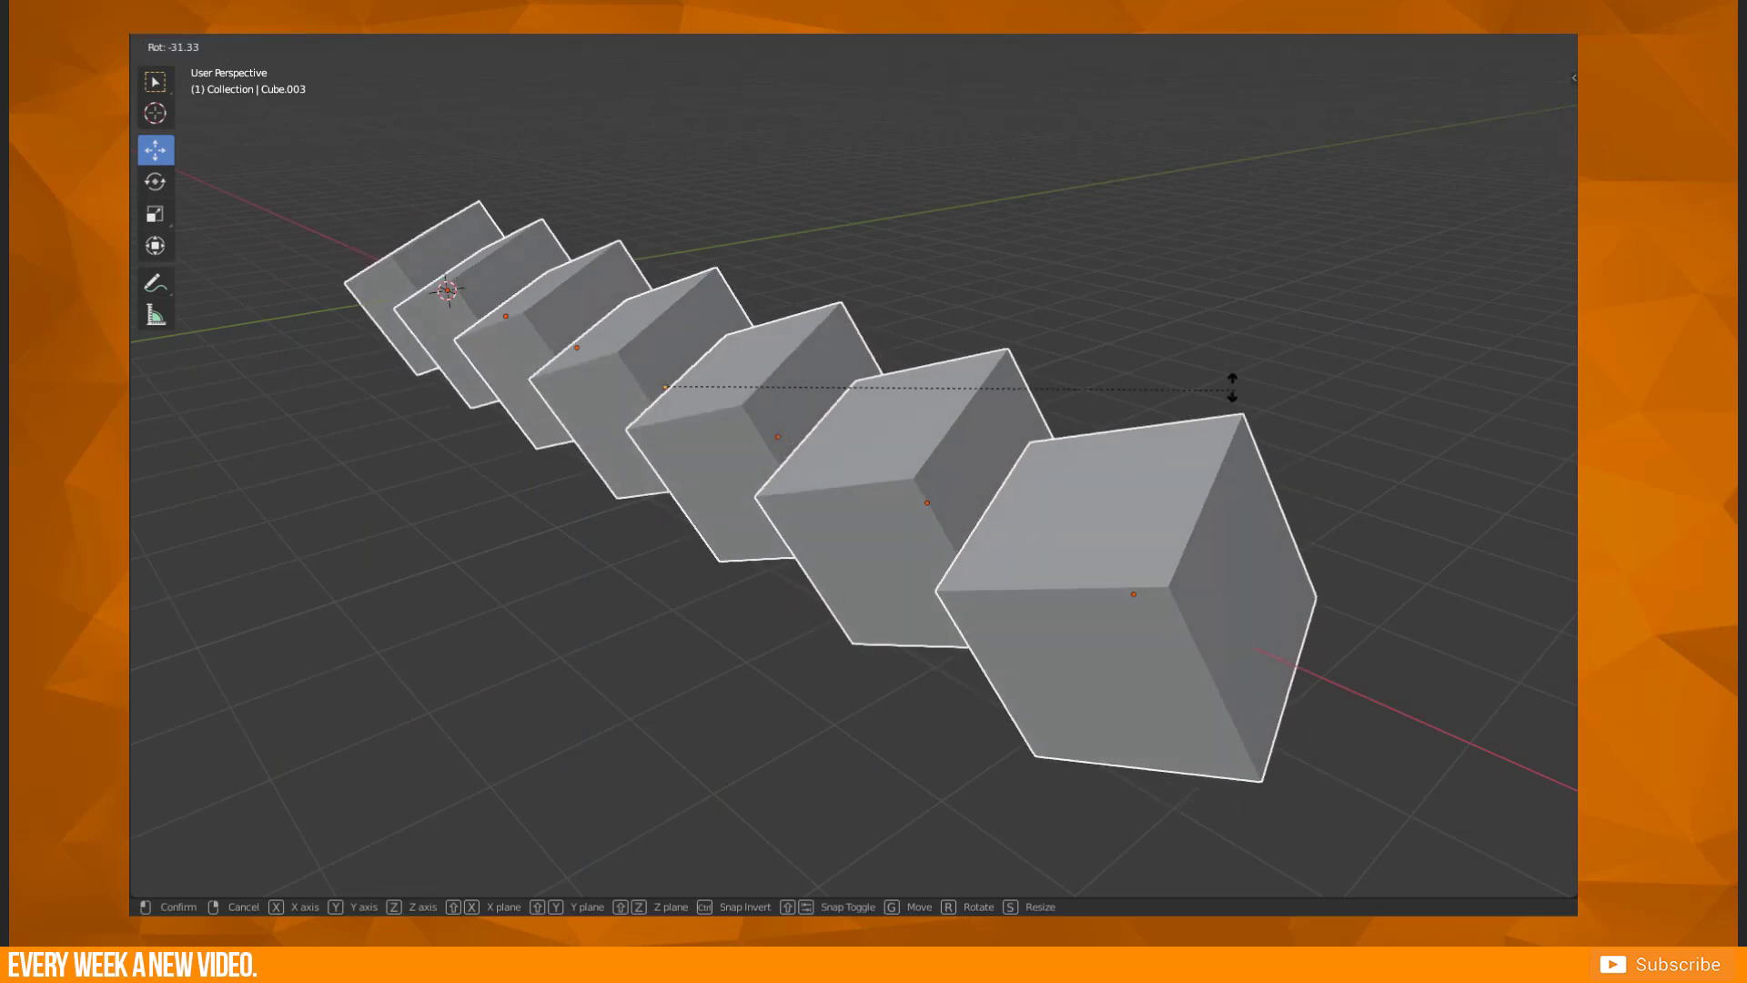
left_click(1189, 308)
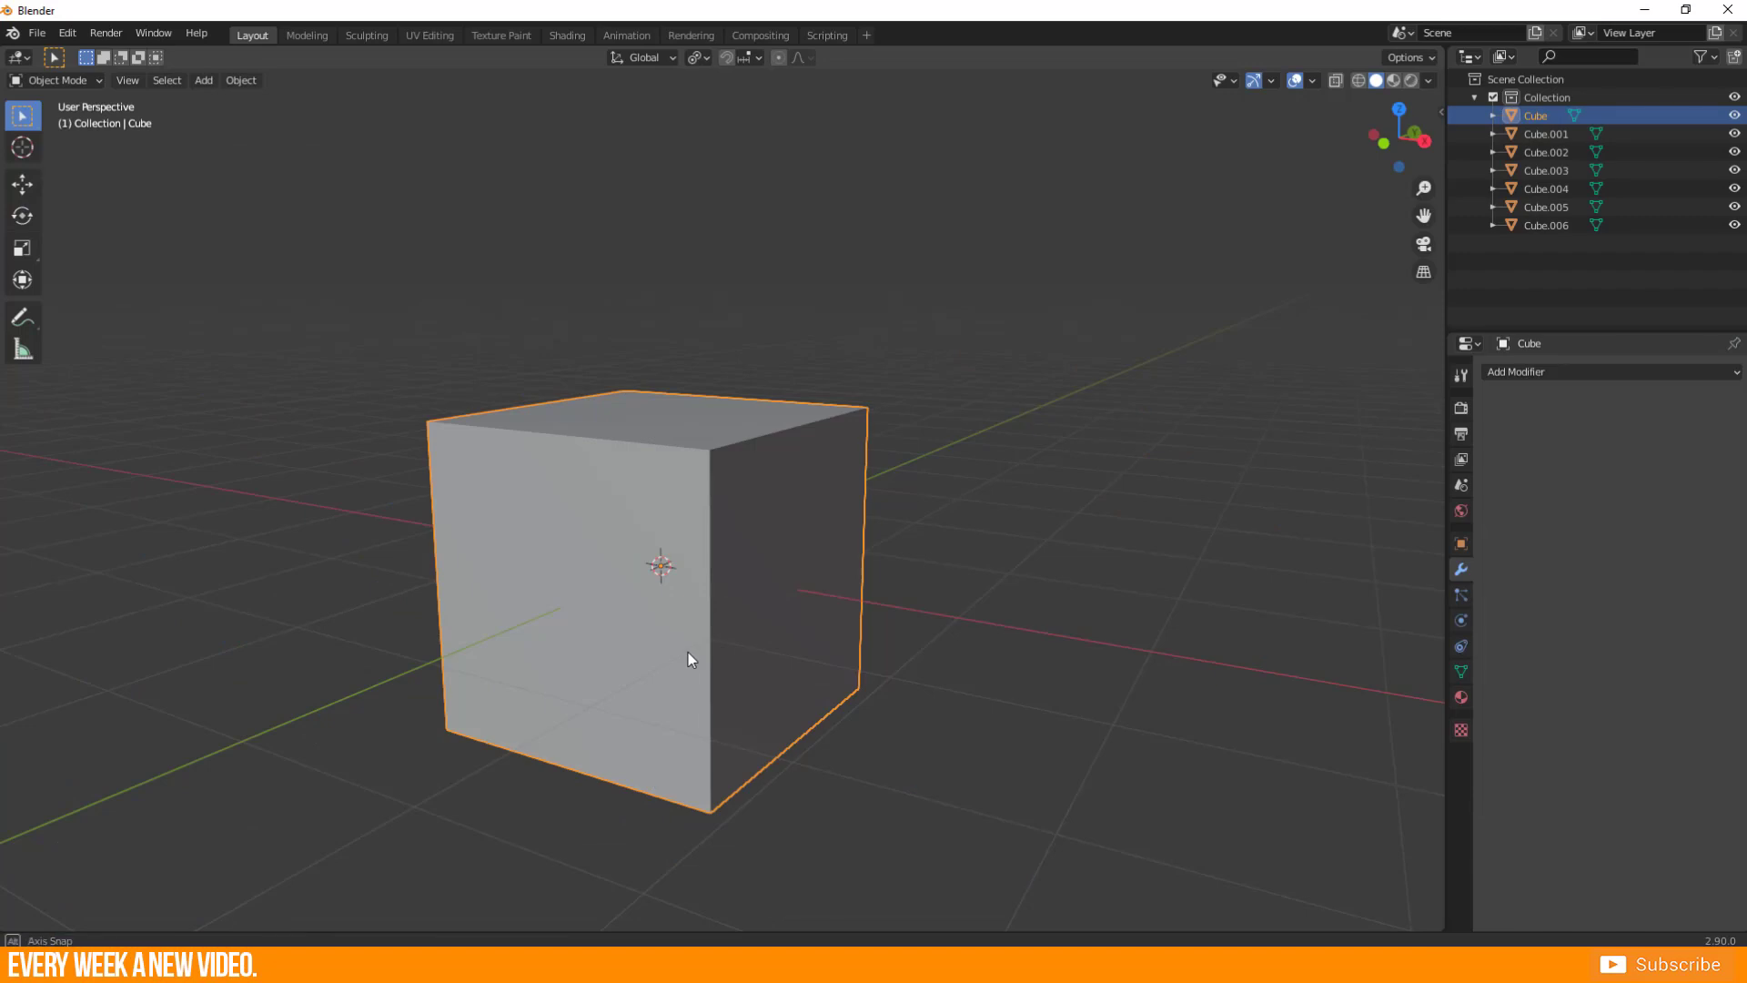
- Try the Move, Rotate, Scale and Transform tools, then return to Select Box
middle_click_drag(688, 652, 700, 695)
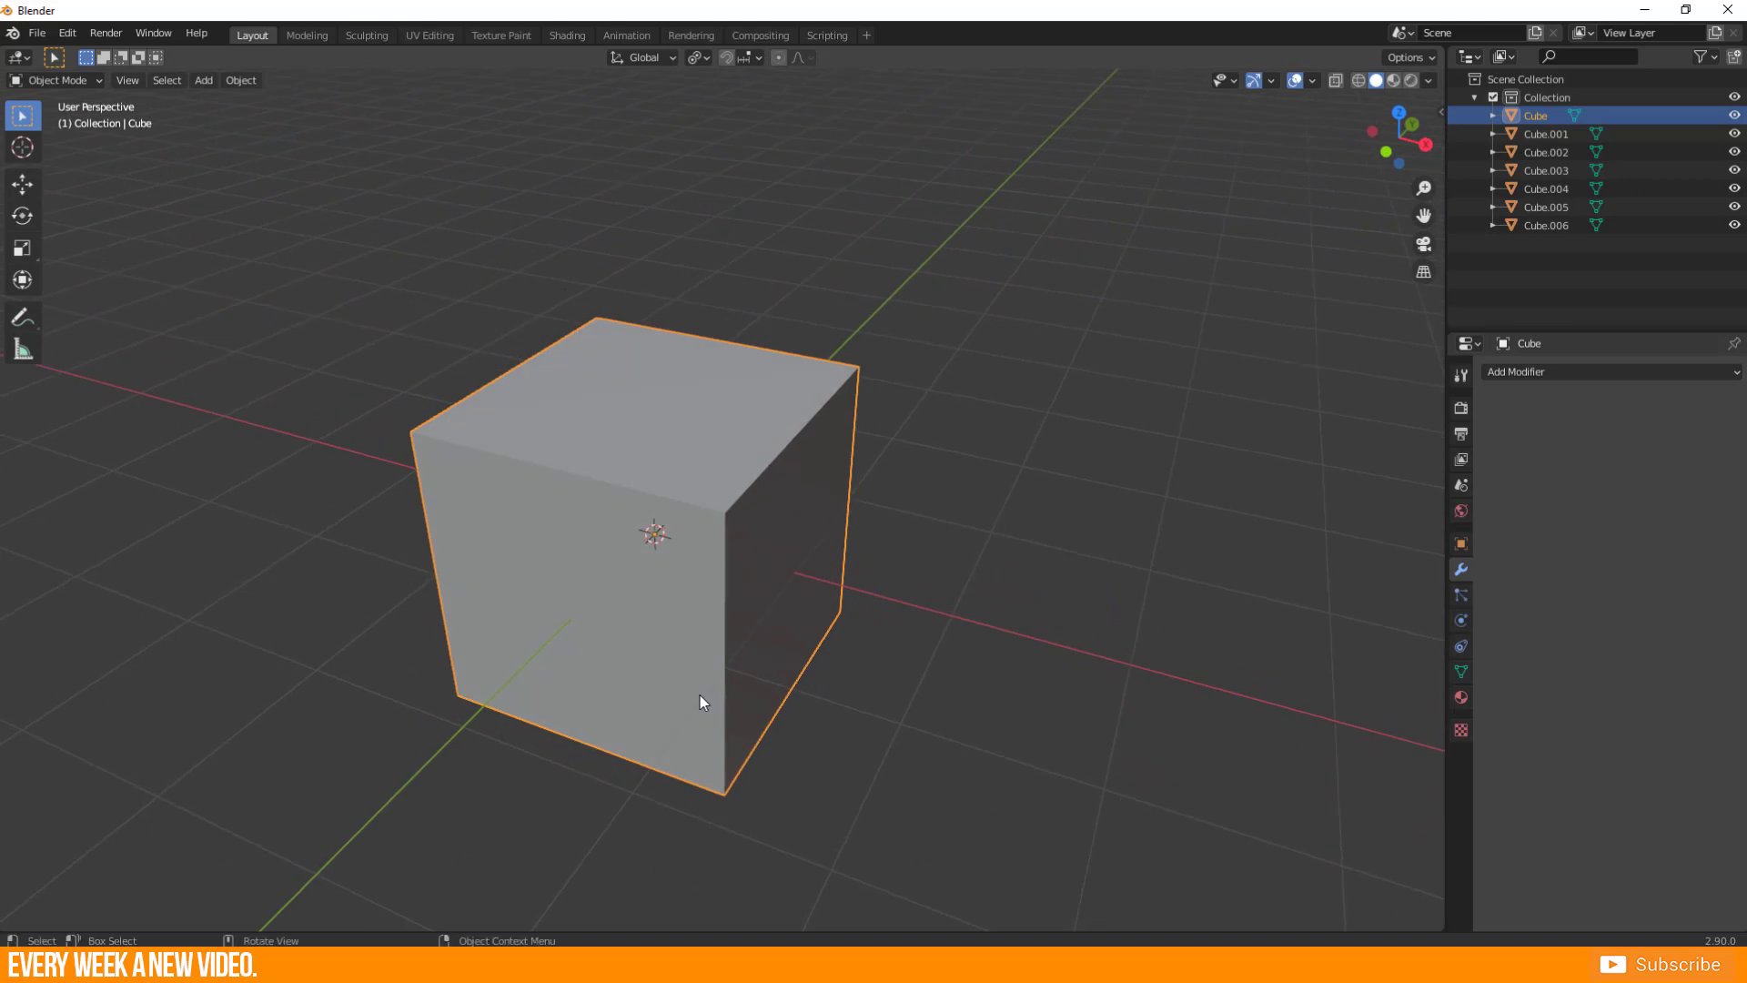
left_click(23, 185)
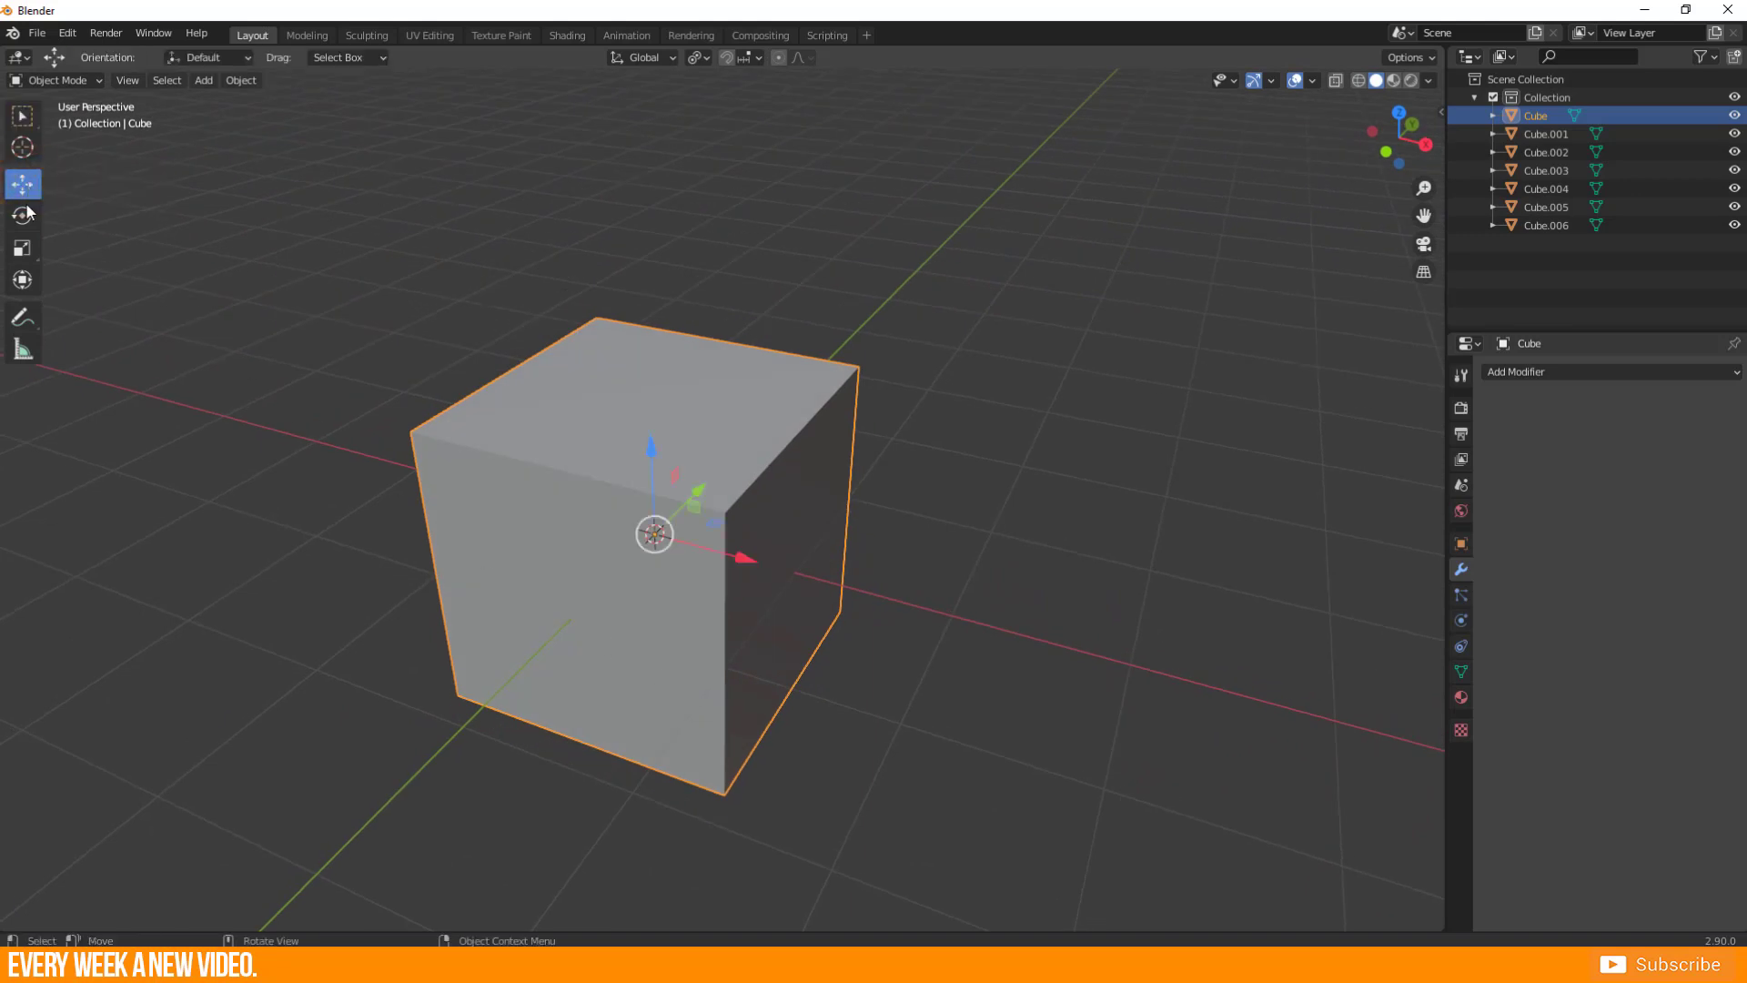
left_click(25, 218)
left_click(27, 255)
left_click(31, 284)
left_click(23, 115)
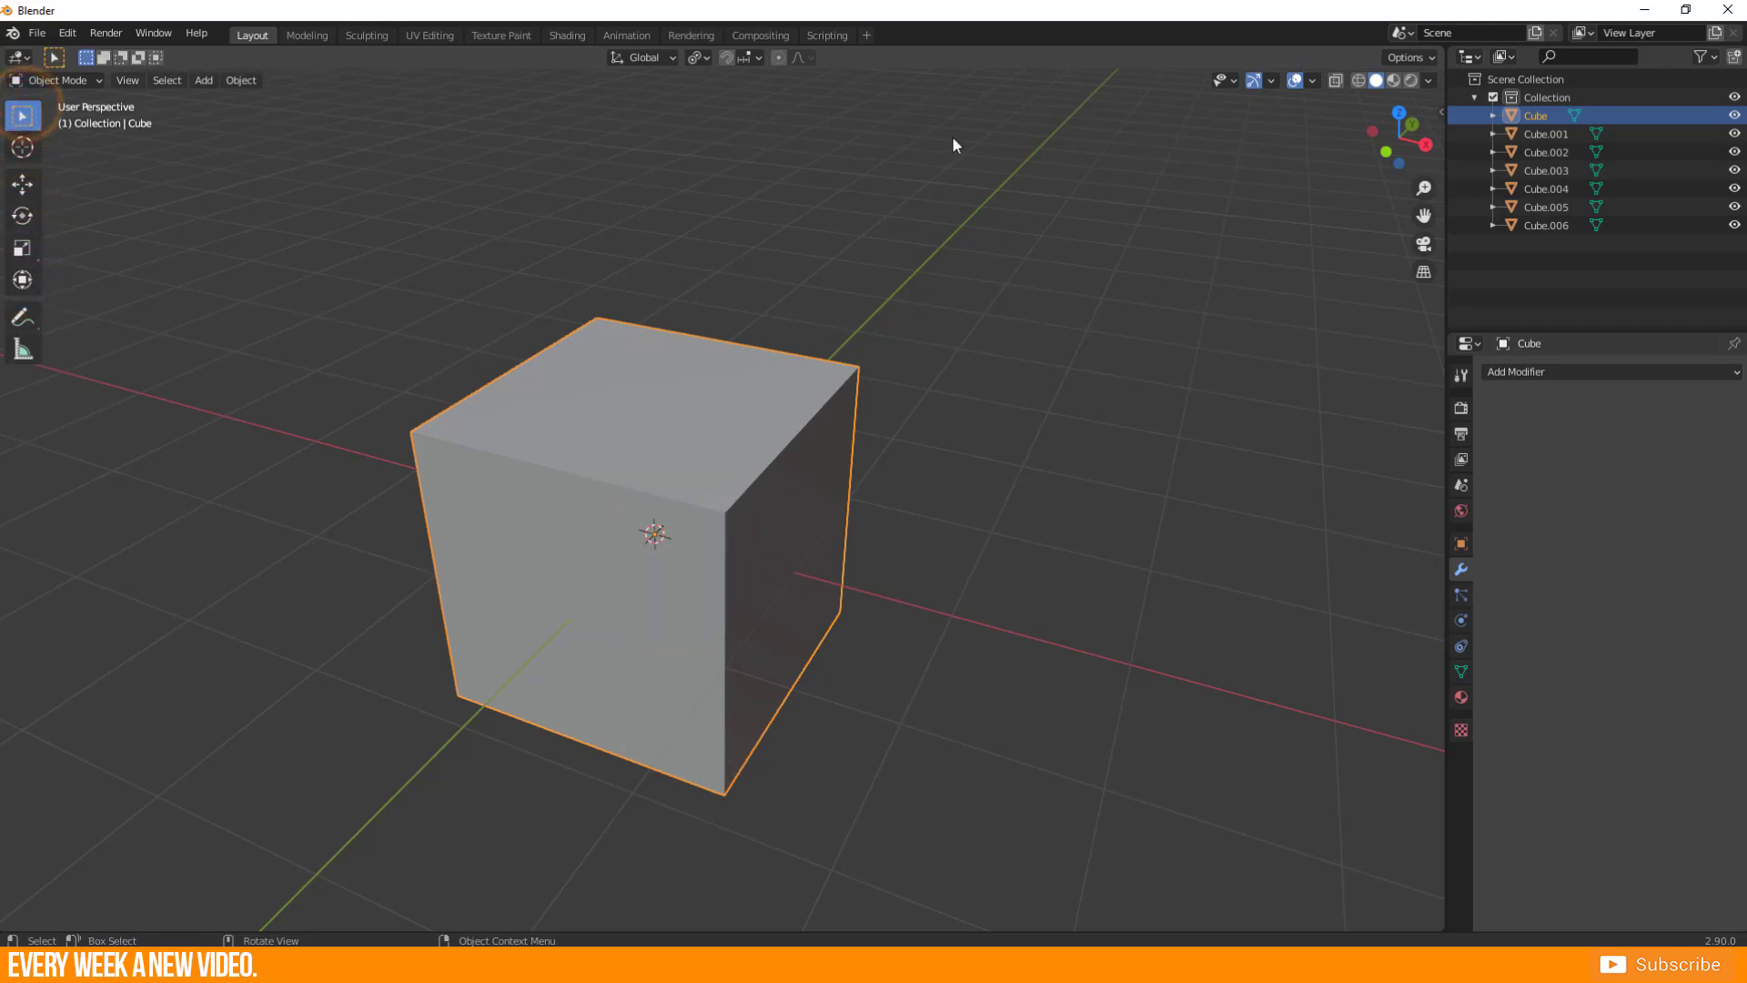
- Enable the Move and Rotate viewport gizmos
left_click(1273, 82)
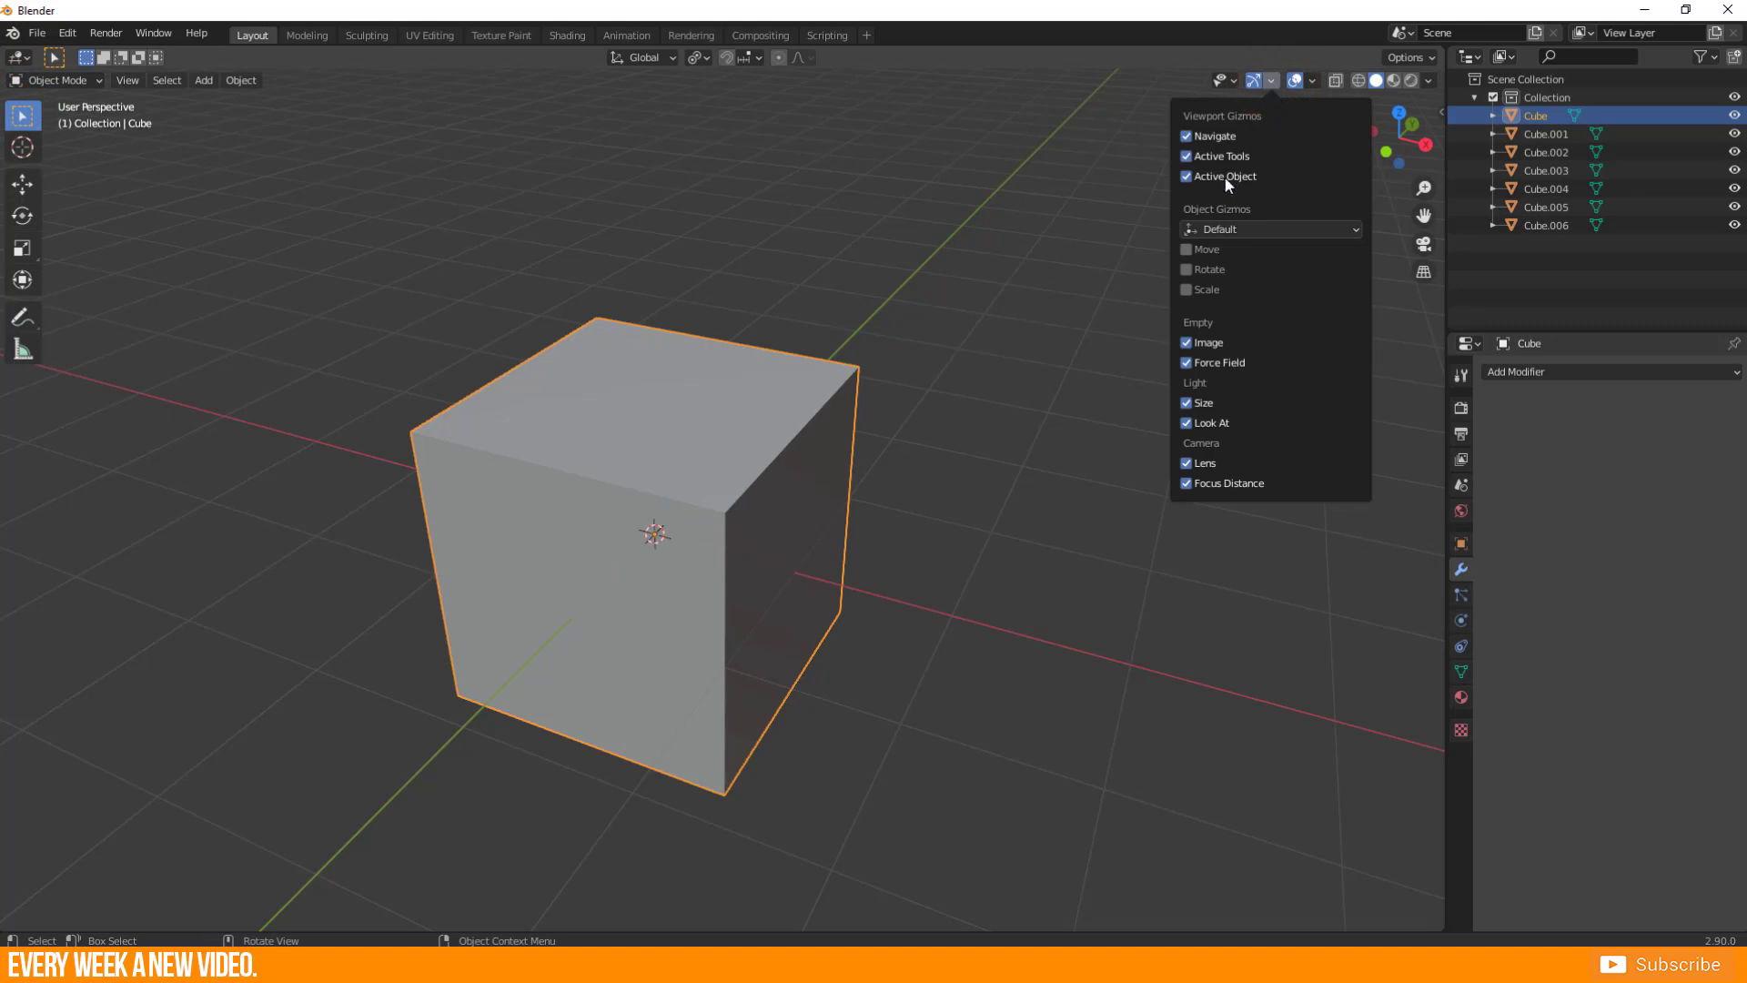
left_click(1201, 249)
left_click(1206, 271)
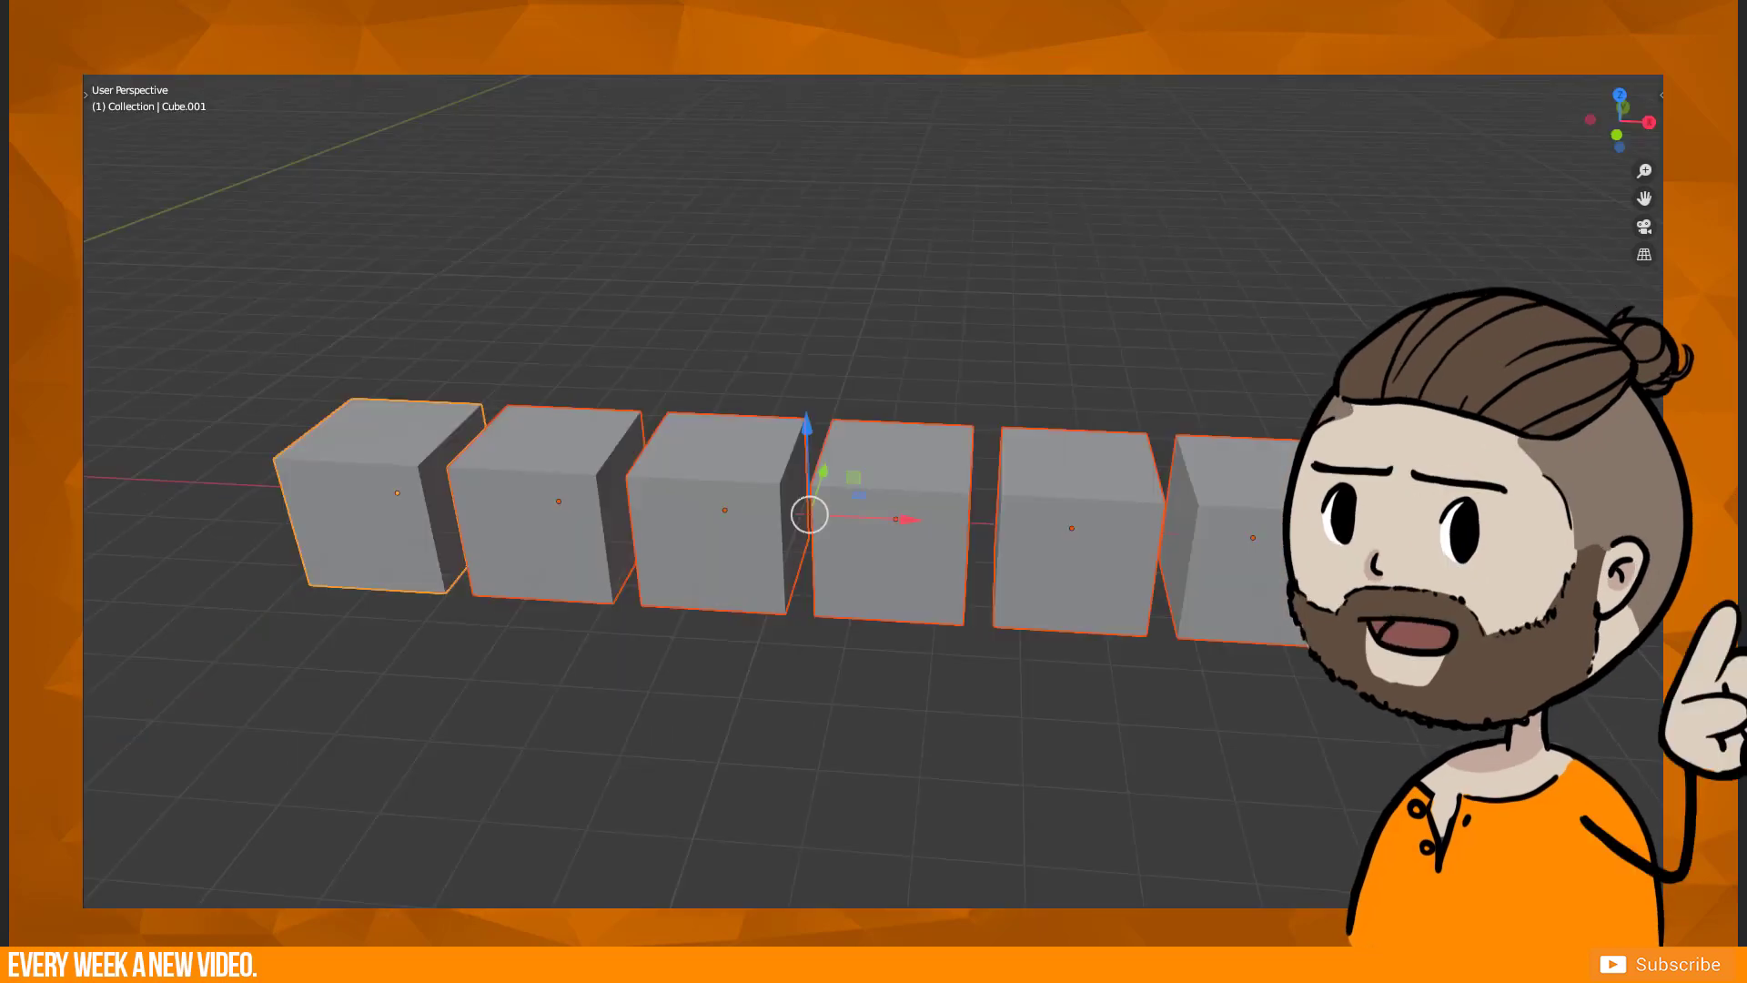
- Put the cubes into Edit Mode and show the Transform Pivot Point options
key("Tab")
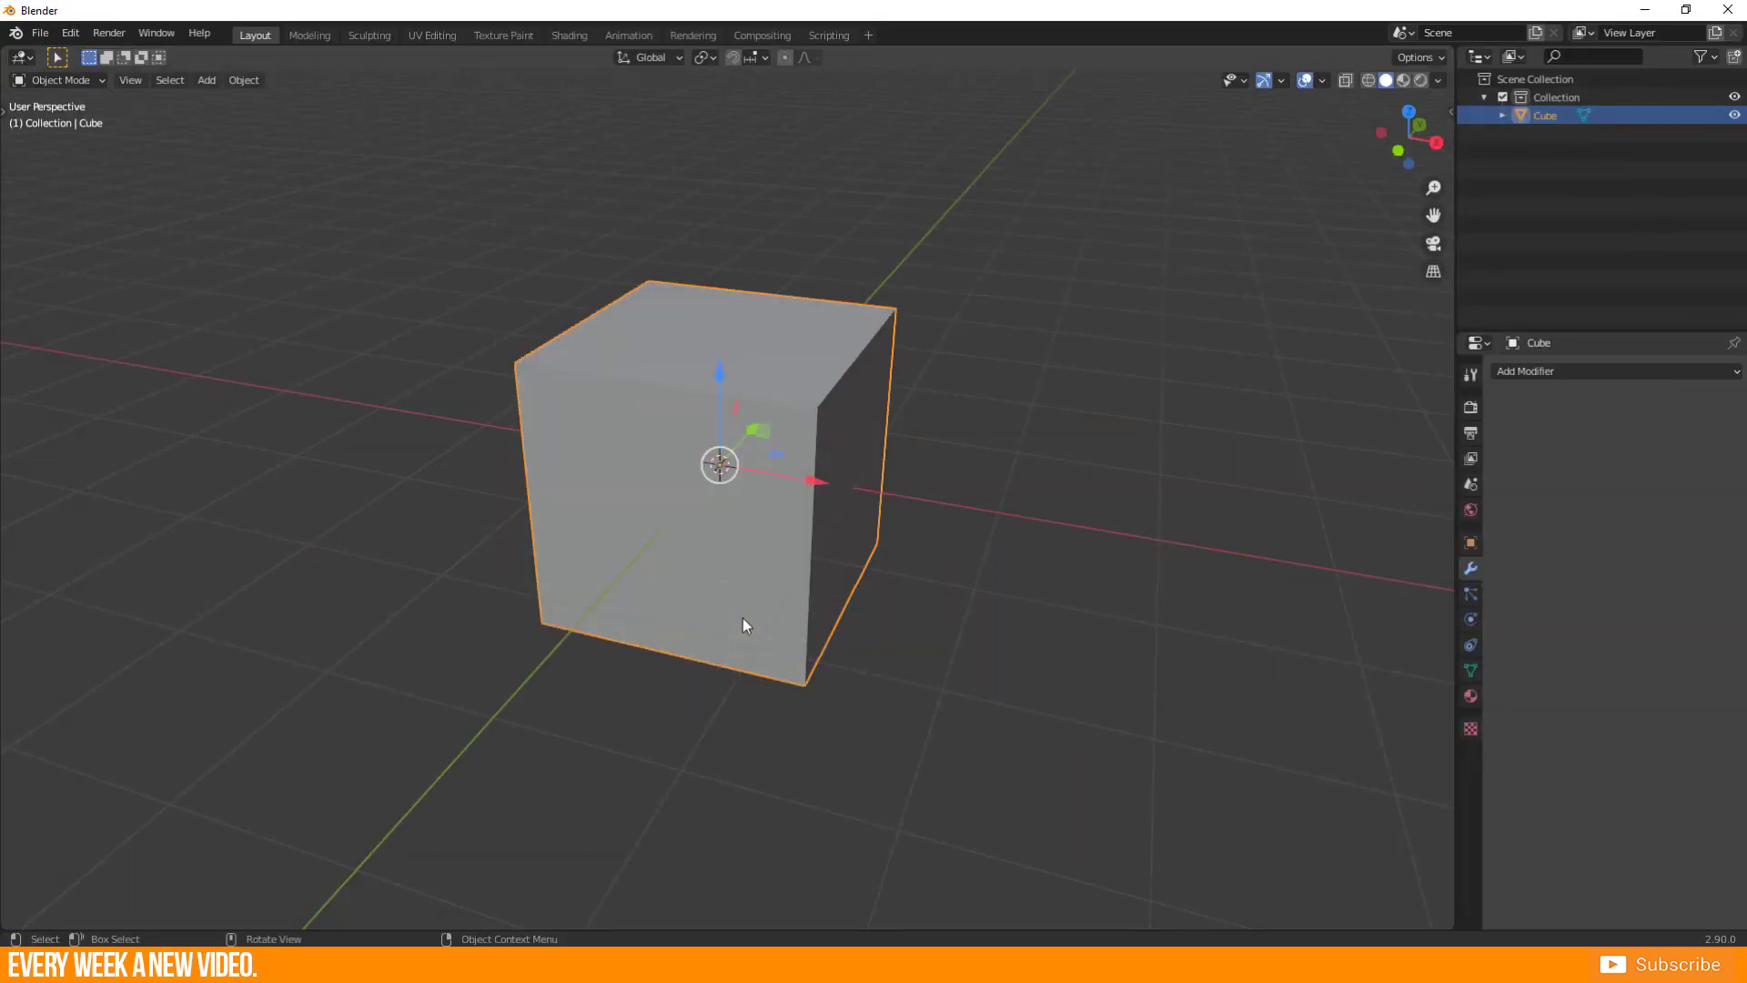
left_click(711, 60)
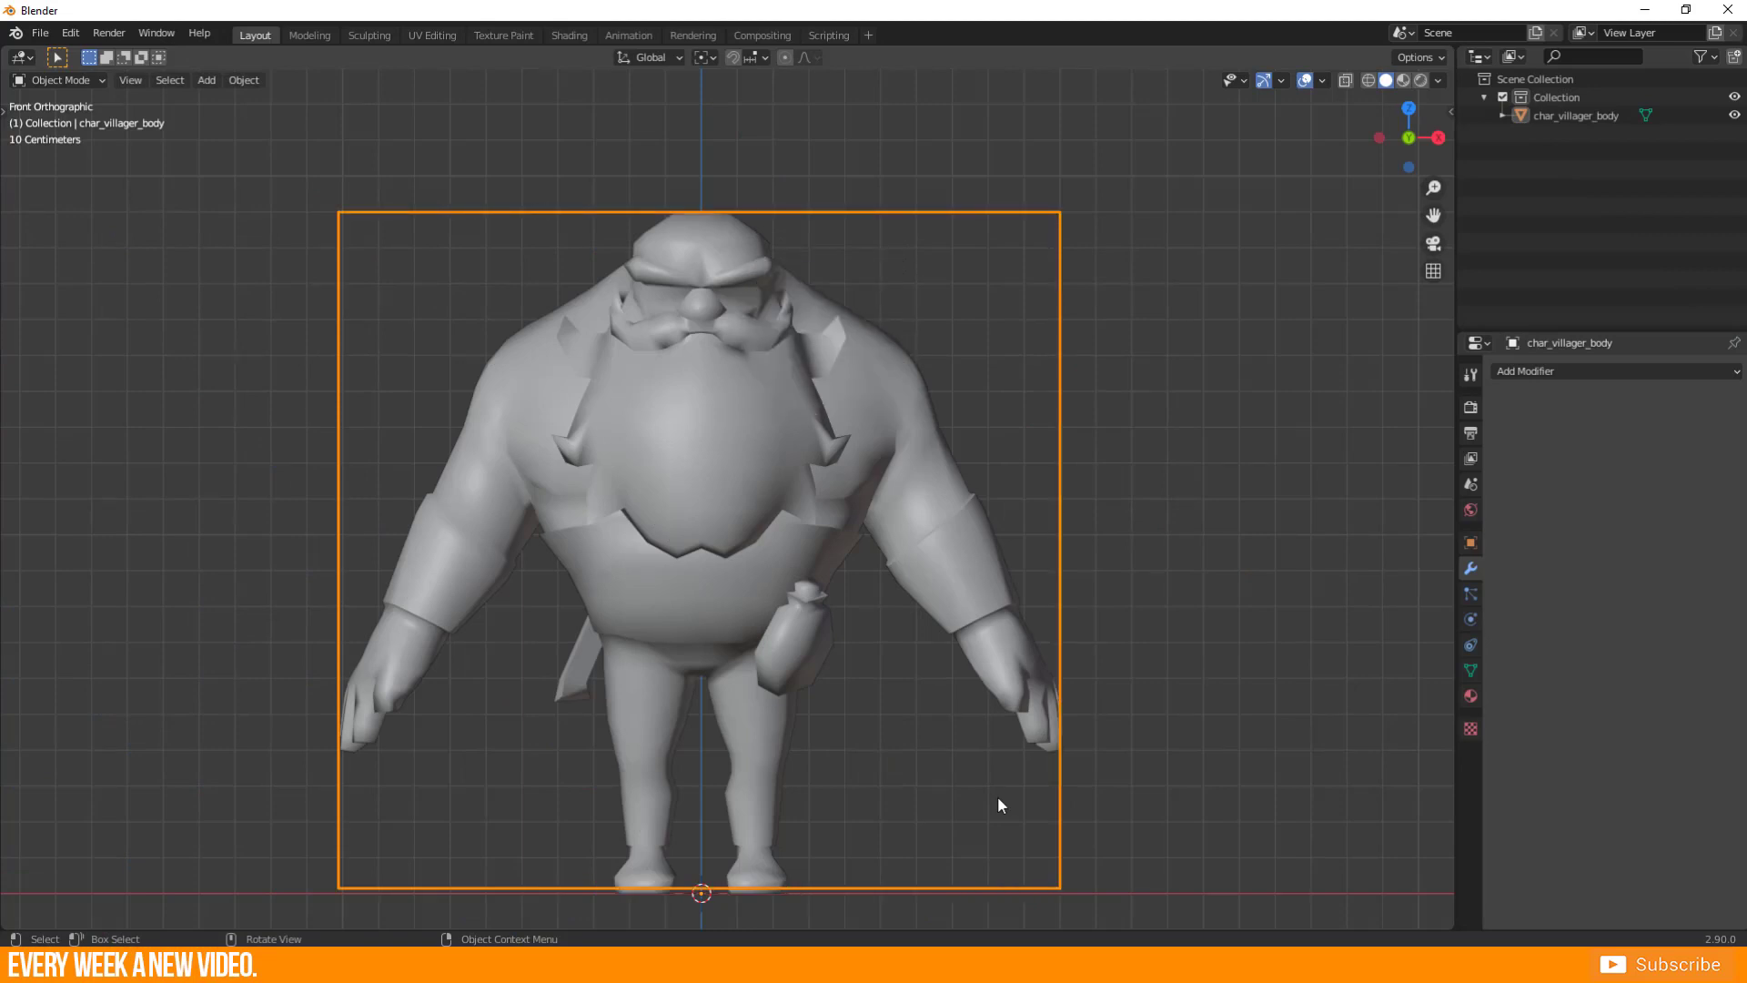
- Select the villager character, enter Edit Mode and view its mesh from the side
key("KP_3")
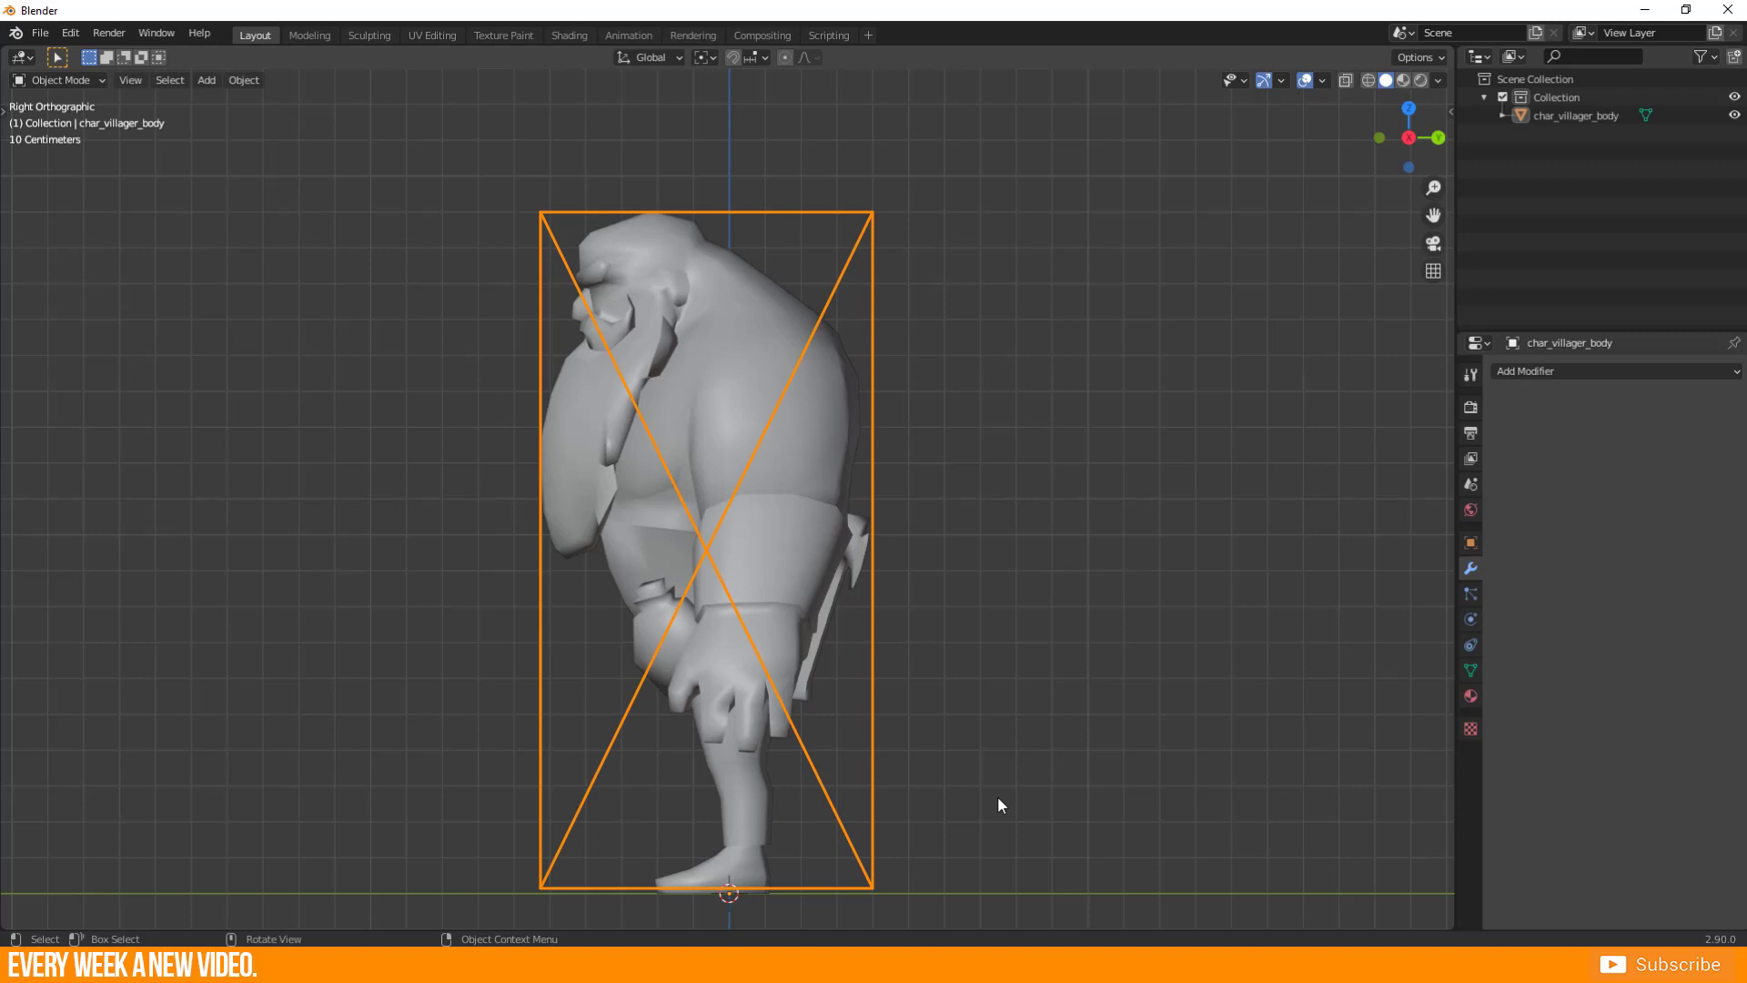
key("KP_1")
left_click(762, 819)
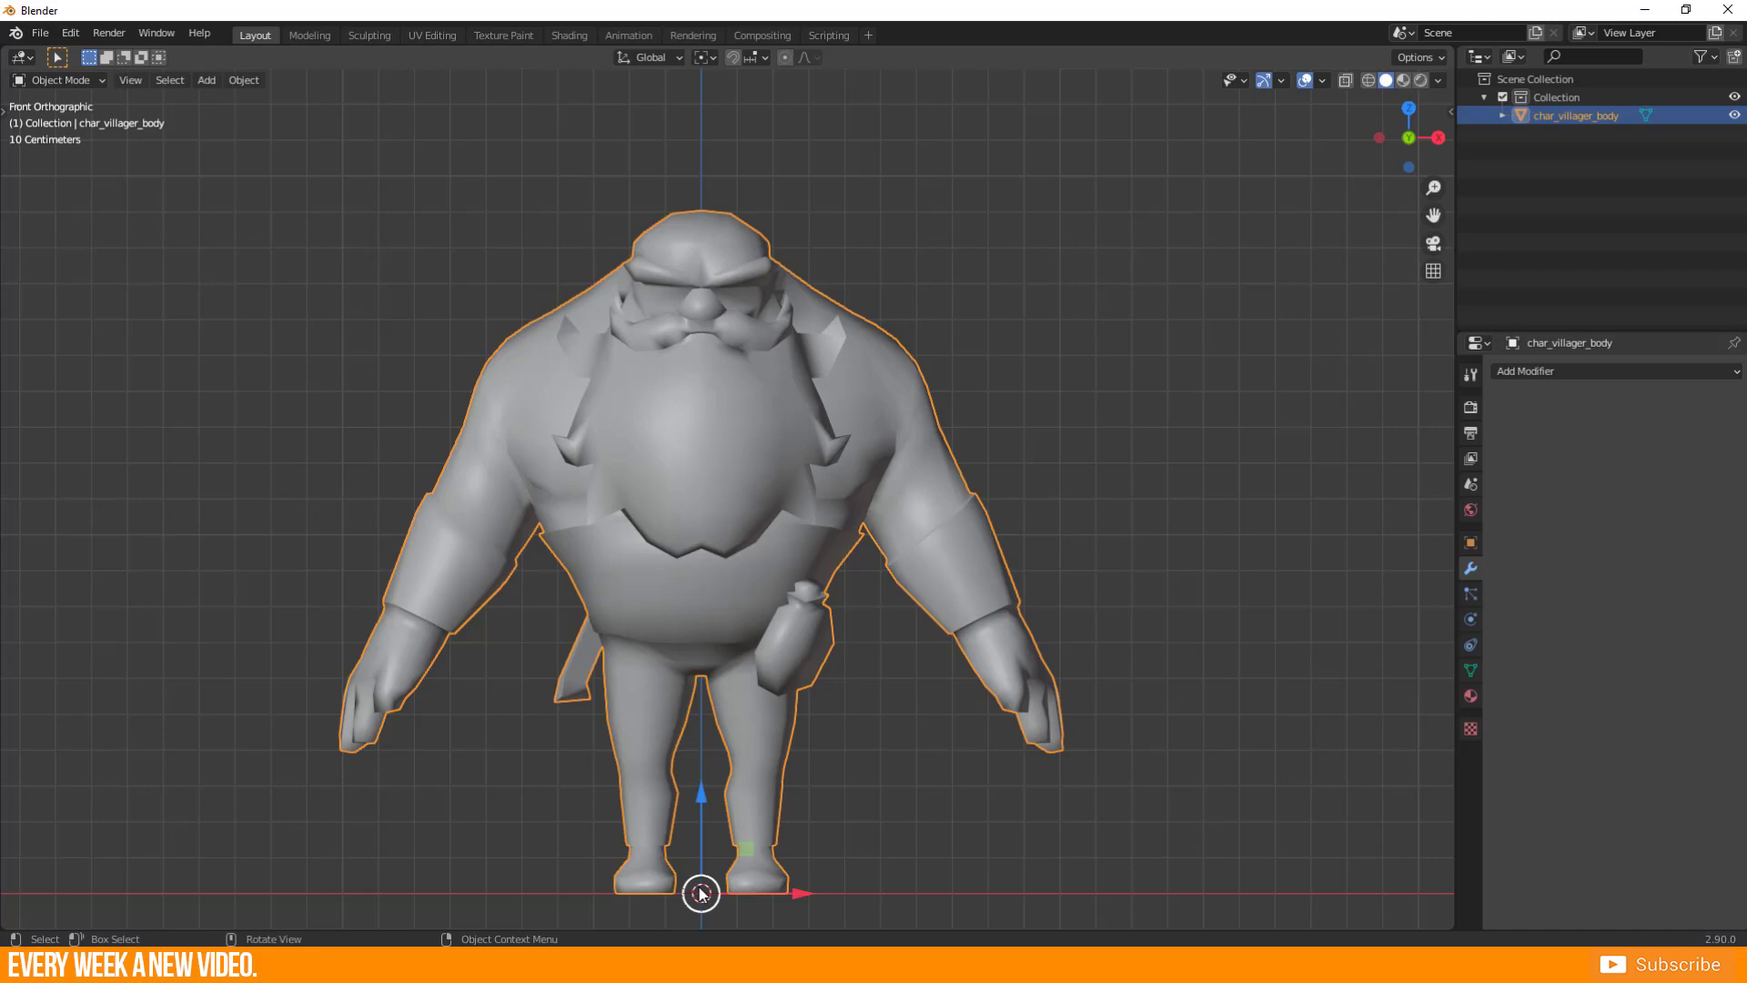
key("Tab")
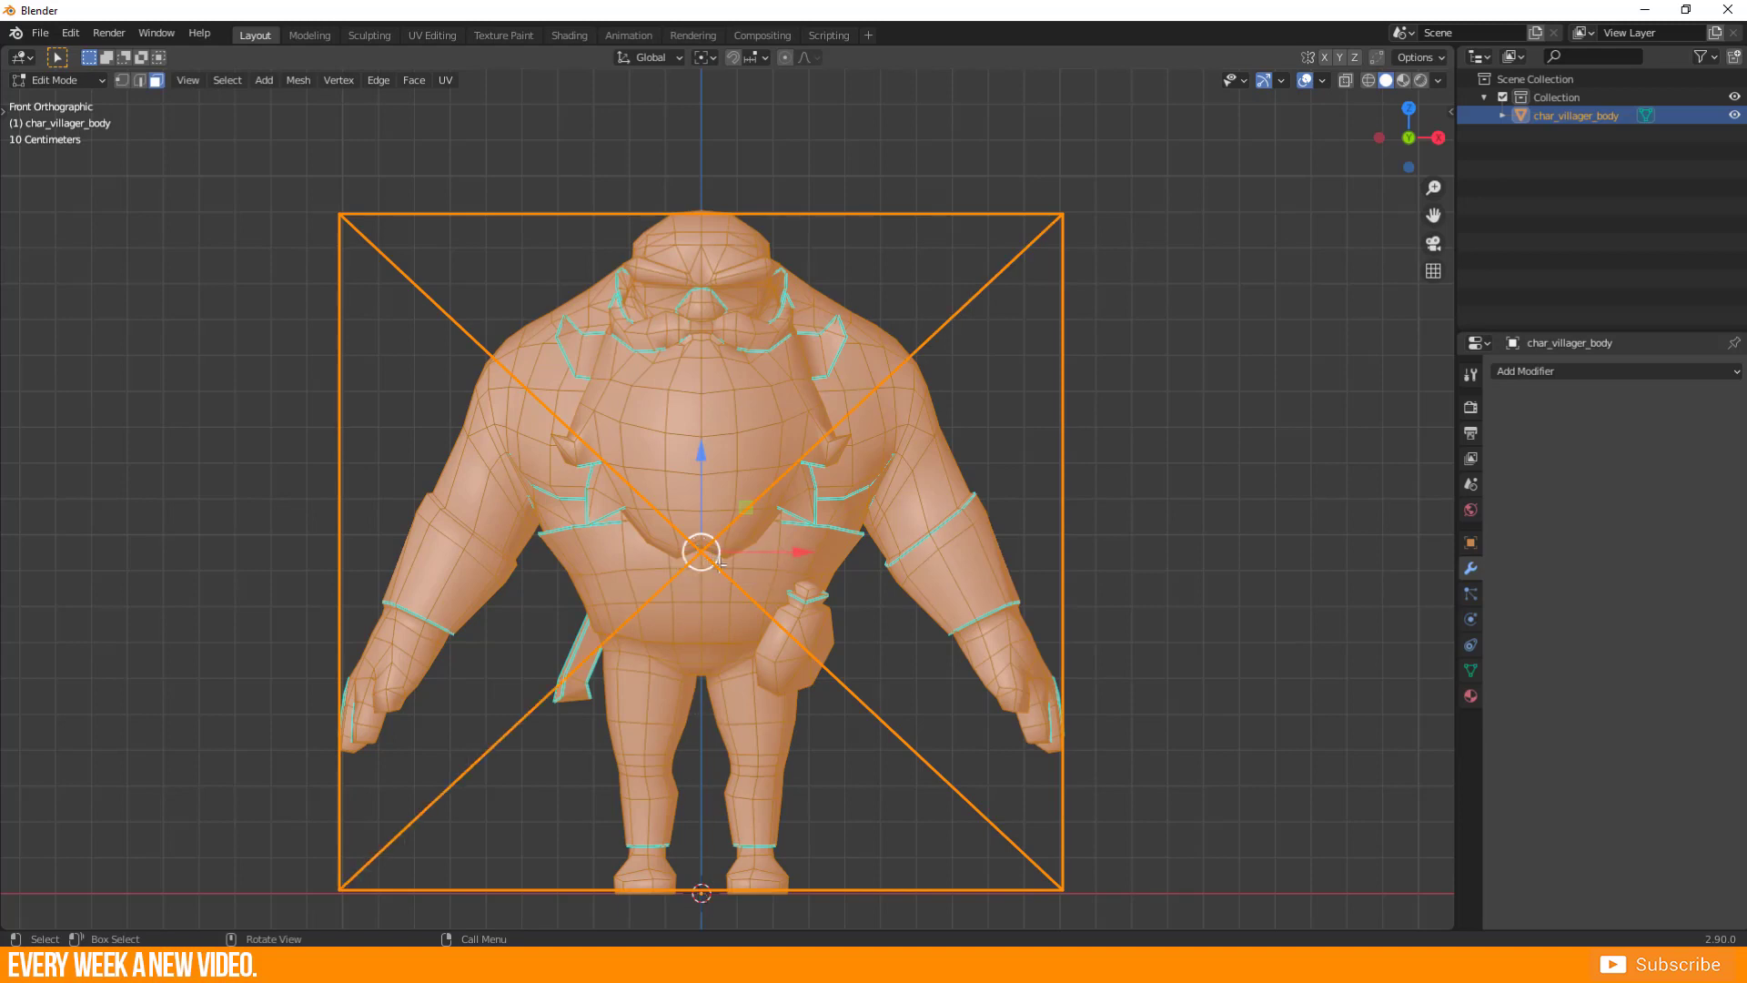
key("KP_3")
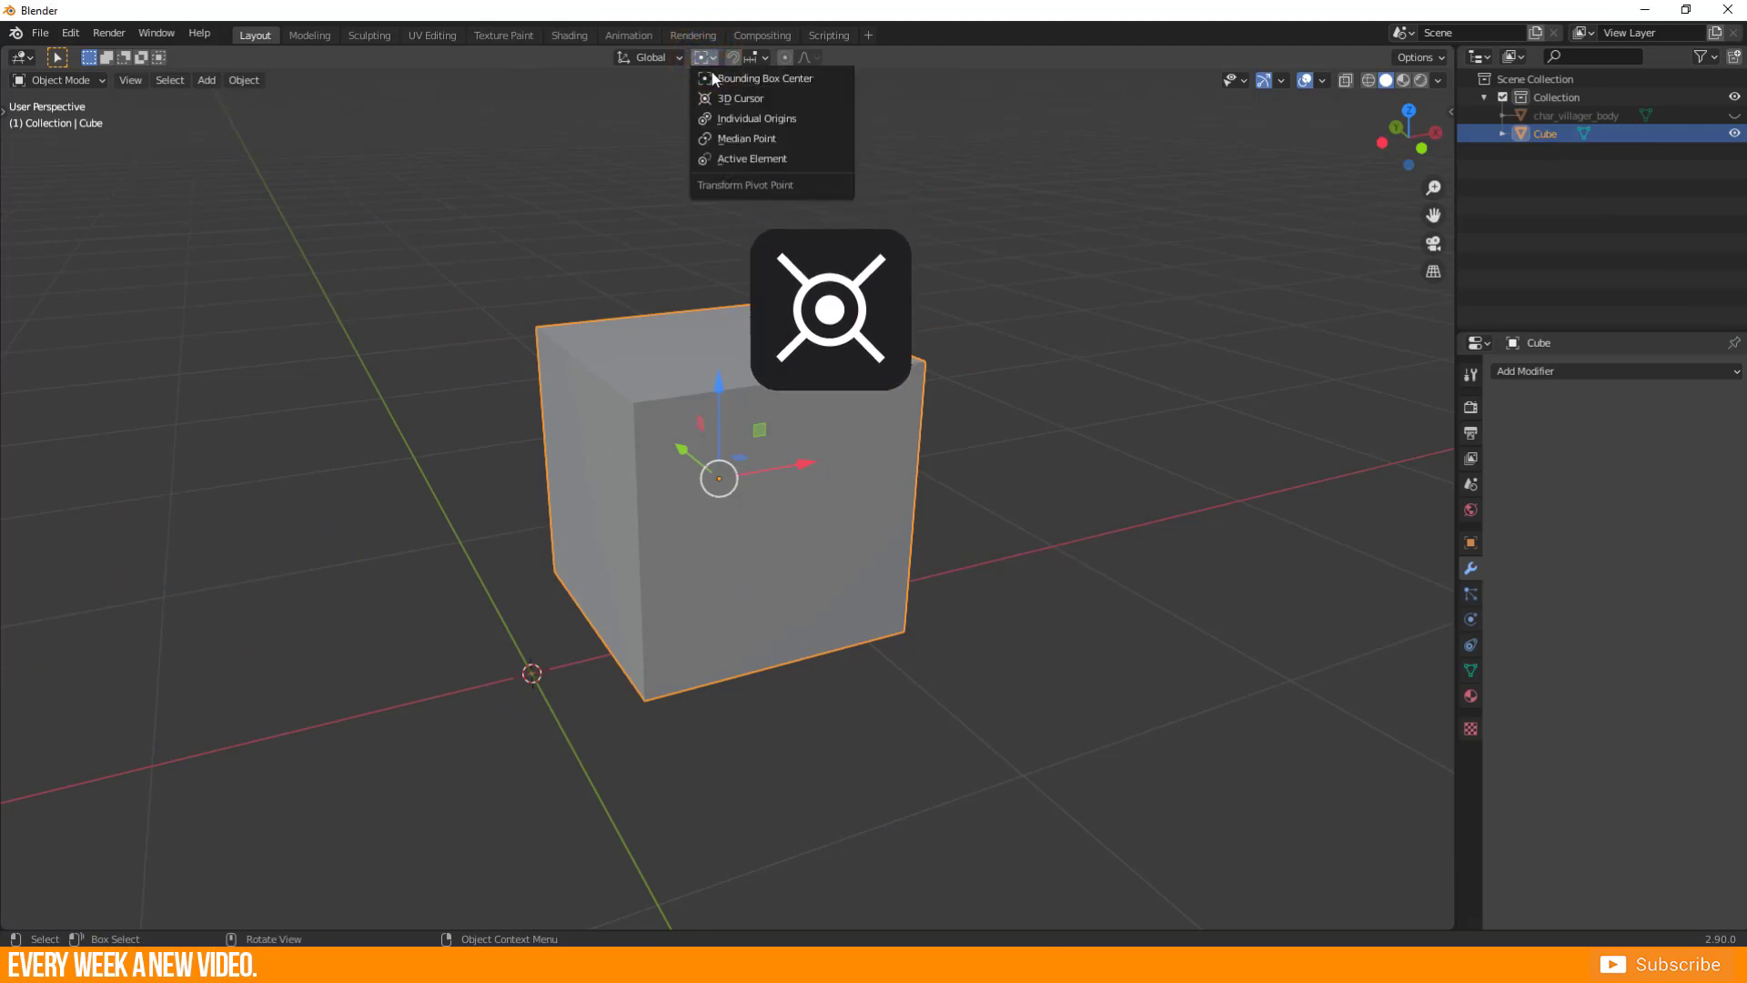
- Set the pivot to 3D Cursor and snap the cursor to the cube's bottom corner vertex
left_click(771, 99)
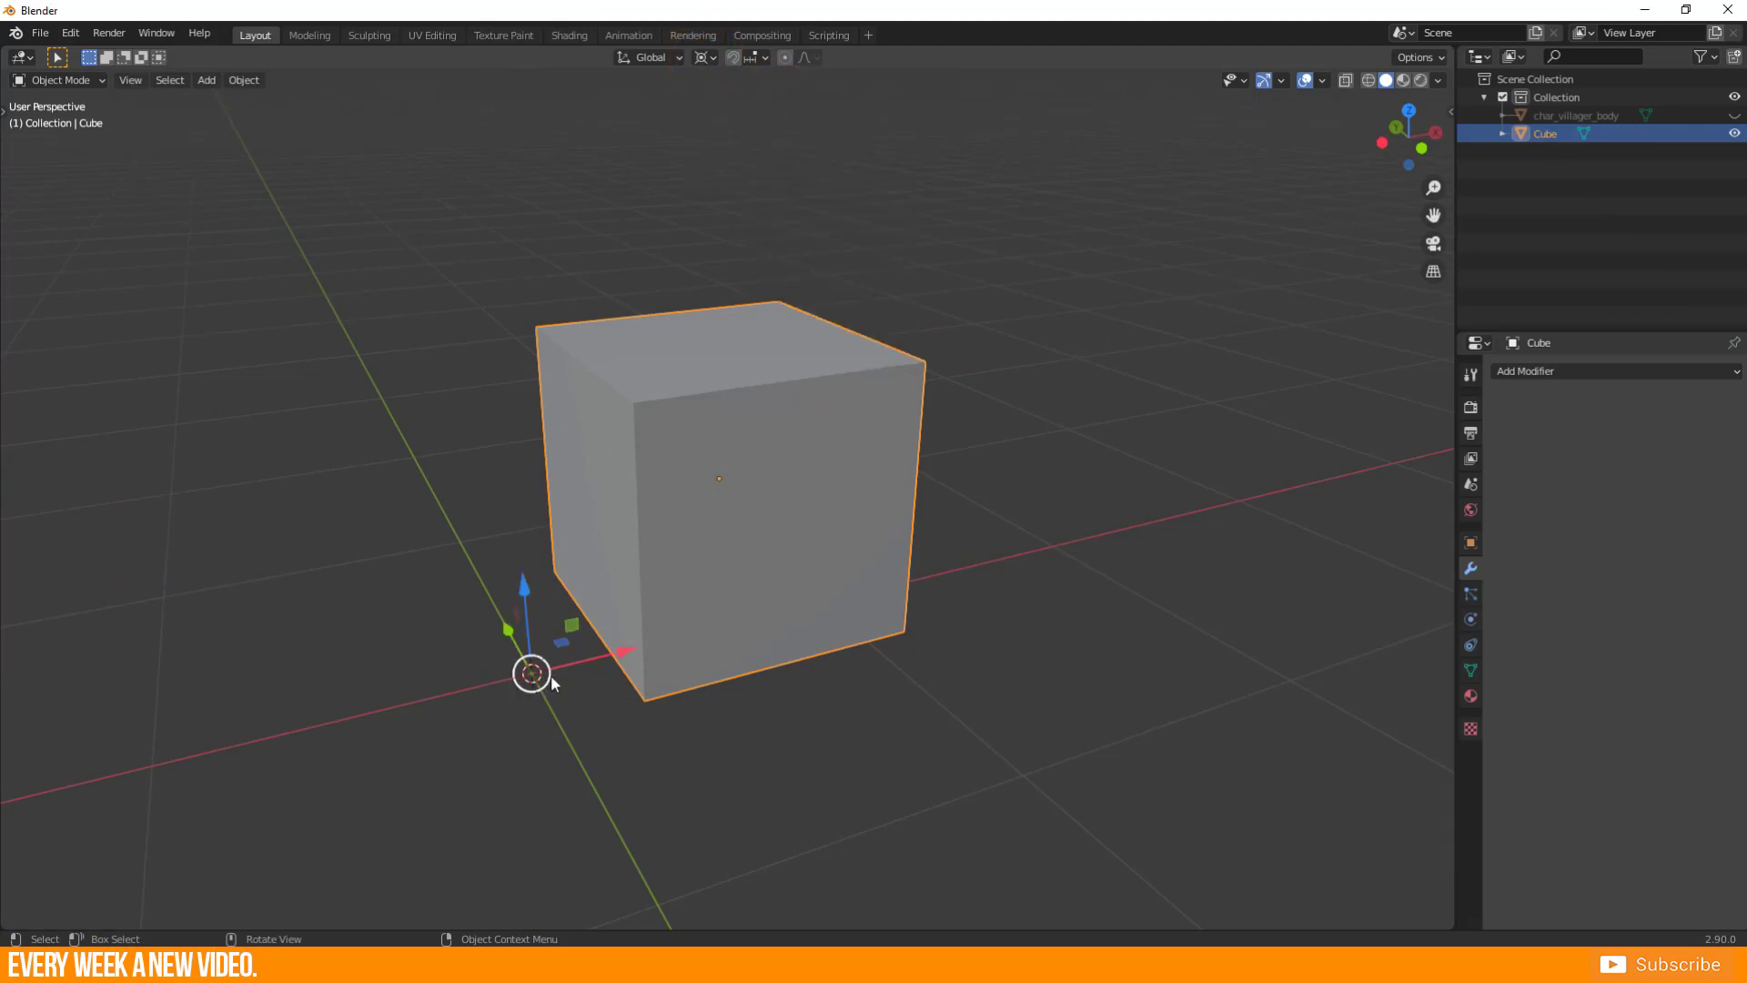
key("Tab")
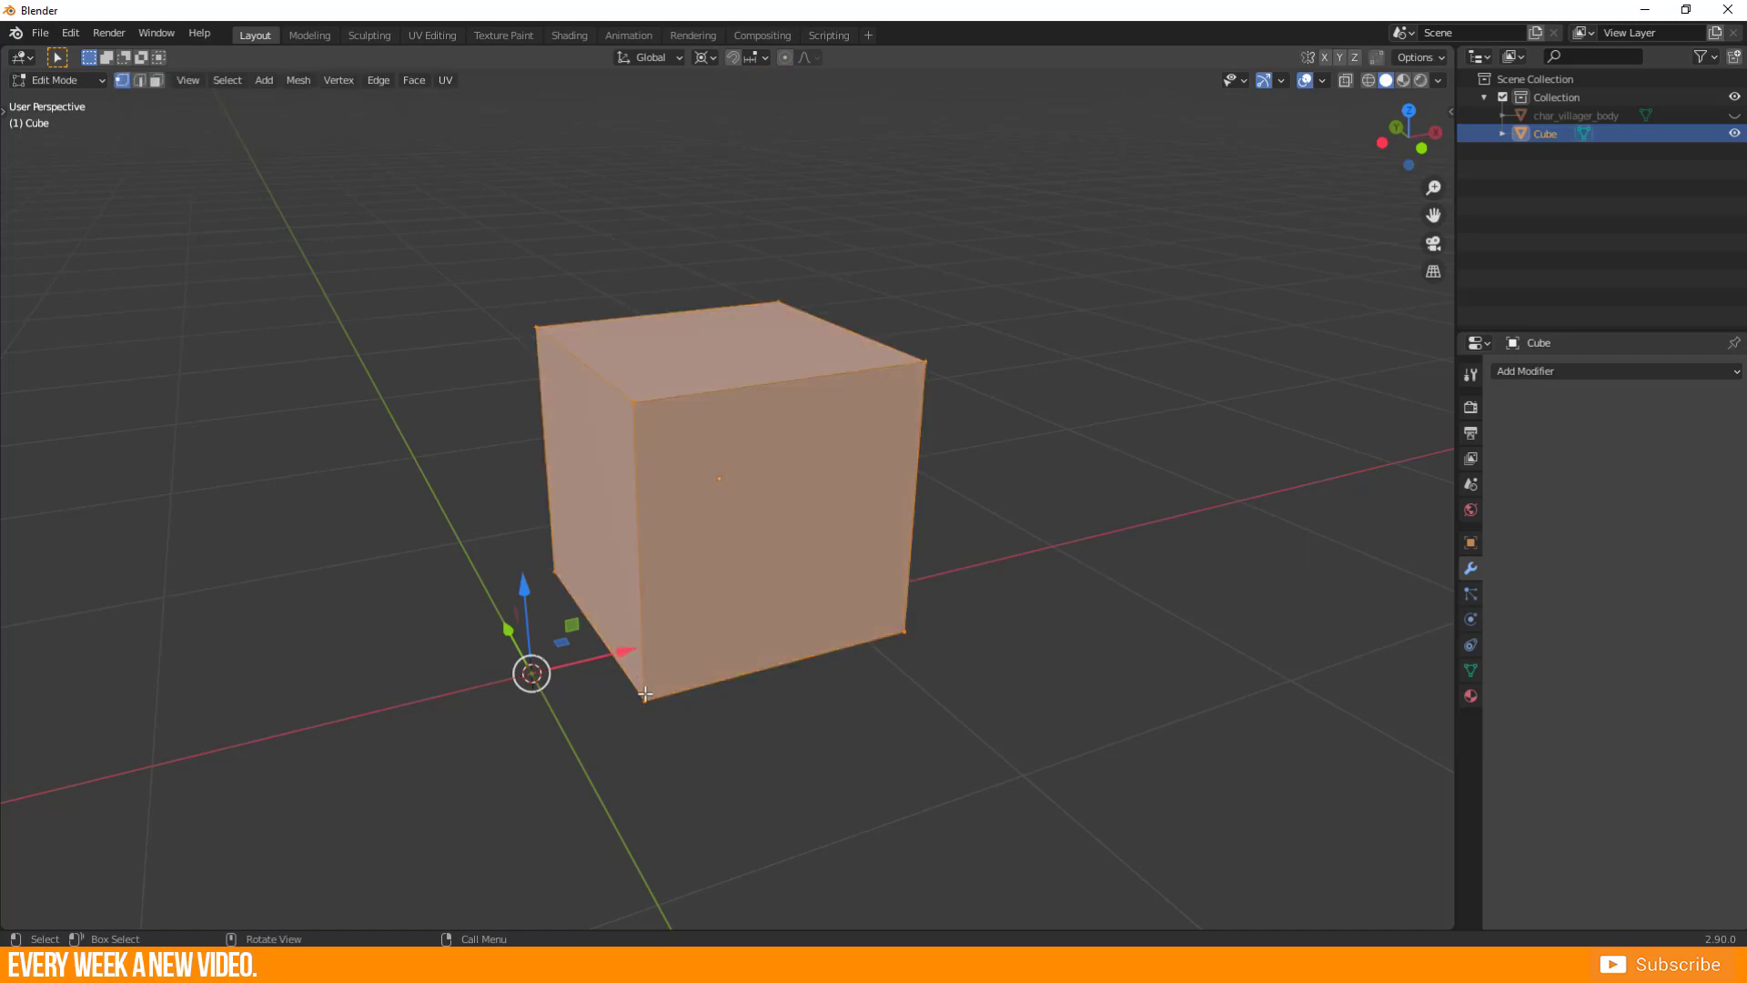
left_click(645, 697)
right_click(645, 697)
mouse_move(628, 834)
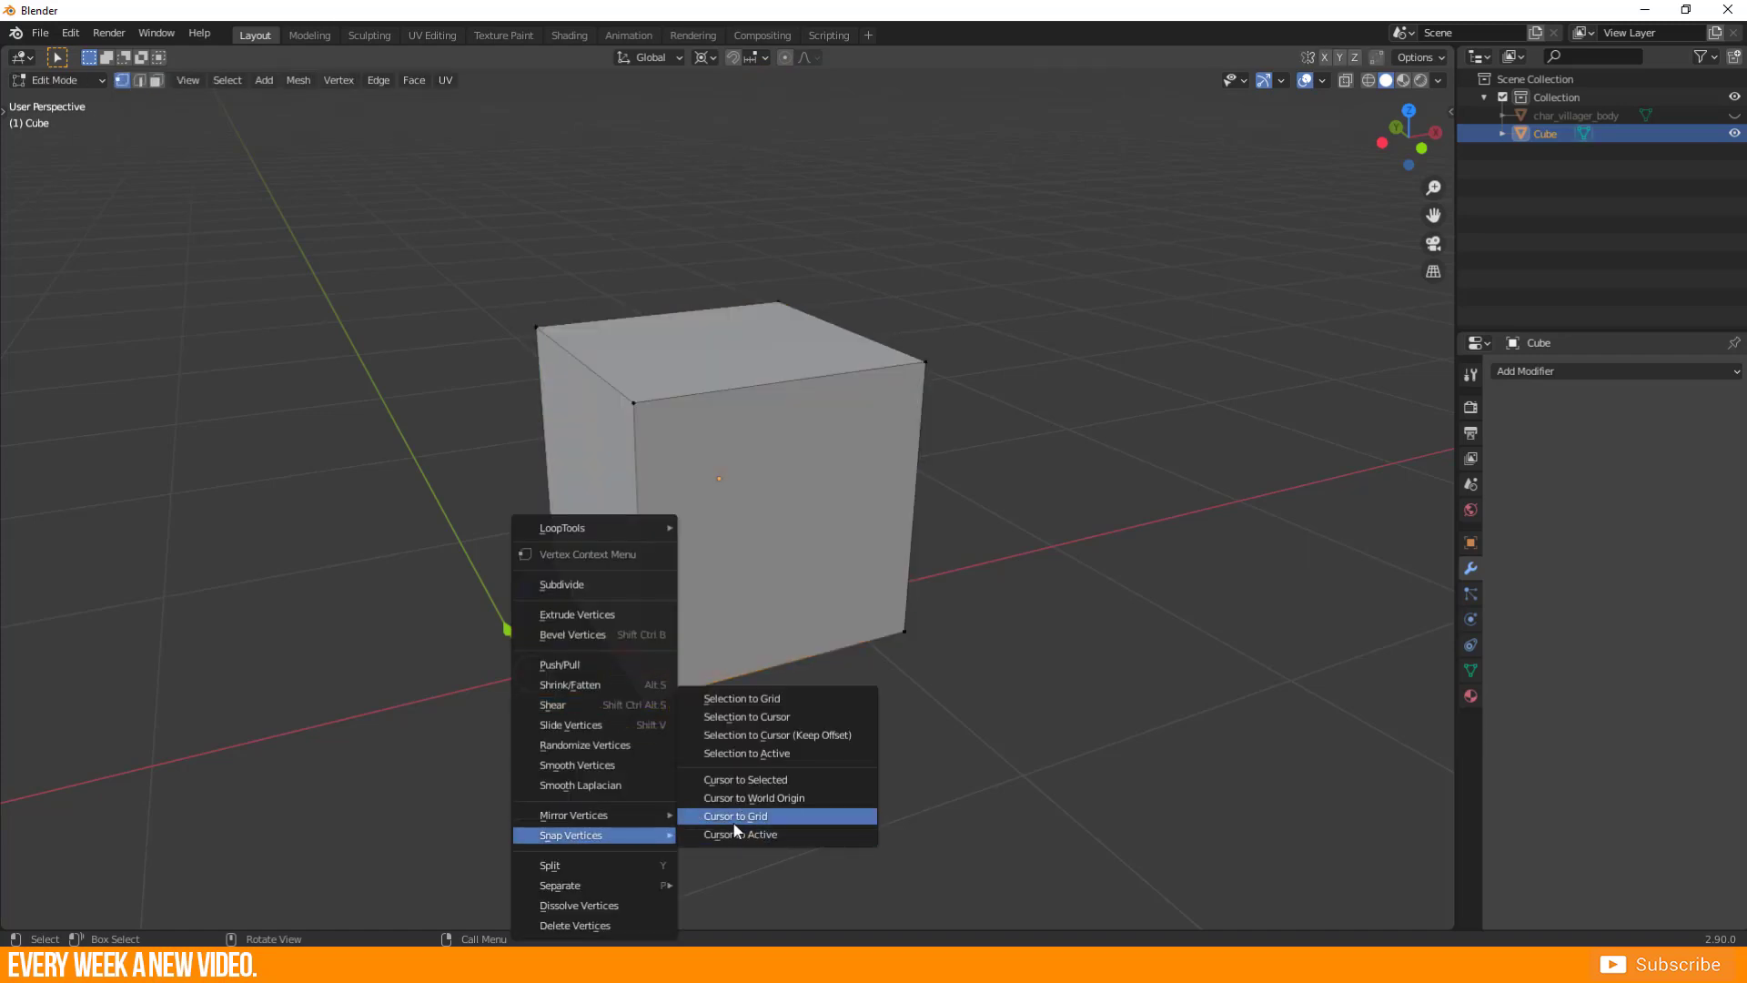
left_click(783, 780)
key("Tab")
key("KP_1")
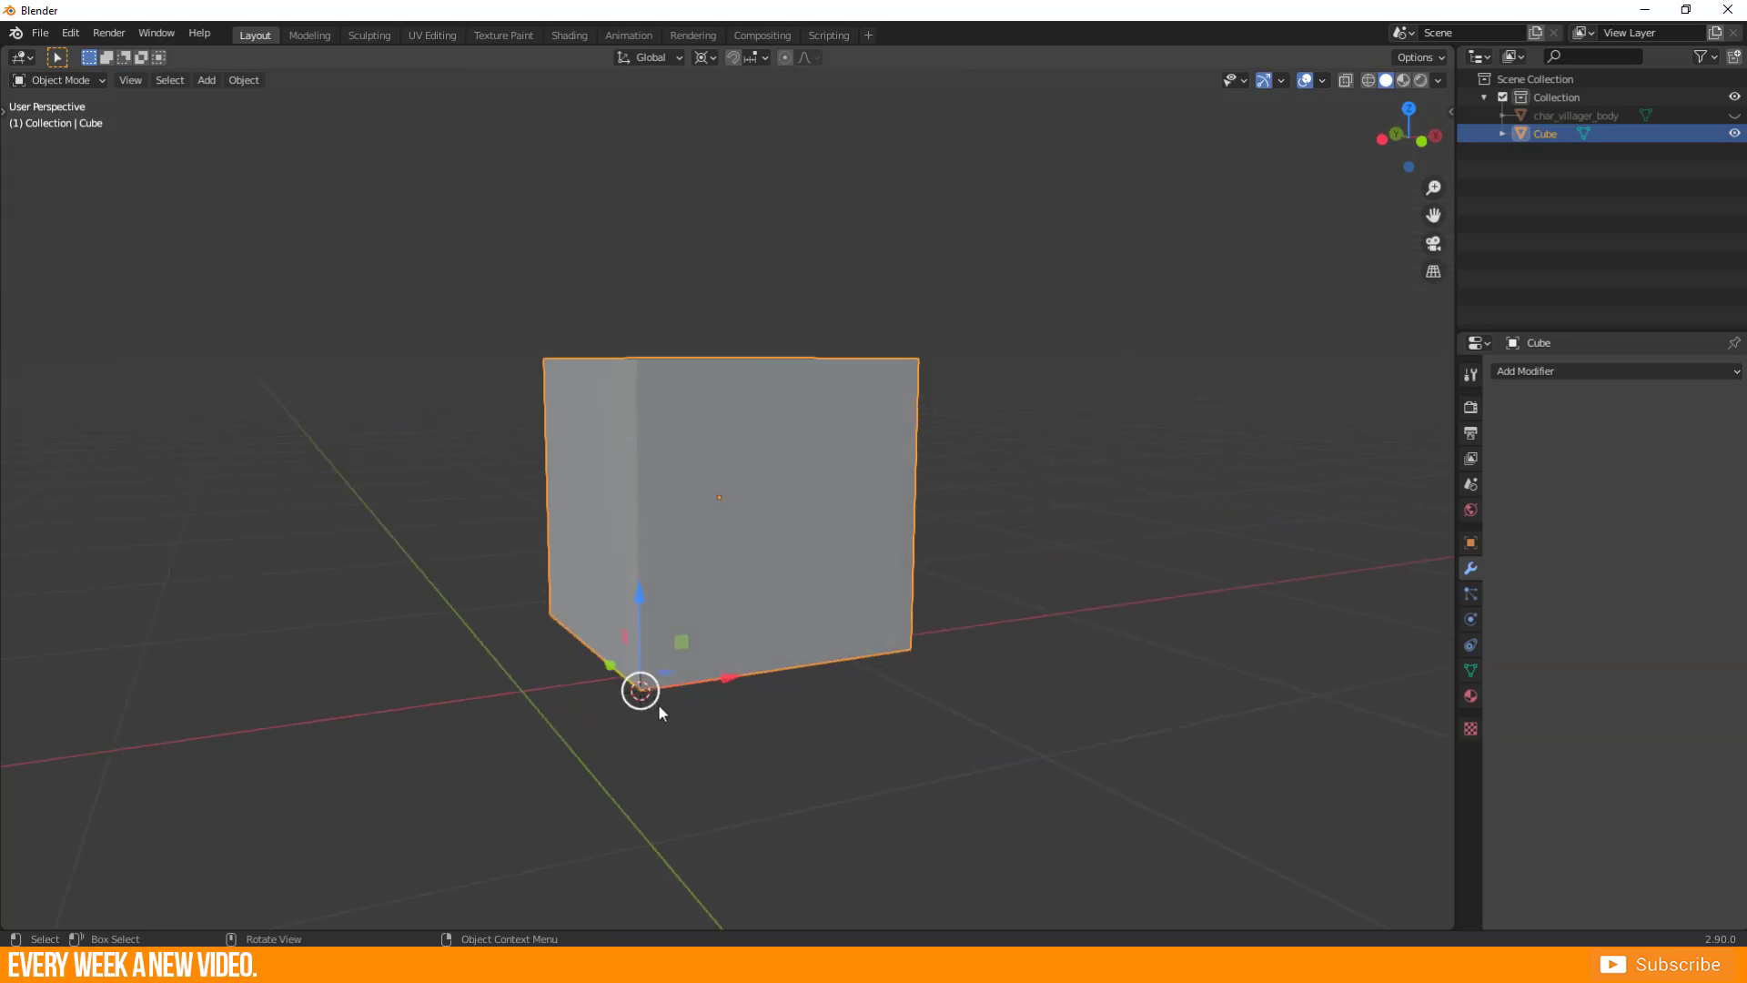
- Scale the cube up from its corner and start rotating it around the cursor
key("r")
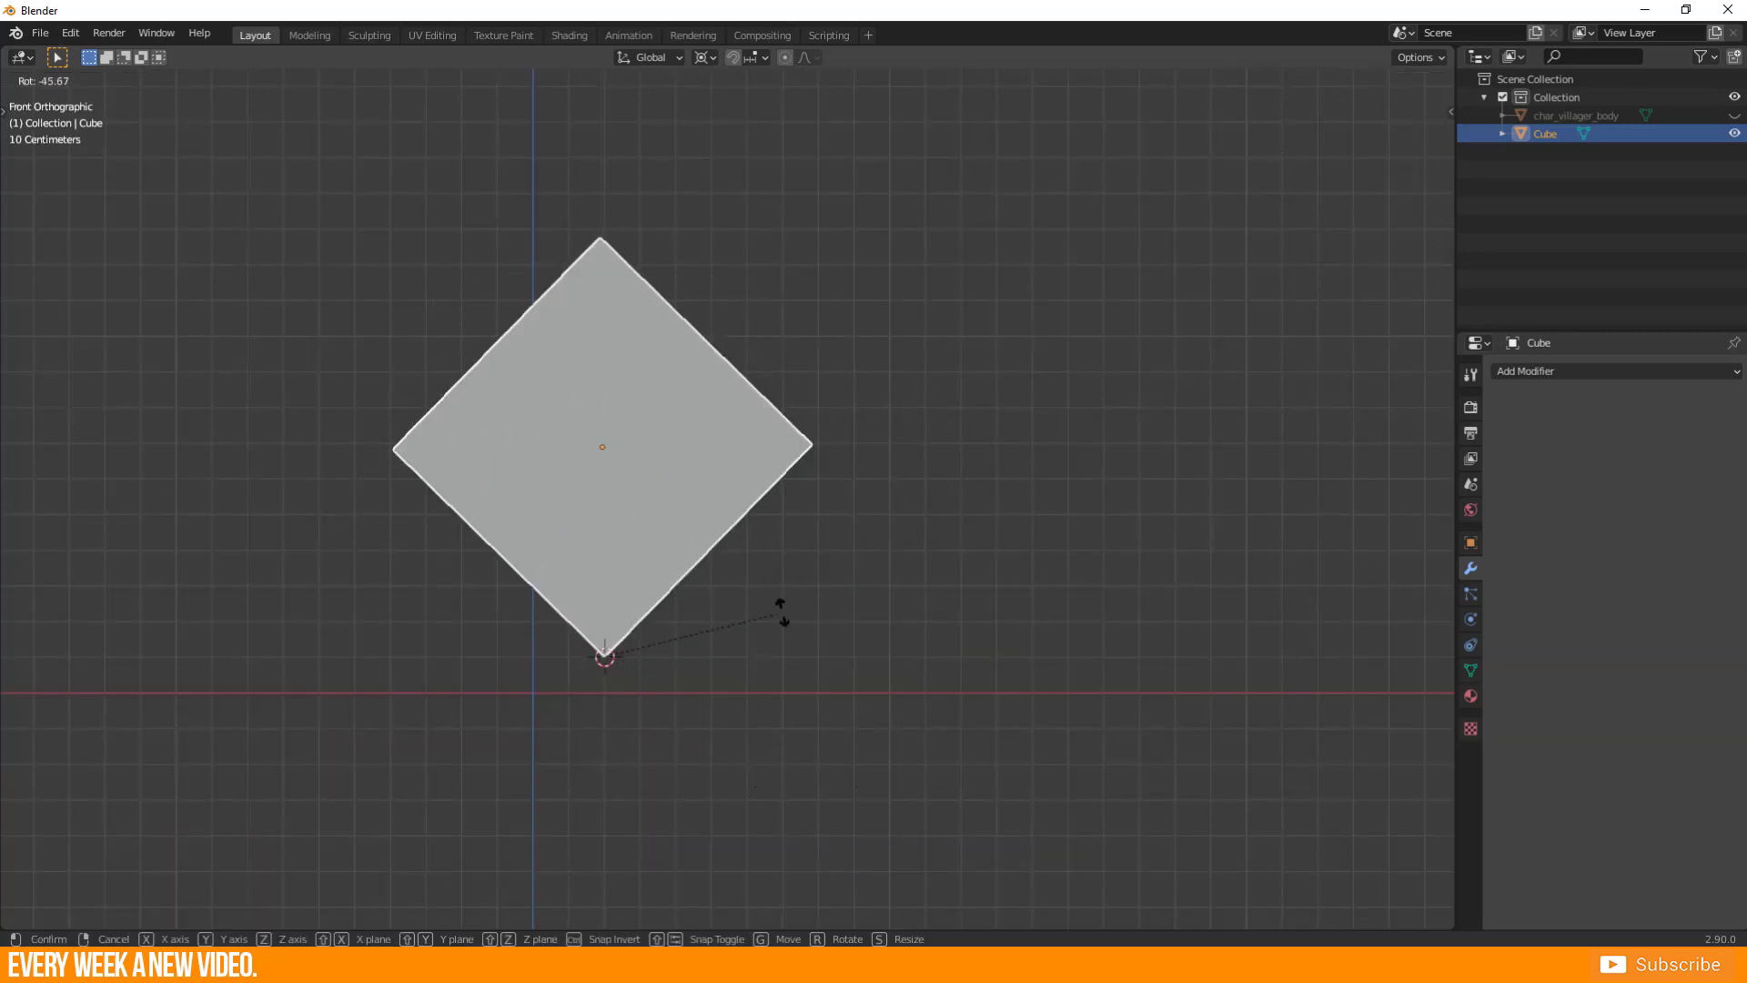
key("Escape")
key("s")
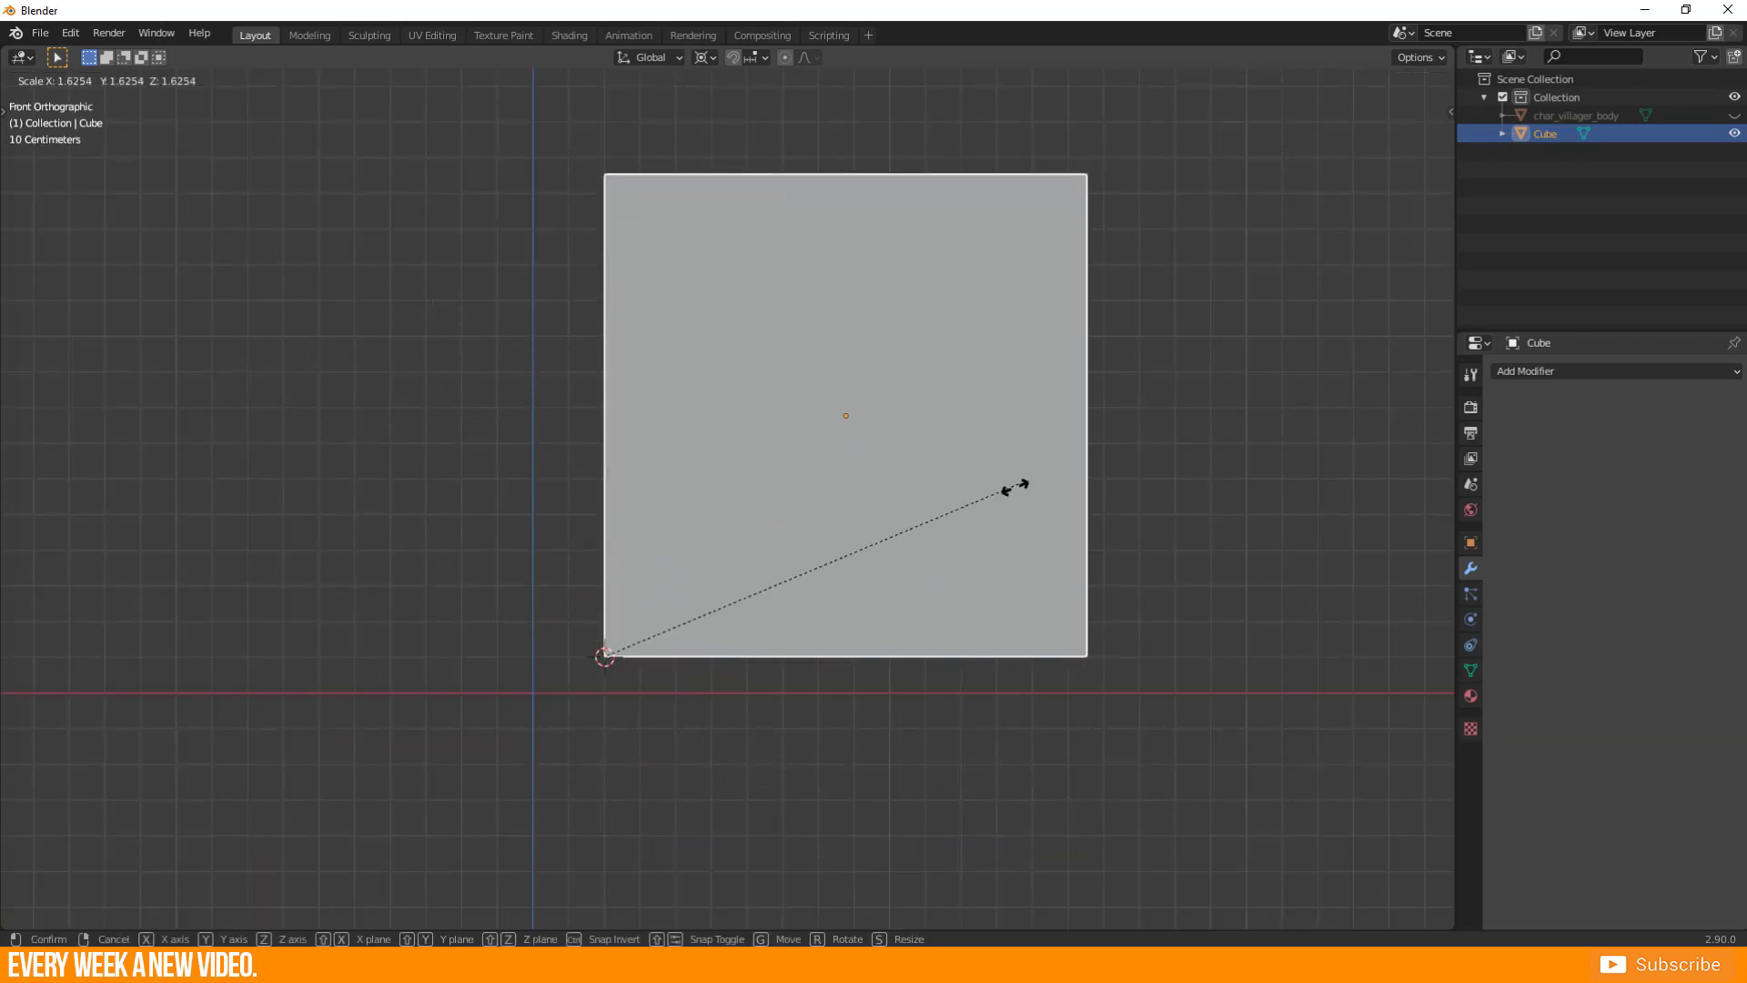
left_click(947, 578)
middle_click_drag(947, 579, 725, 735)
key("r")
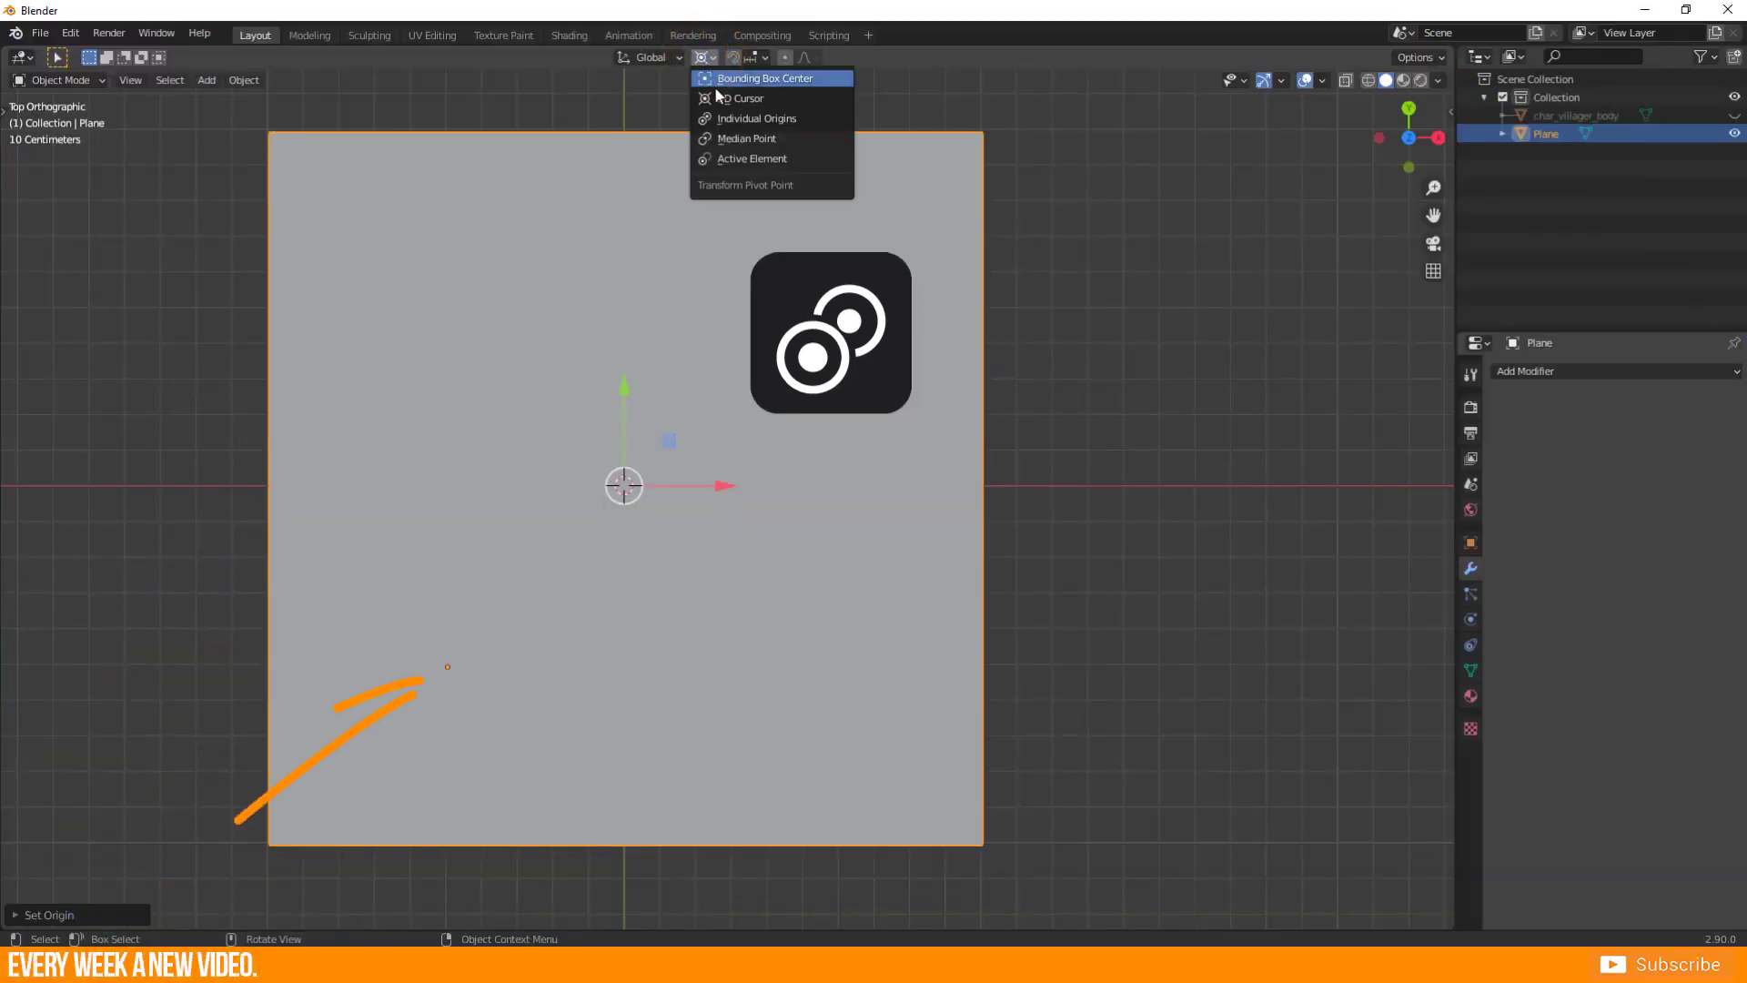
- Set the pivot to Individual Origins and rotate the four planes around their own origins
left_click(767, 122)
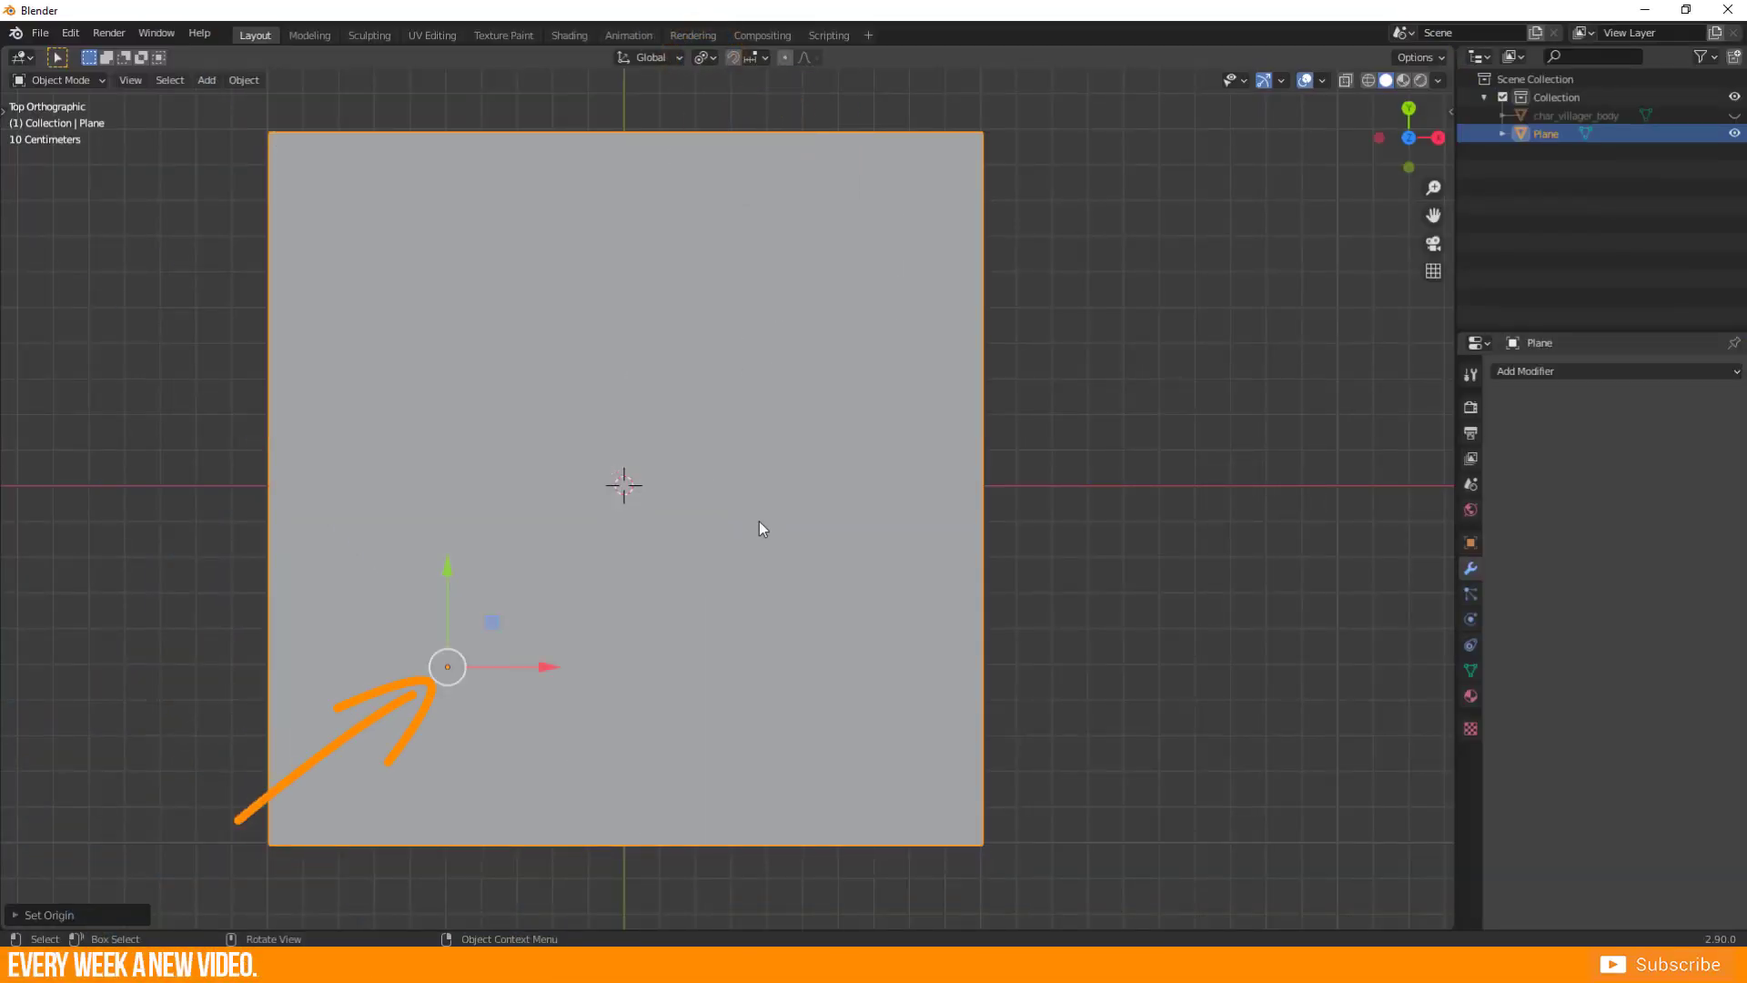
key("r")
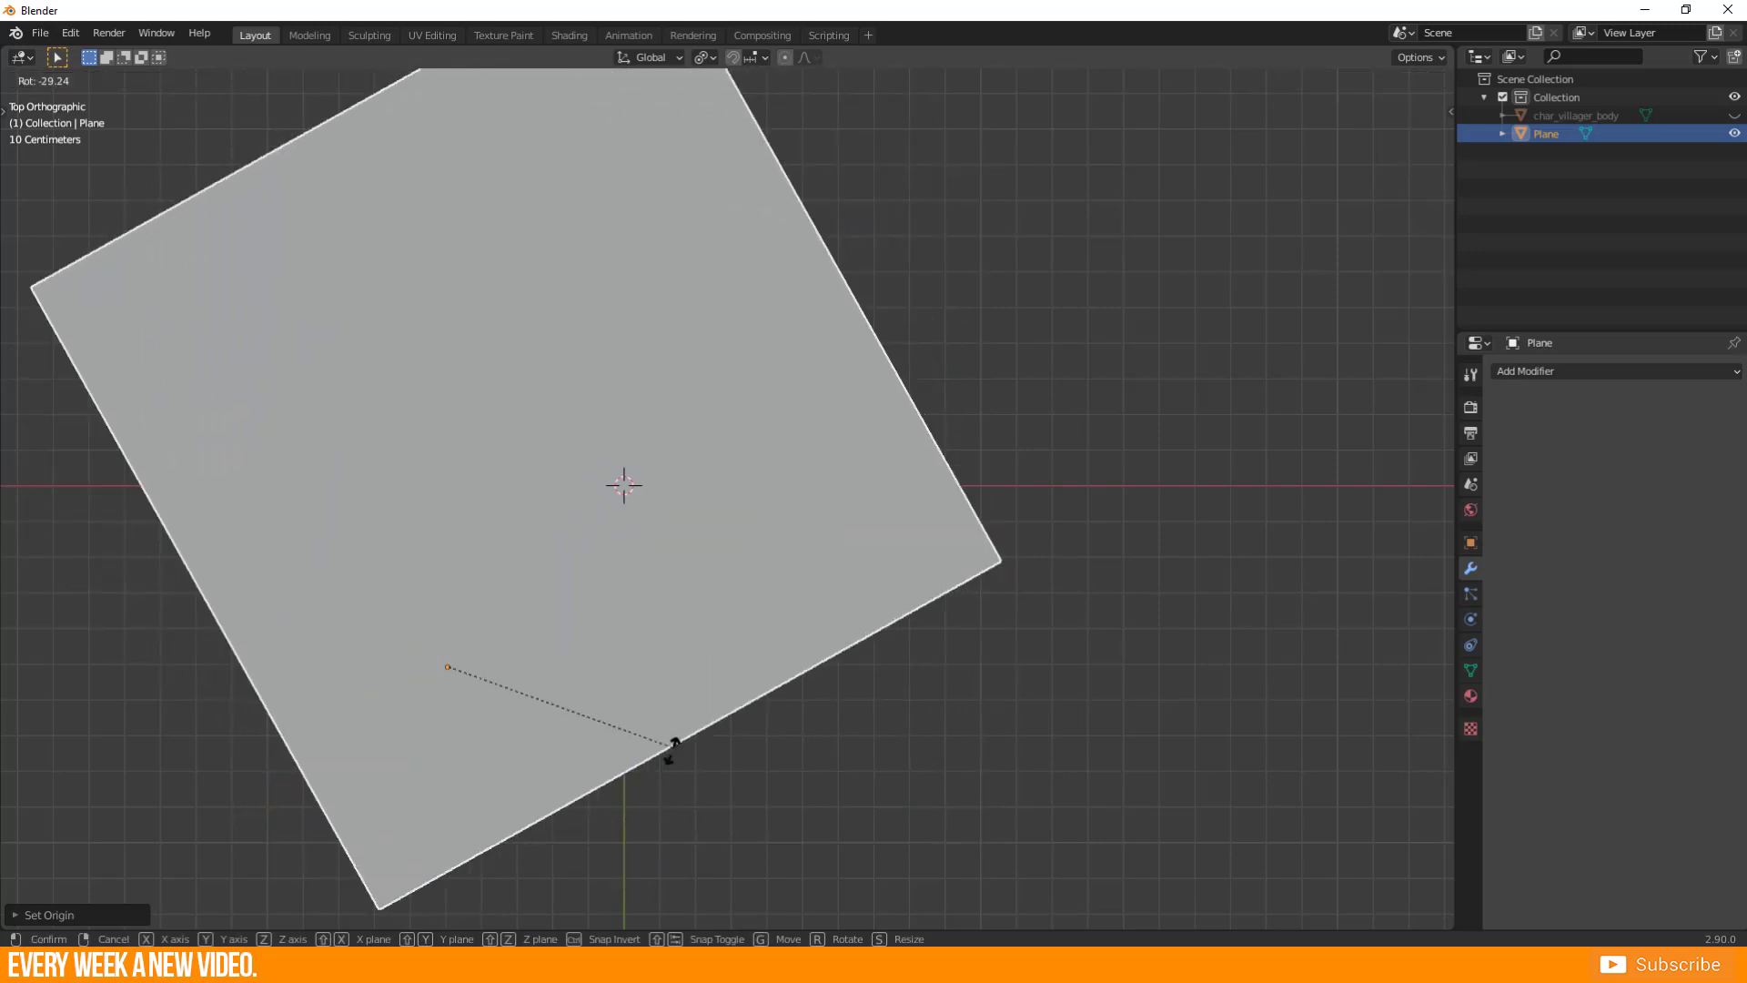
key("Escape")
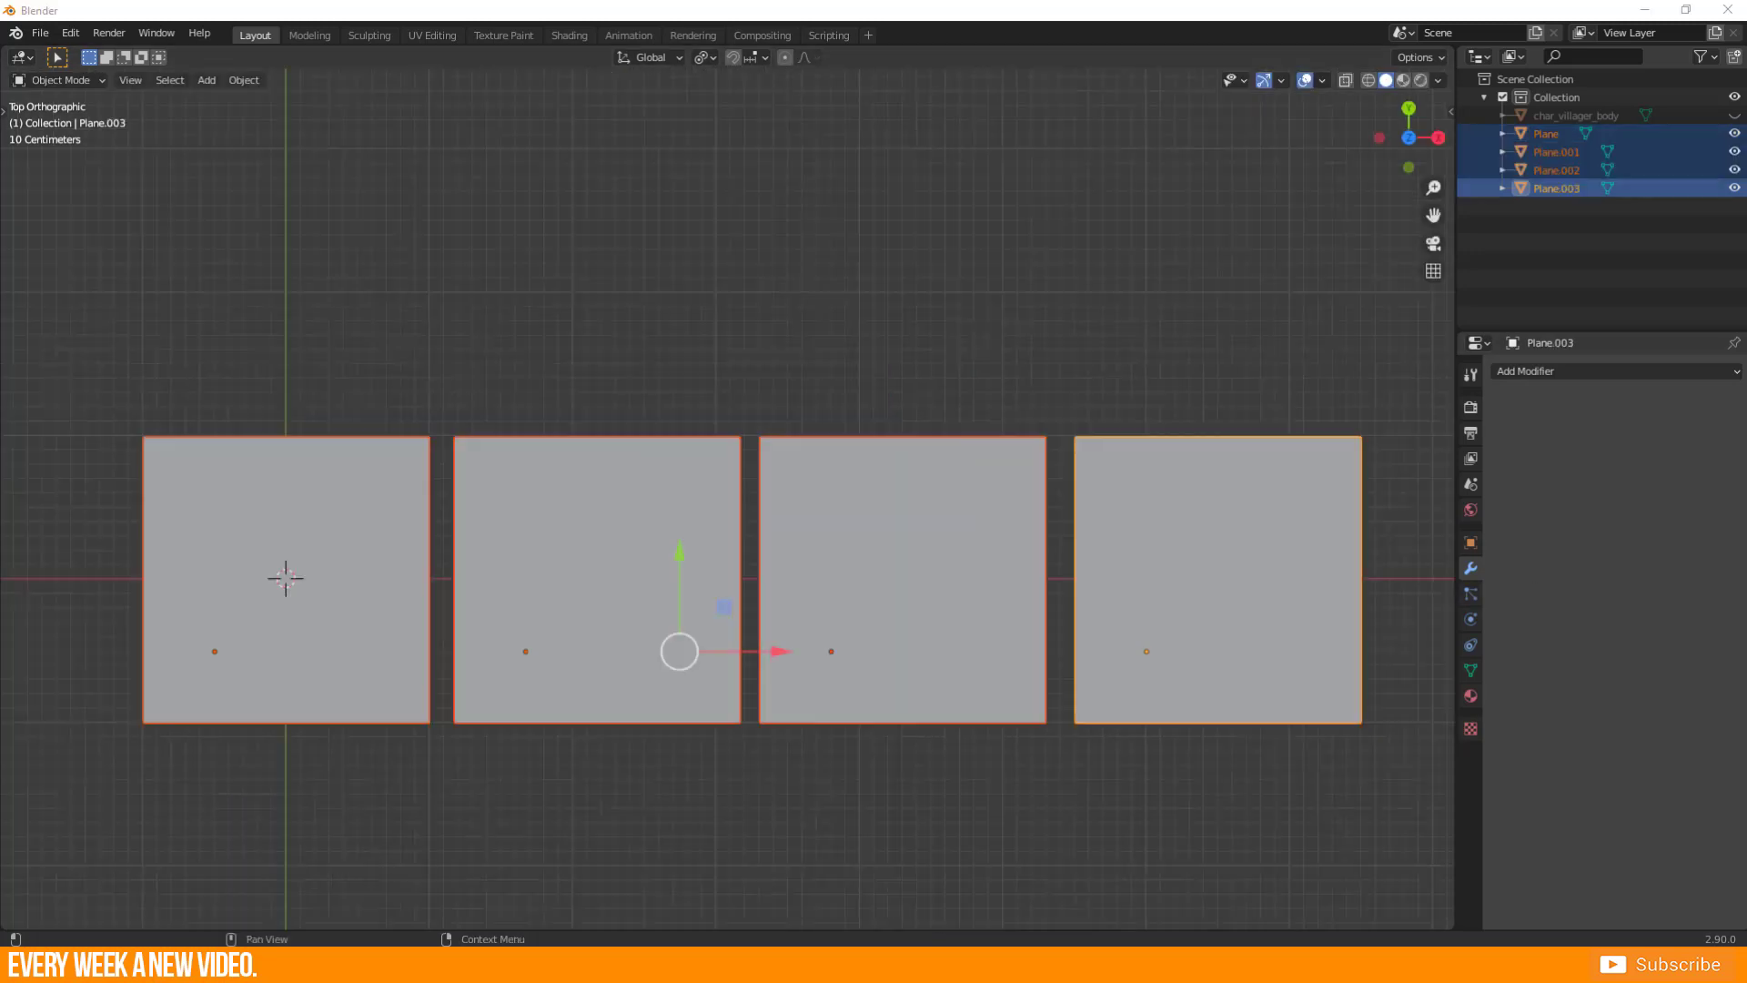
key("r")
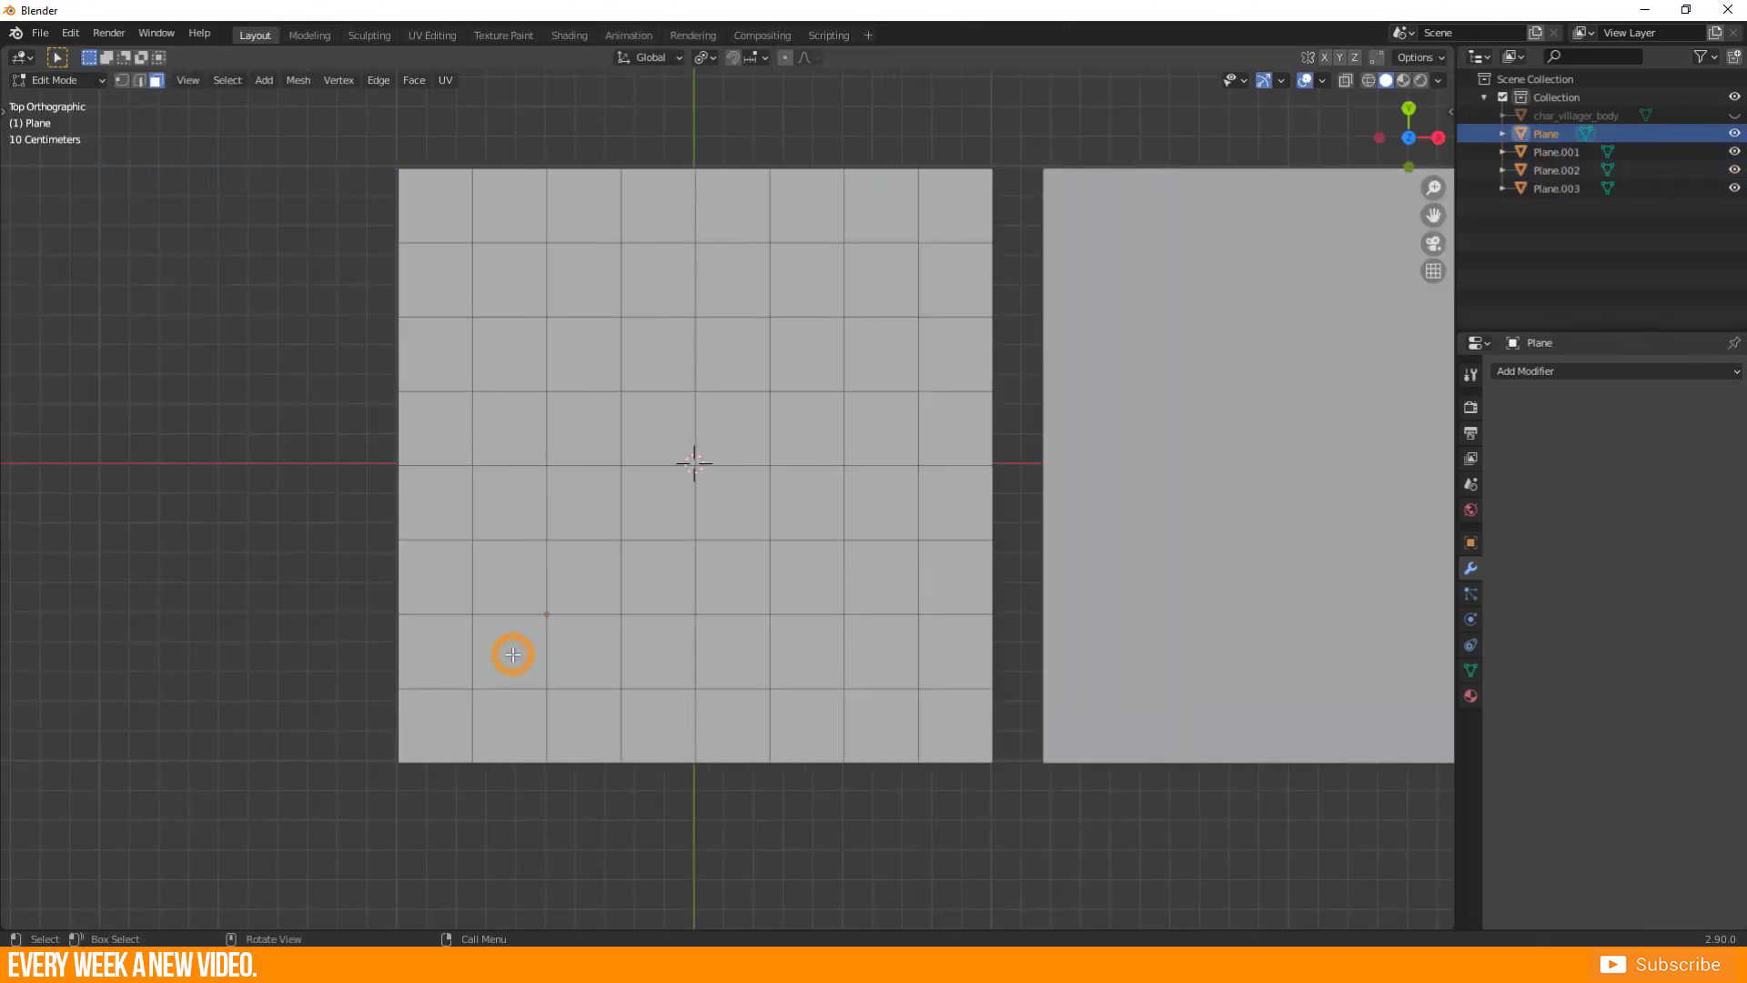
- Select six faces on the subdivided plane and test-rotate them, cancelling each rotation
left_click(513, 655)
left_click(866, 652, "shift")
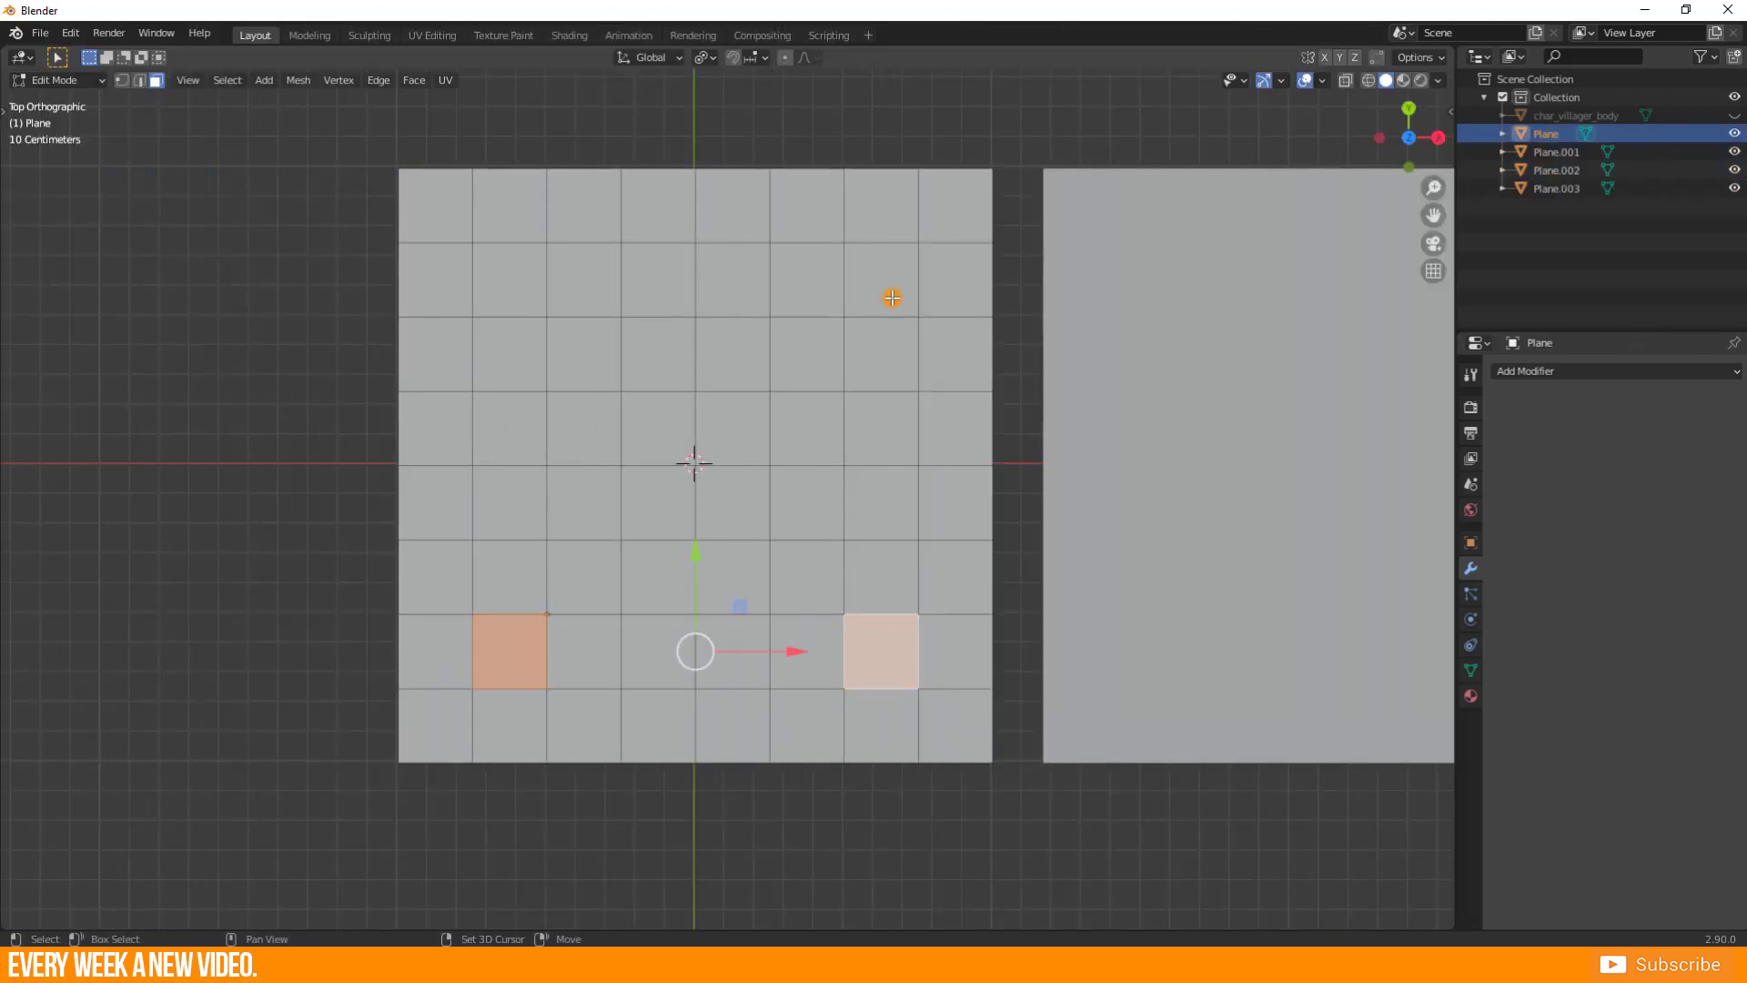
left_click(893, 292, "shift")
left_click(499, 296, "shift")
key("r")
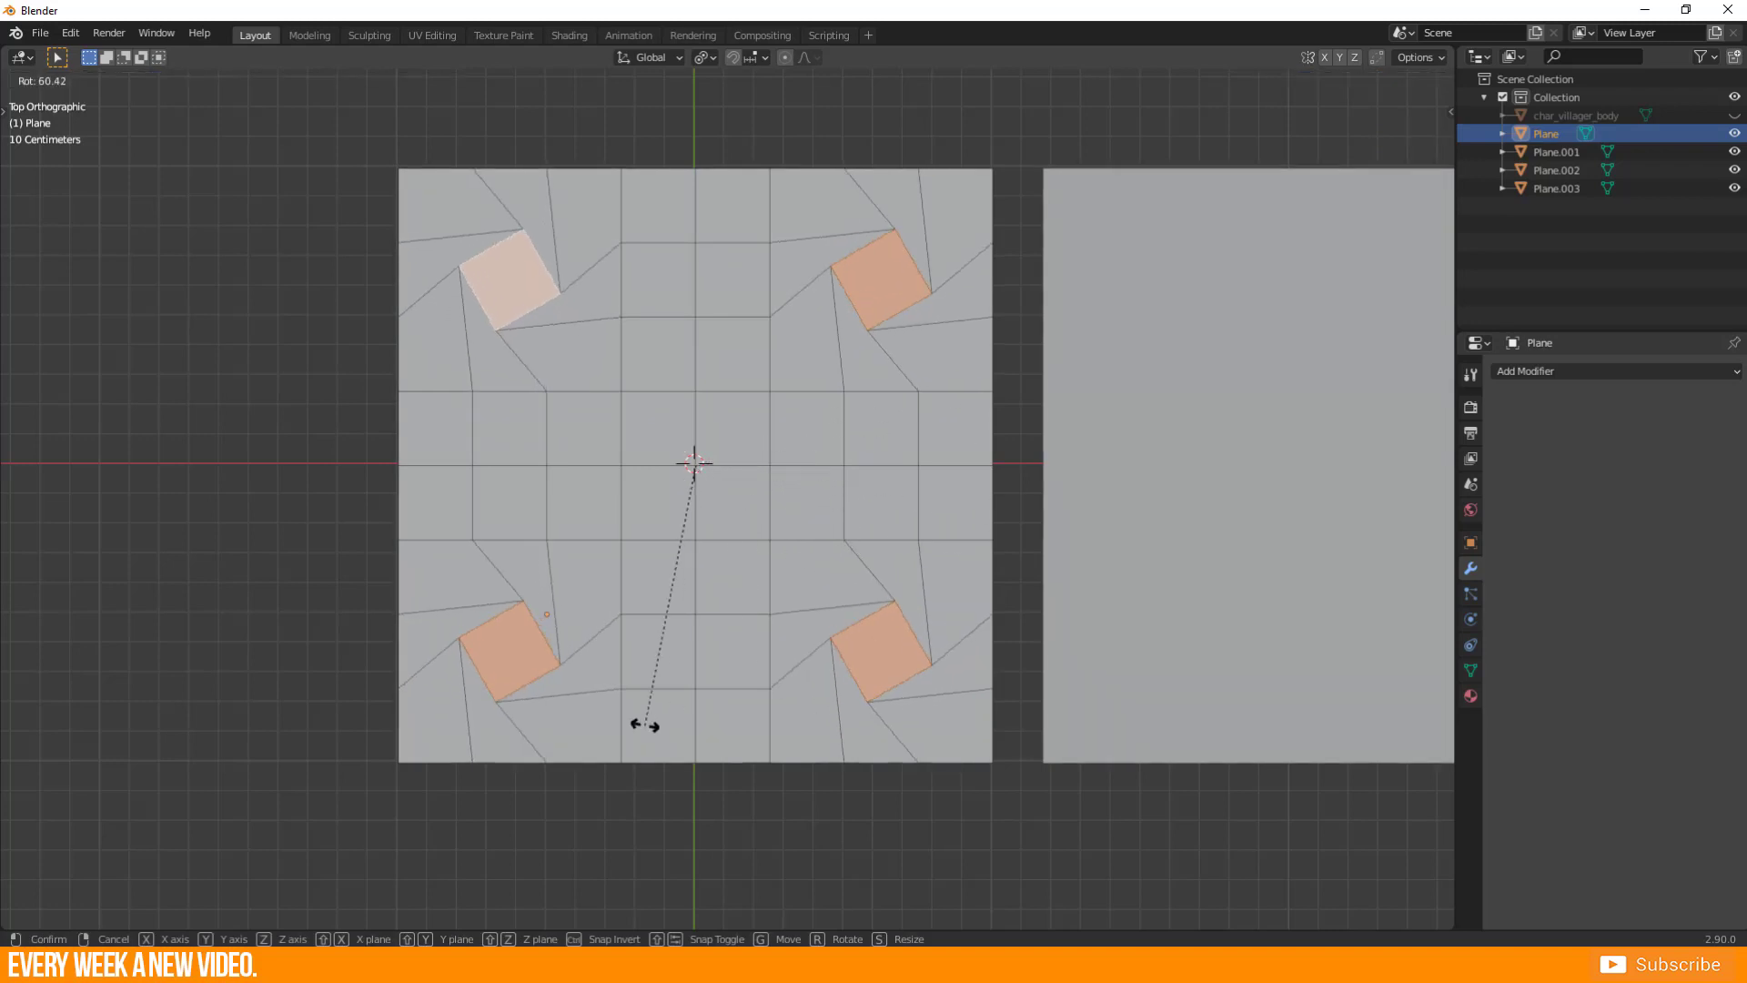
right_click(867, 707)
left_click(585, 662, "shift")
left_click(579, 576, "shift")
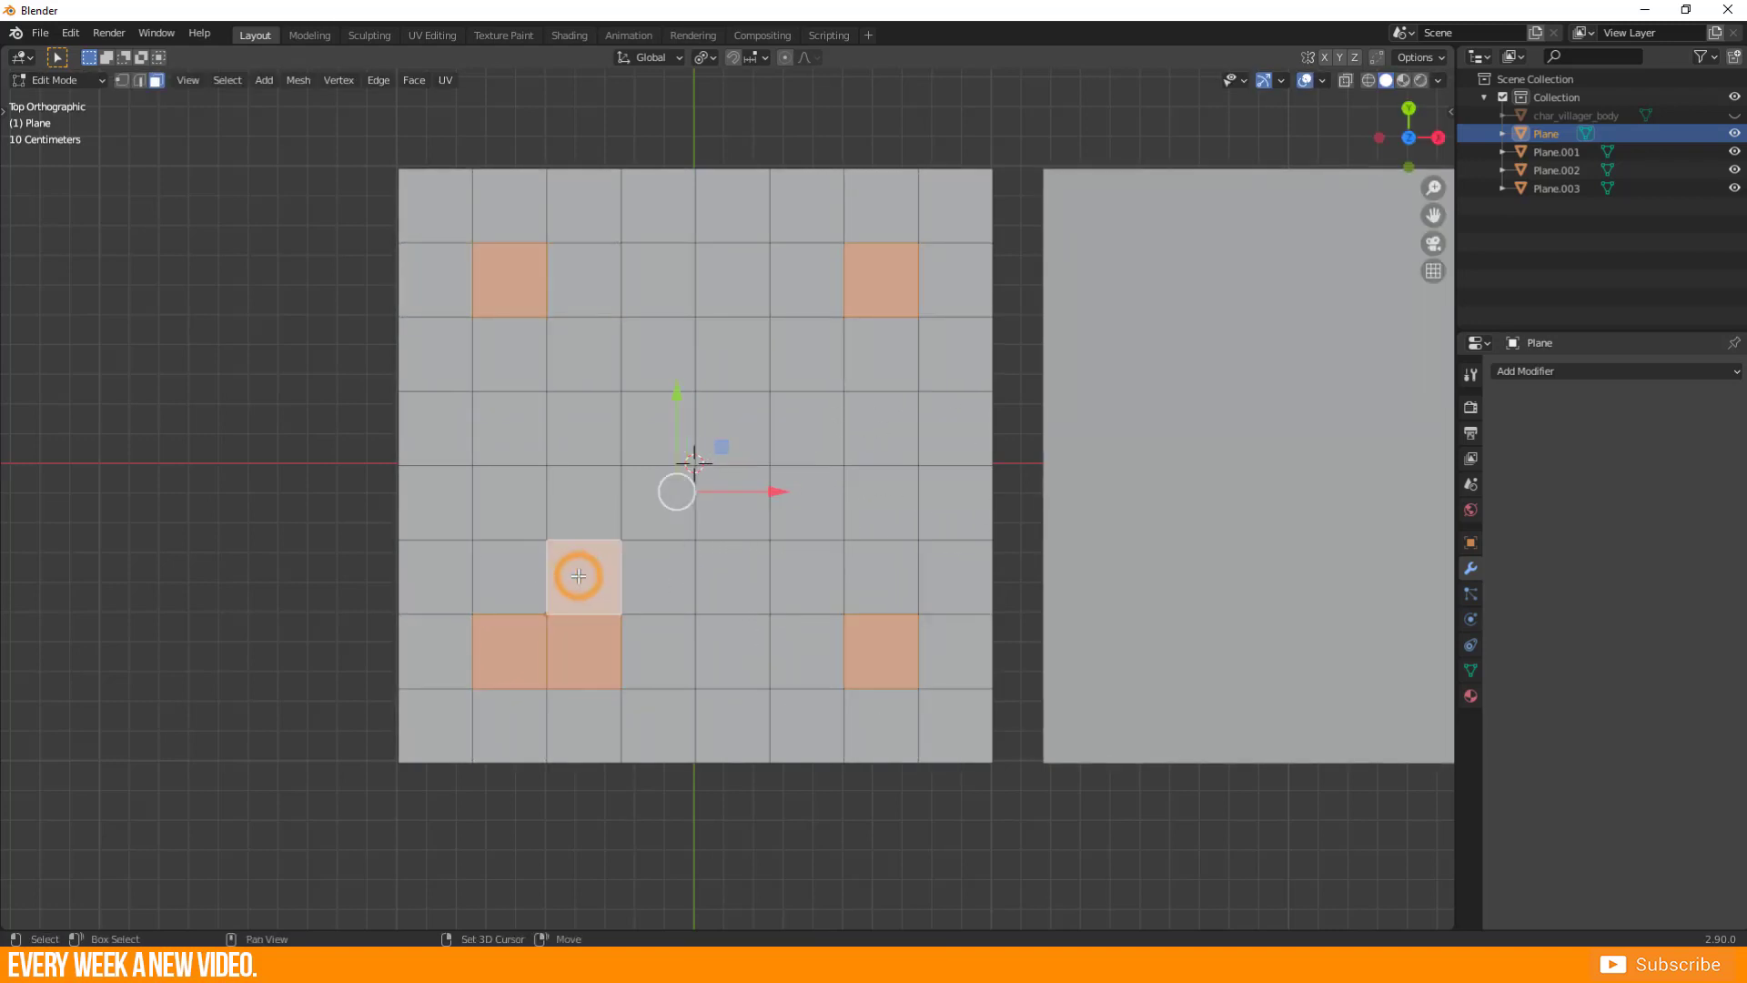
key("r")
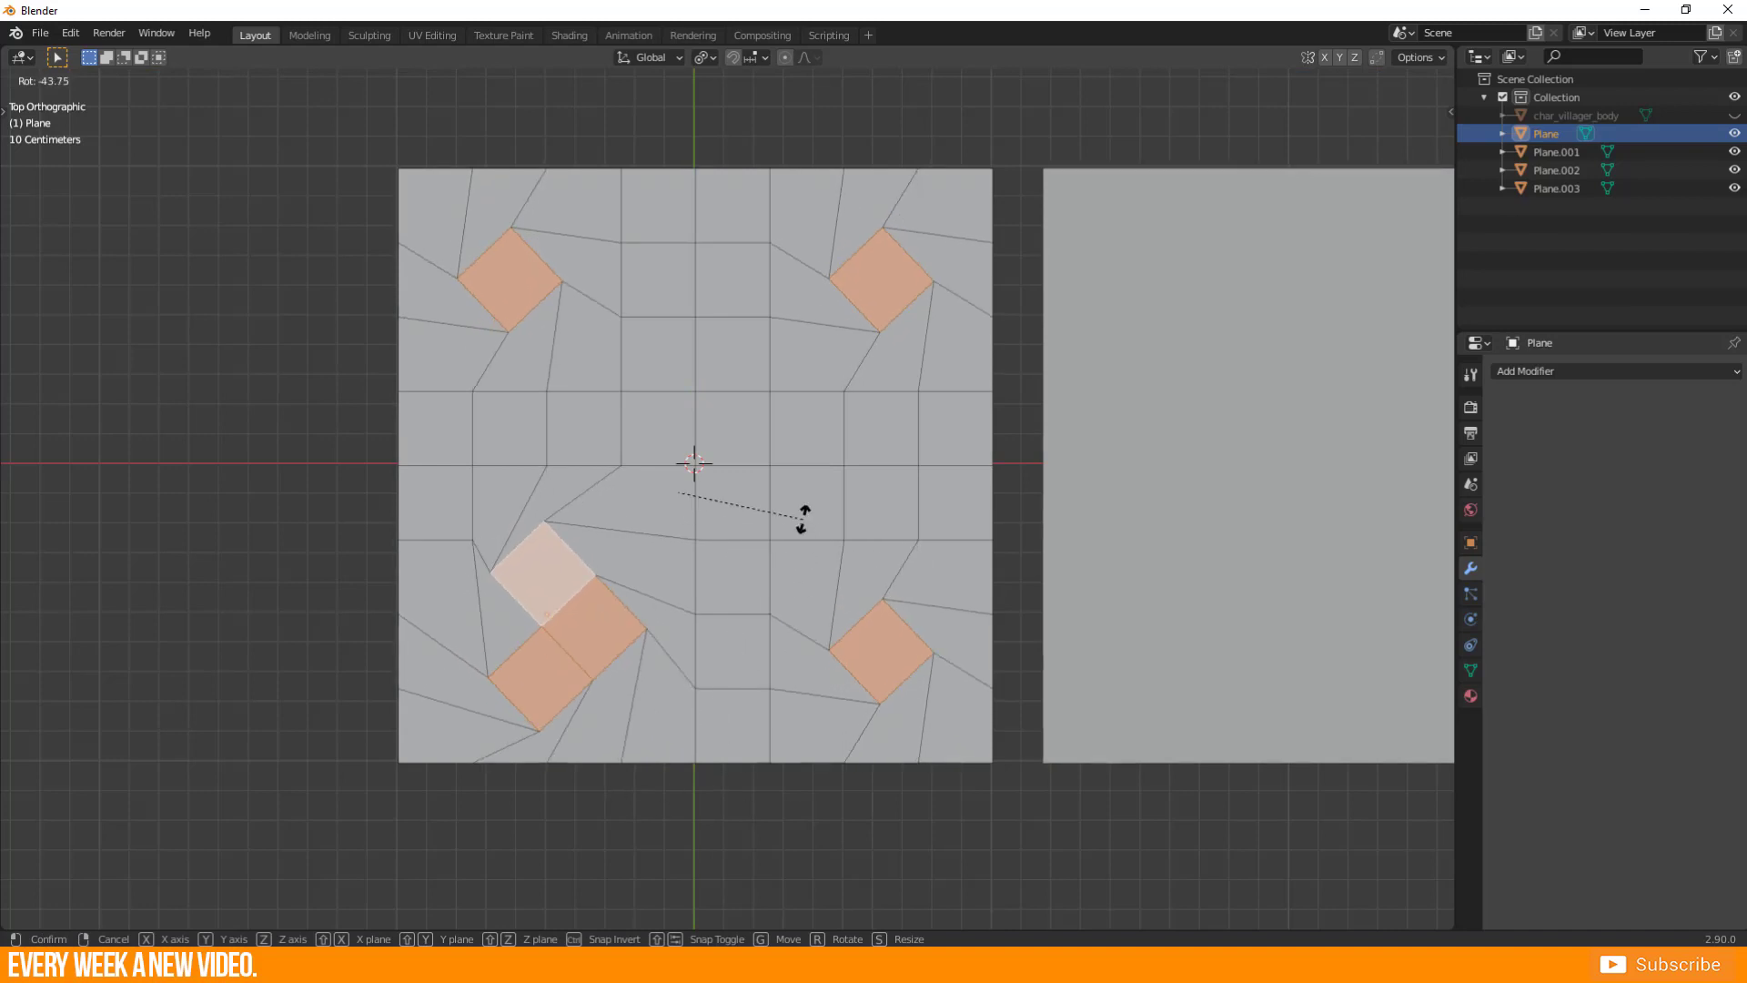
right_click(842, 653)
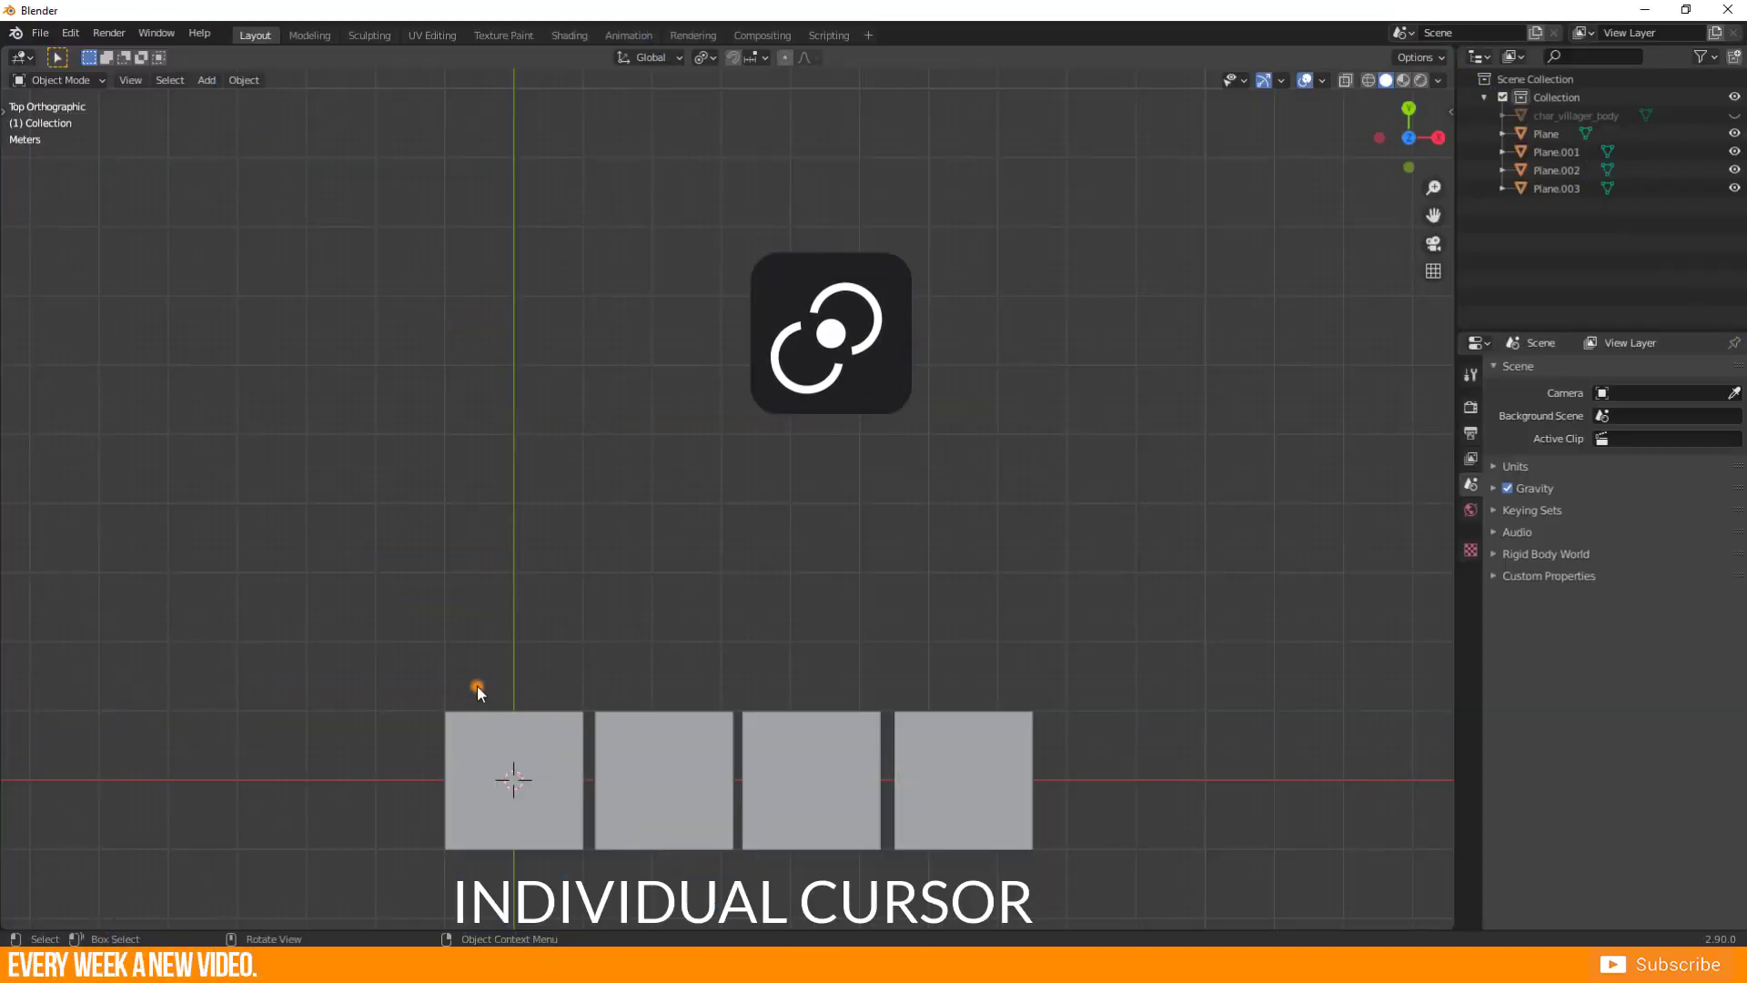
- Set the pivot to Median Point and duplicate the second plane upward along Y
left_click_drag(476, 686, 1111, 860)
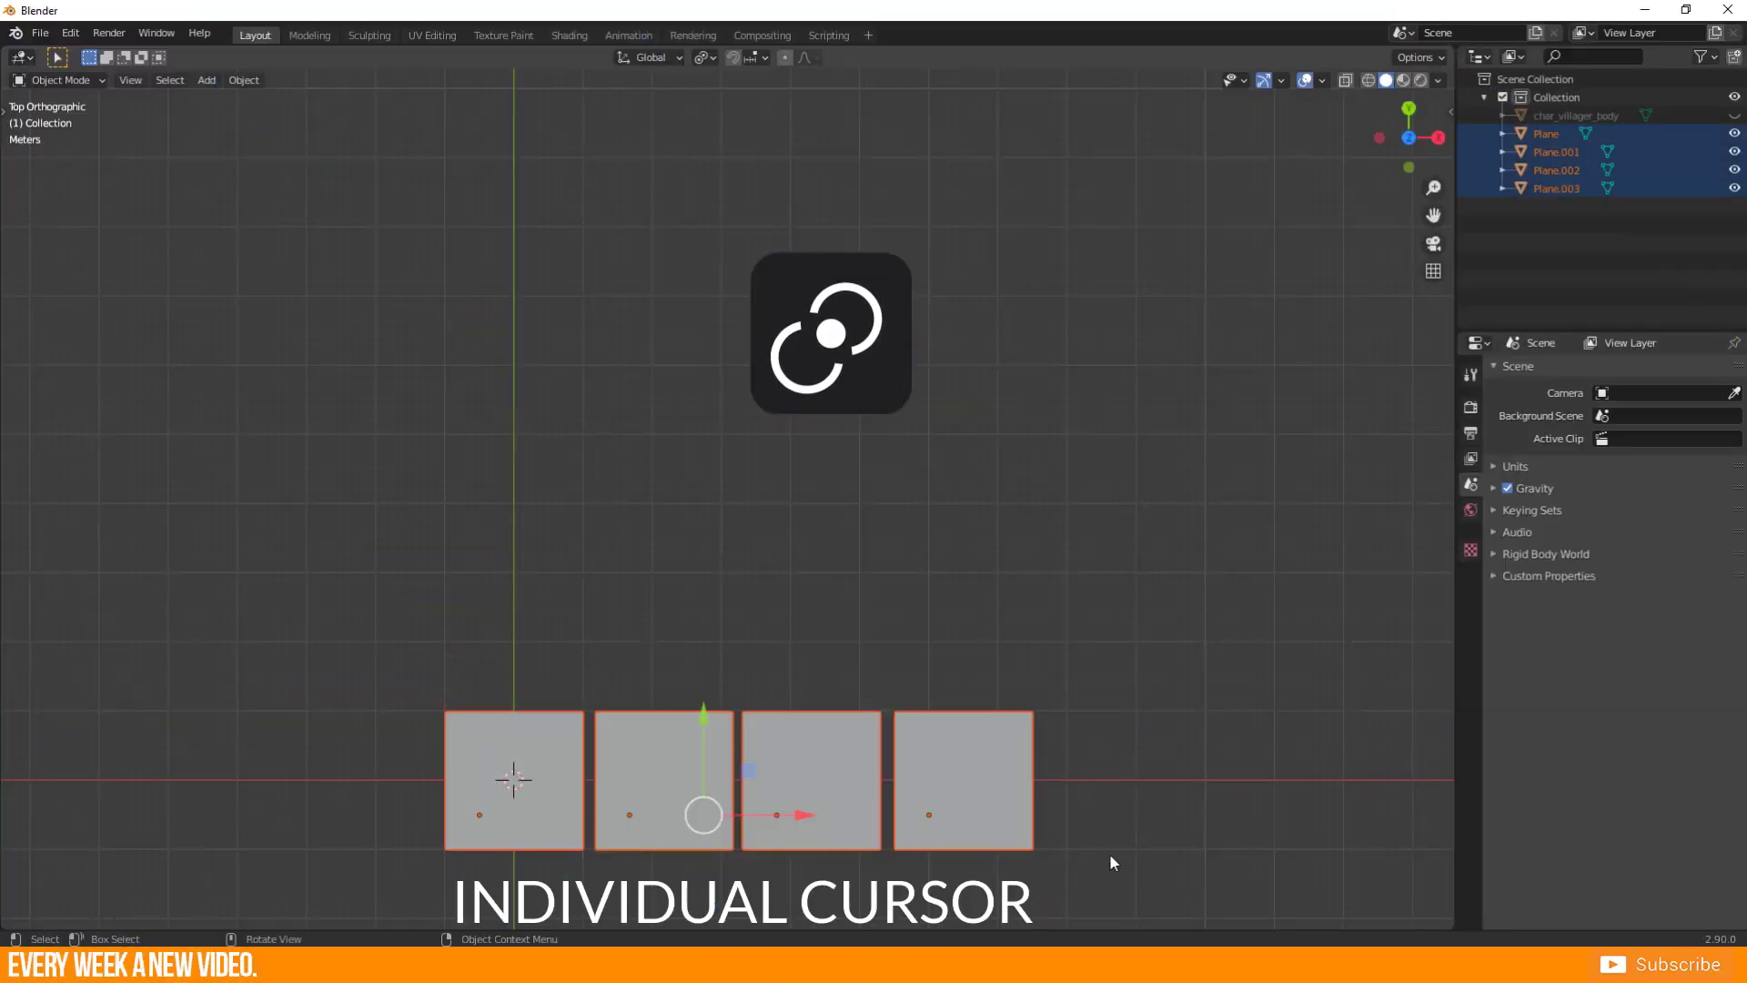
left_click(712, 56)
left_click(741, 141)
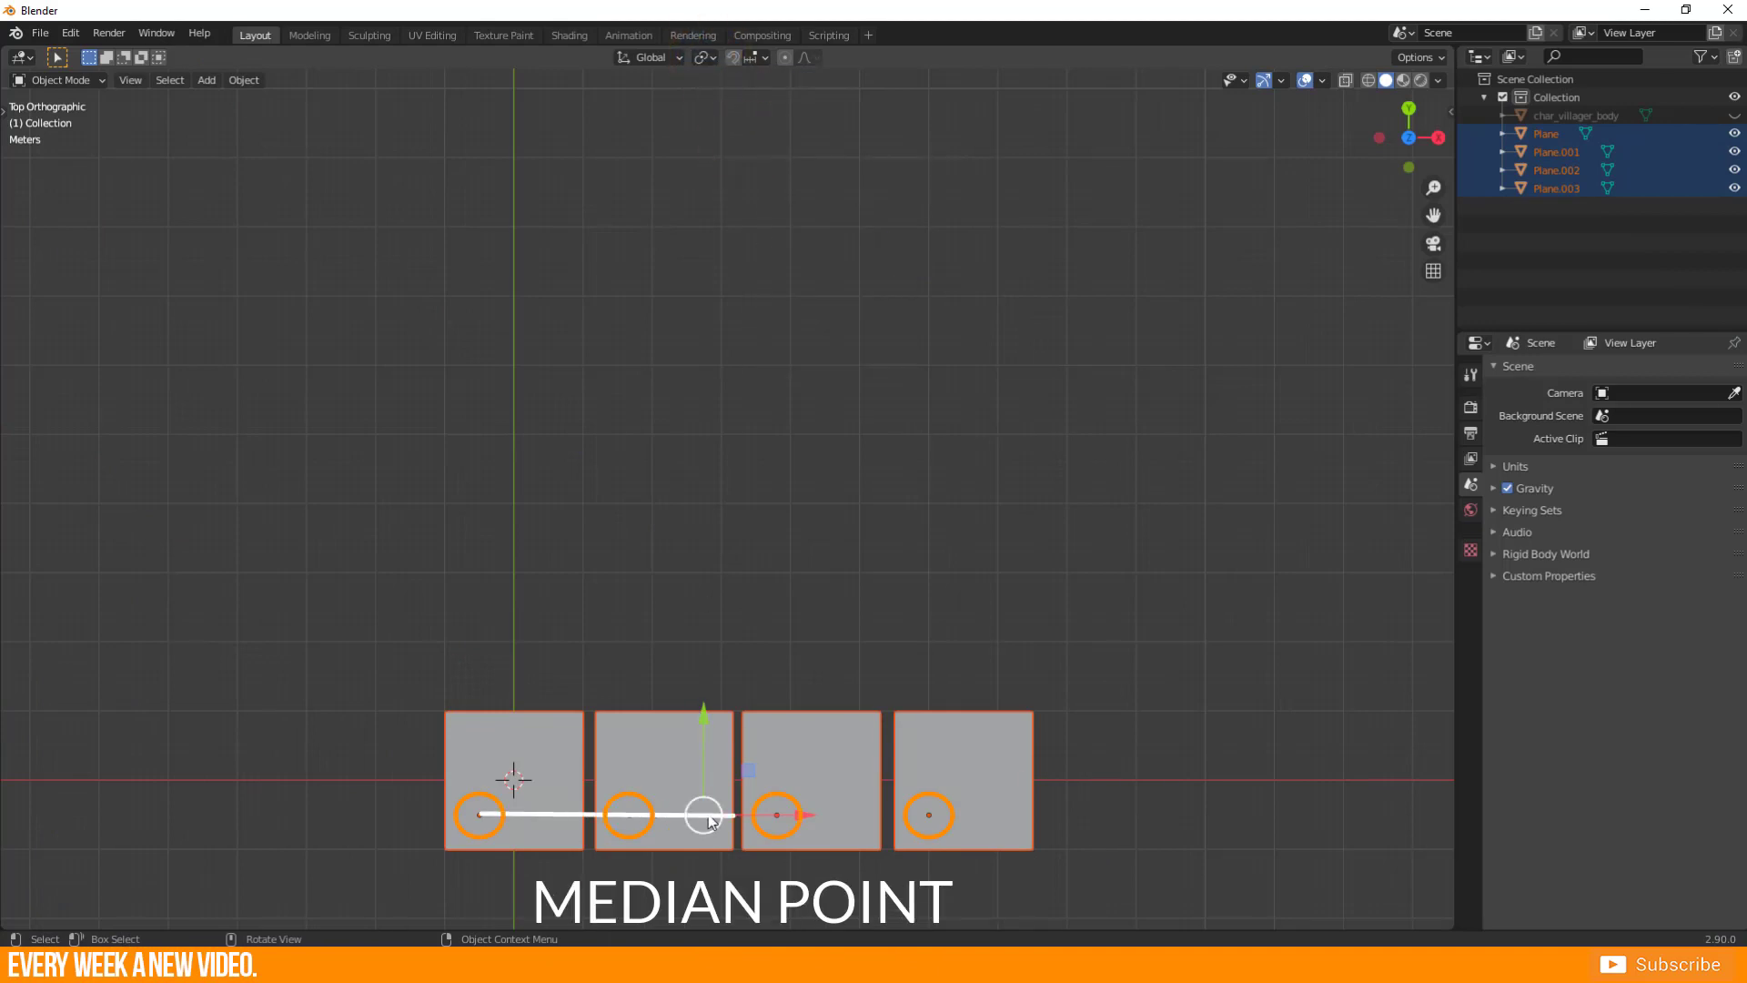
left_click(690, 775)
key("shift+d")
key("y")
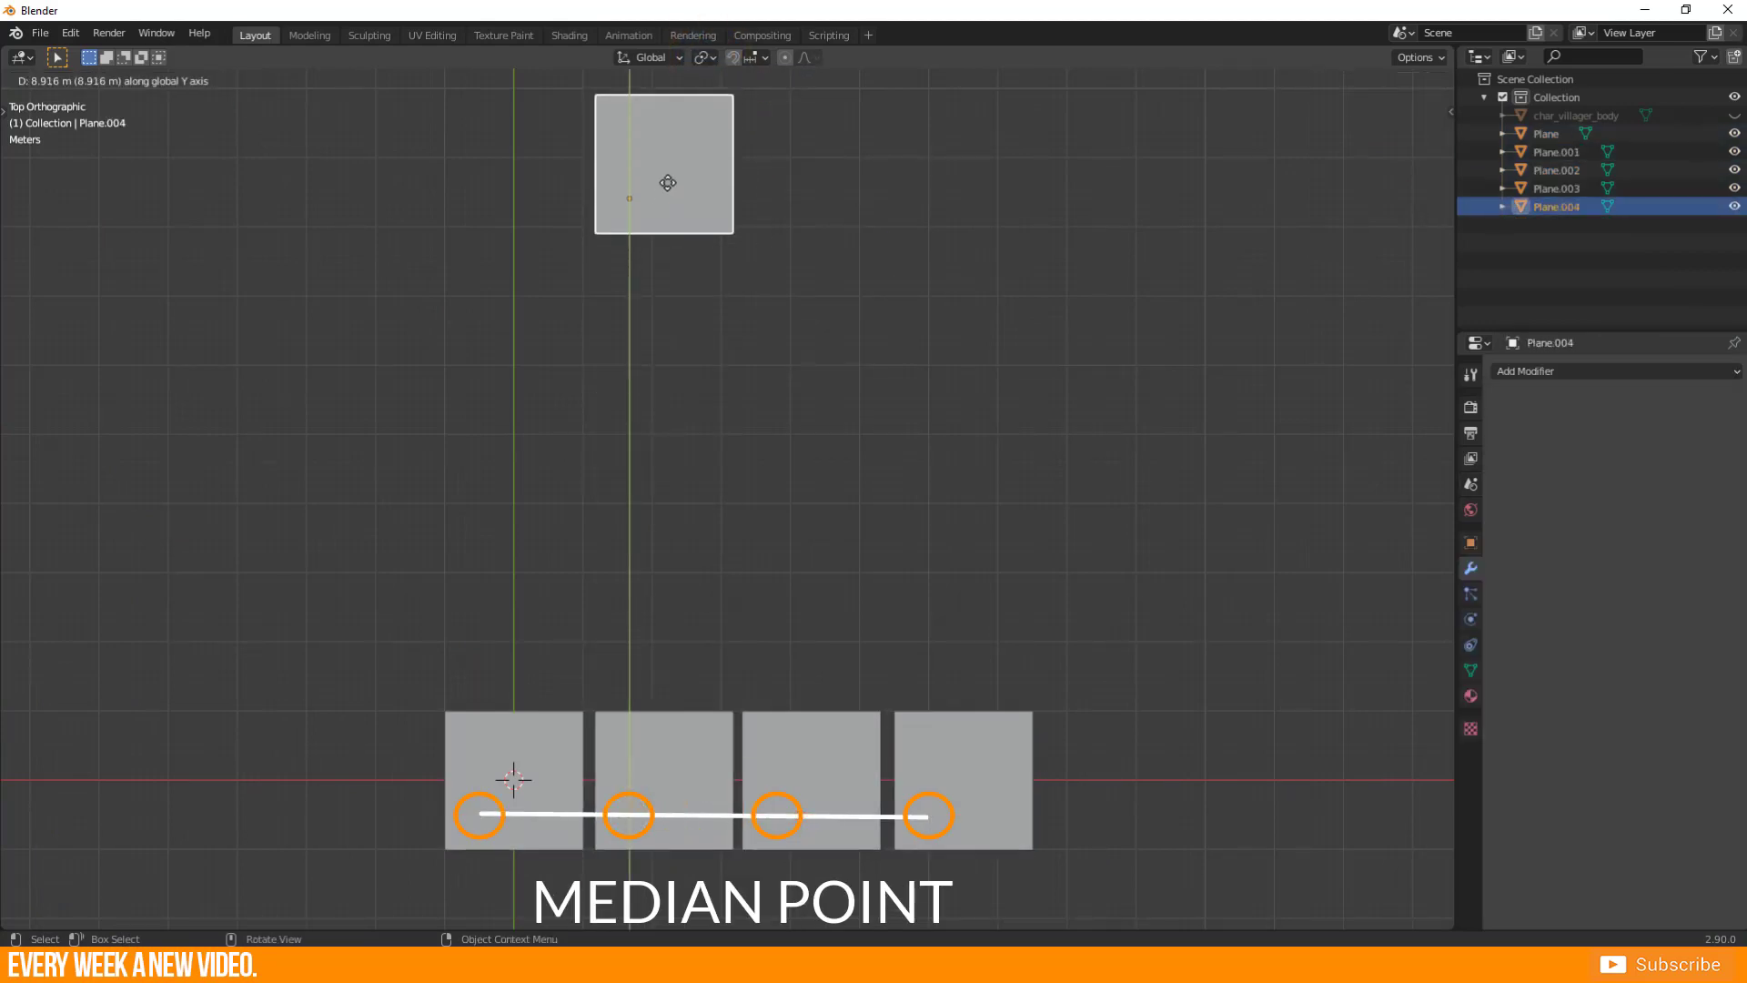
key("Return")
- Select all five planes, try Bounding Box Center, then switch back to Median Point
left_click_drag(333, 823, 1174, 164)
left_click(708, 58)
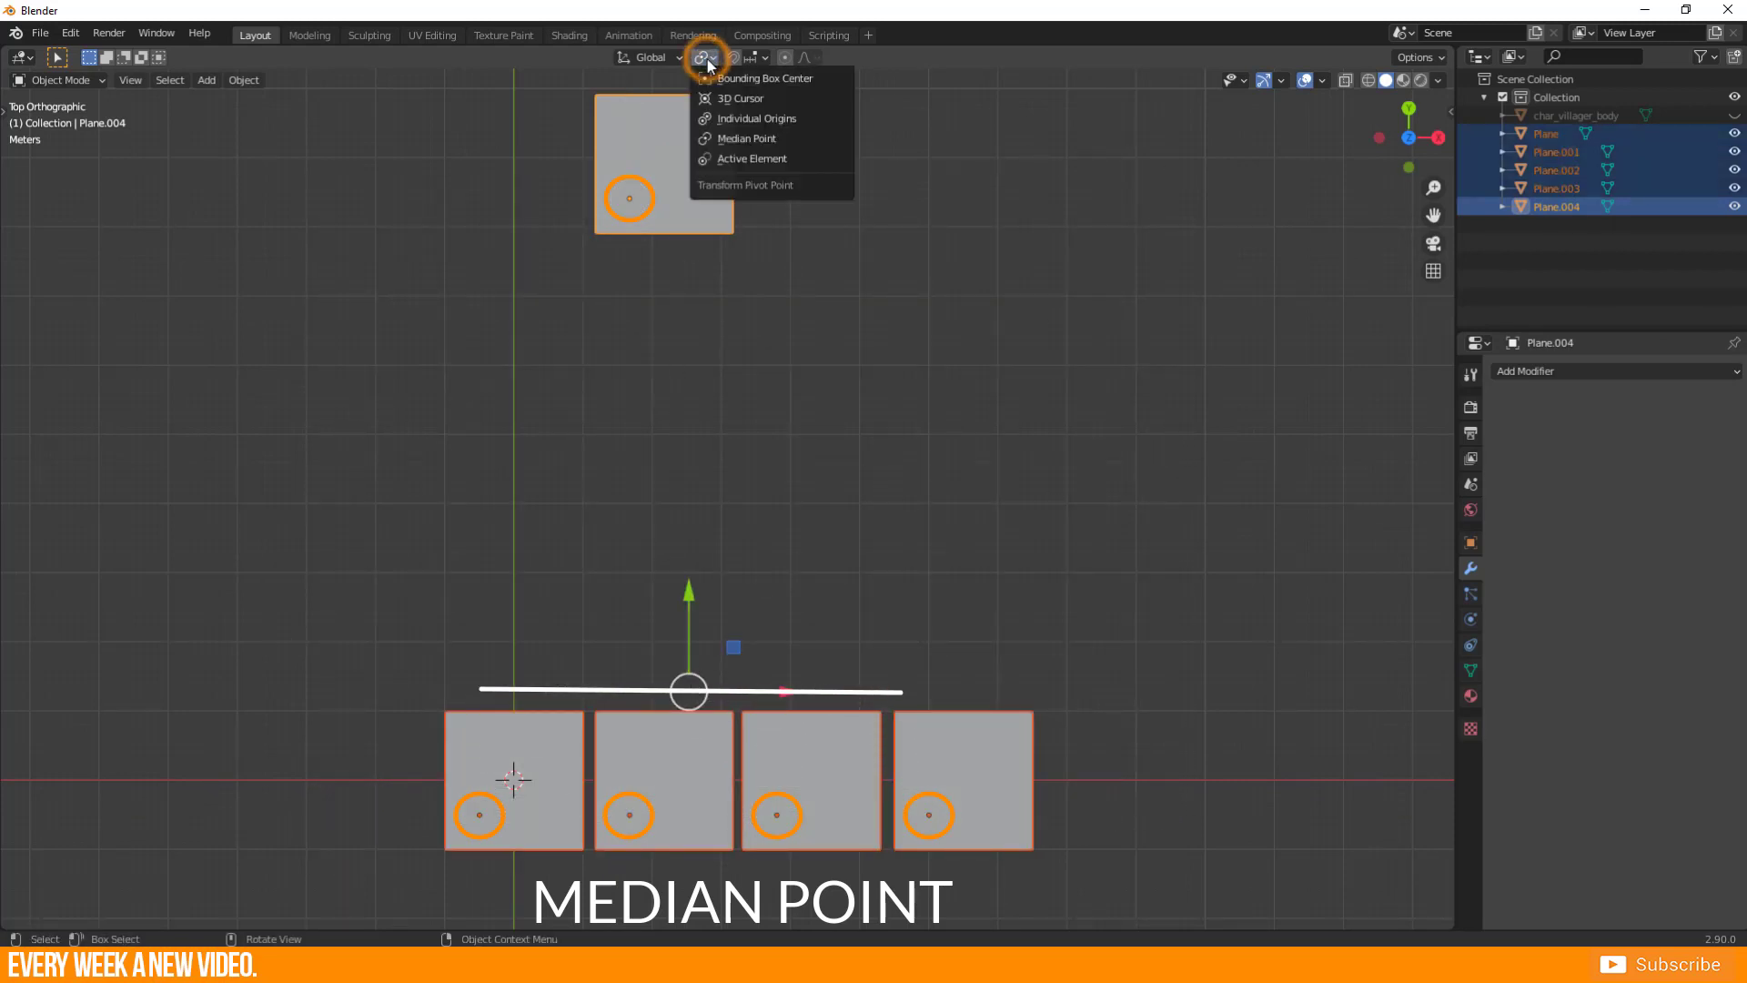
left_click(722, 80)
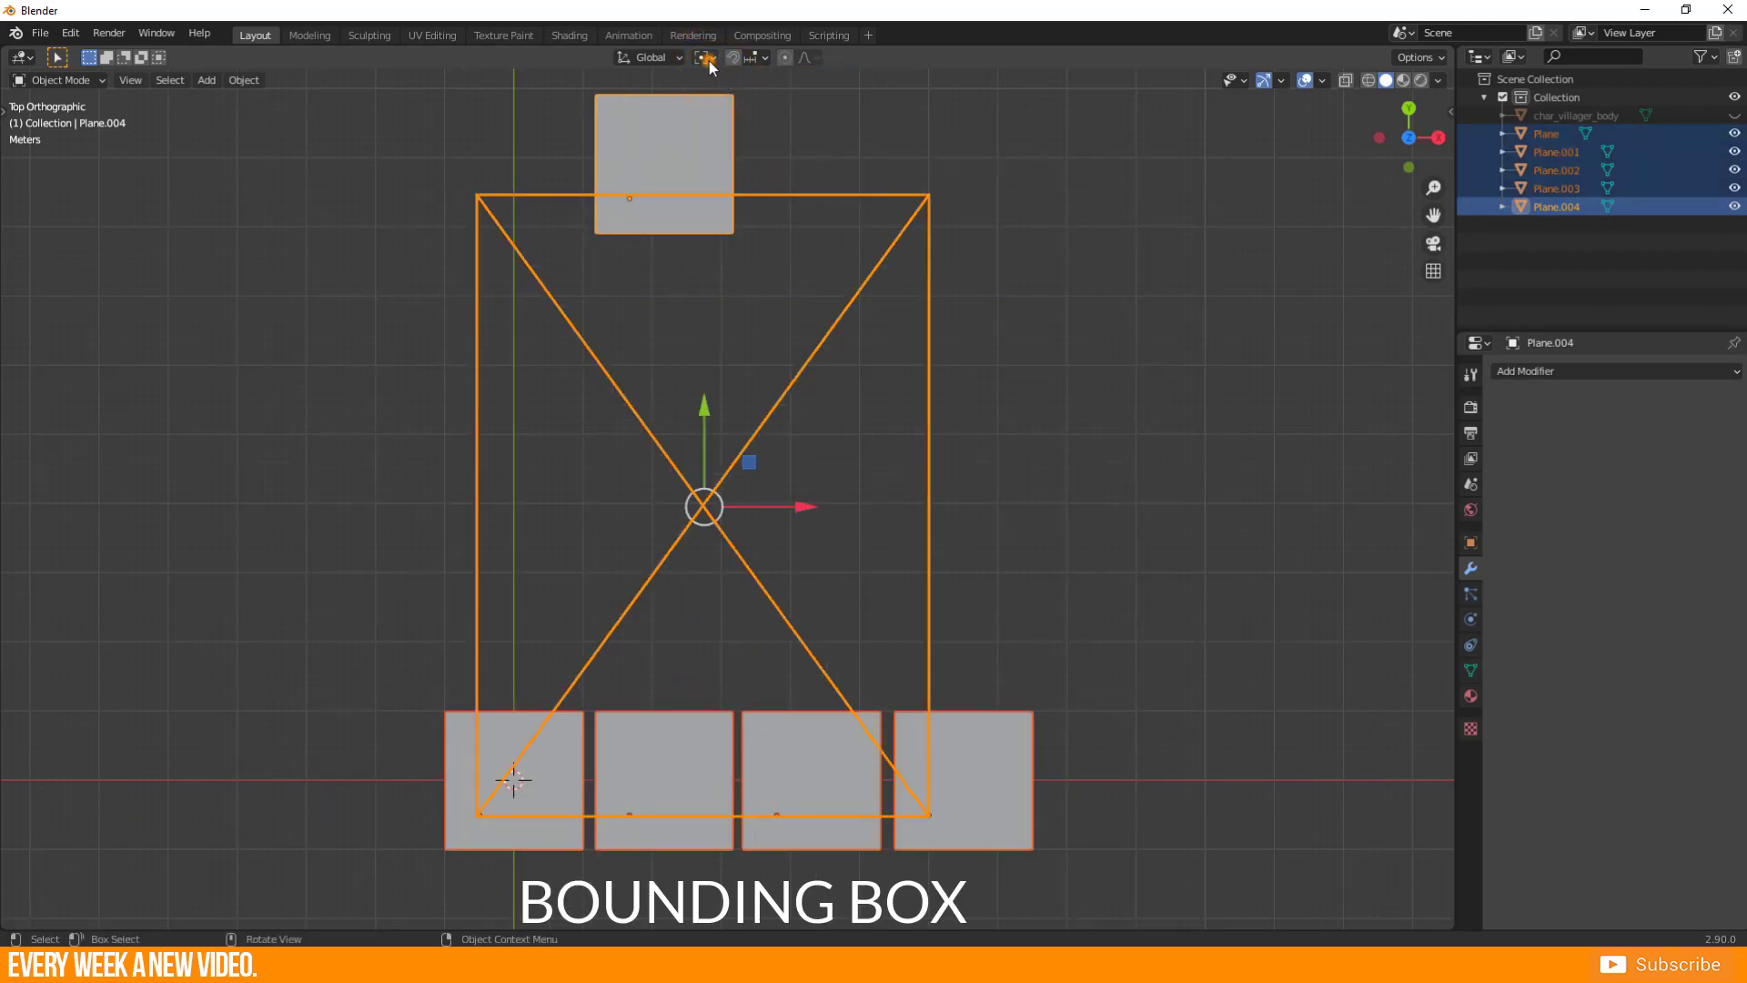
left_click(707, 59)
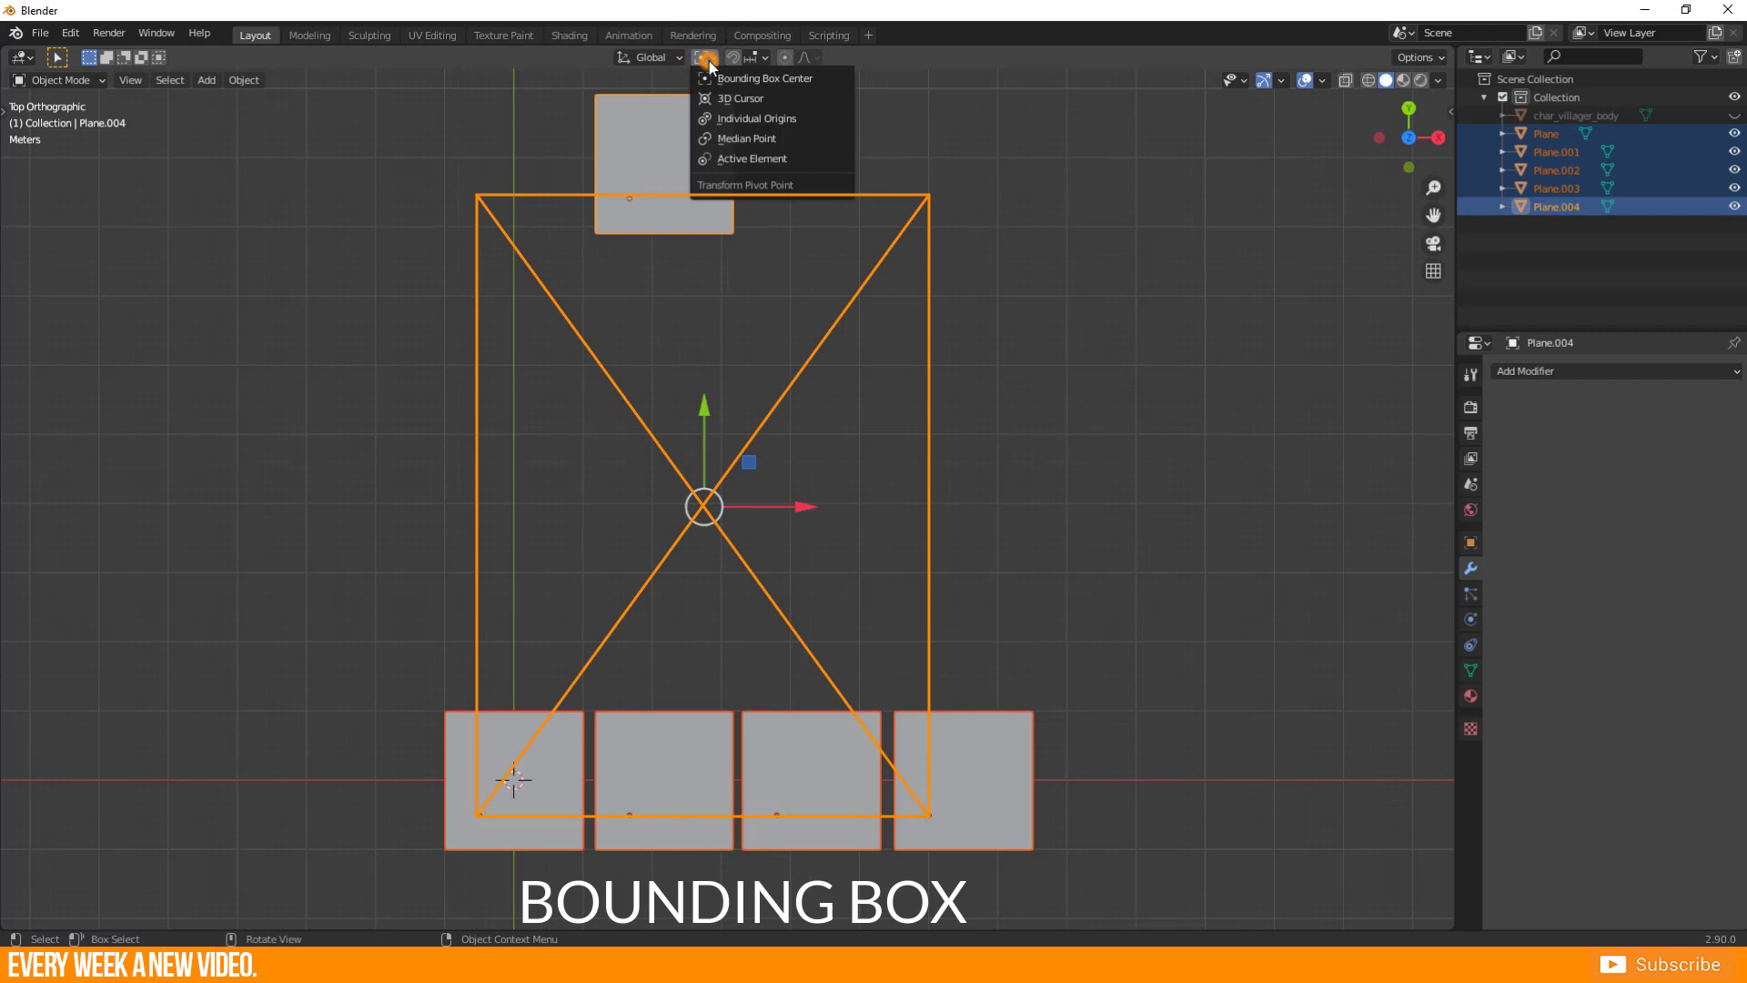
left_click(720, 140)
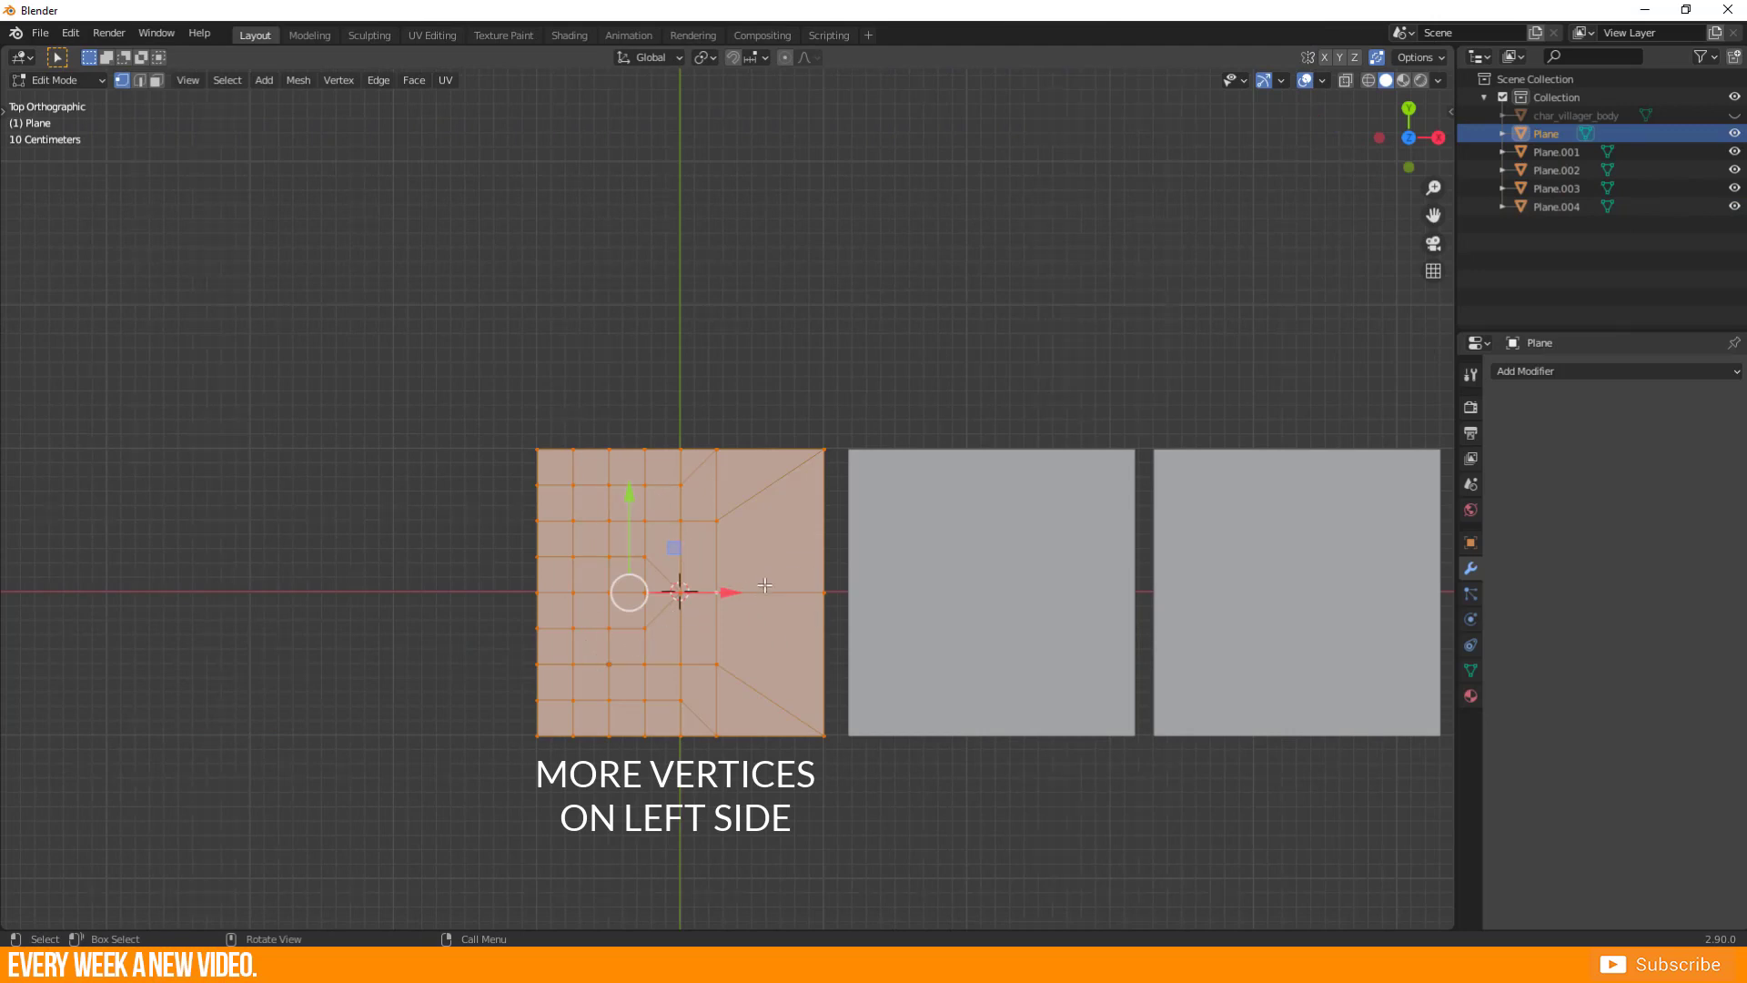
- Show Plane.001's even vertex grid in Edit Mode, then open the left Plane's uneven mesh
key("Tab")
left_click(915, 580)
key("Tab")
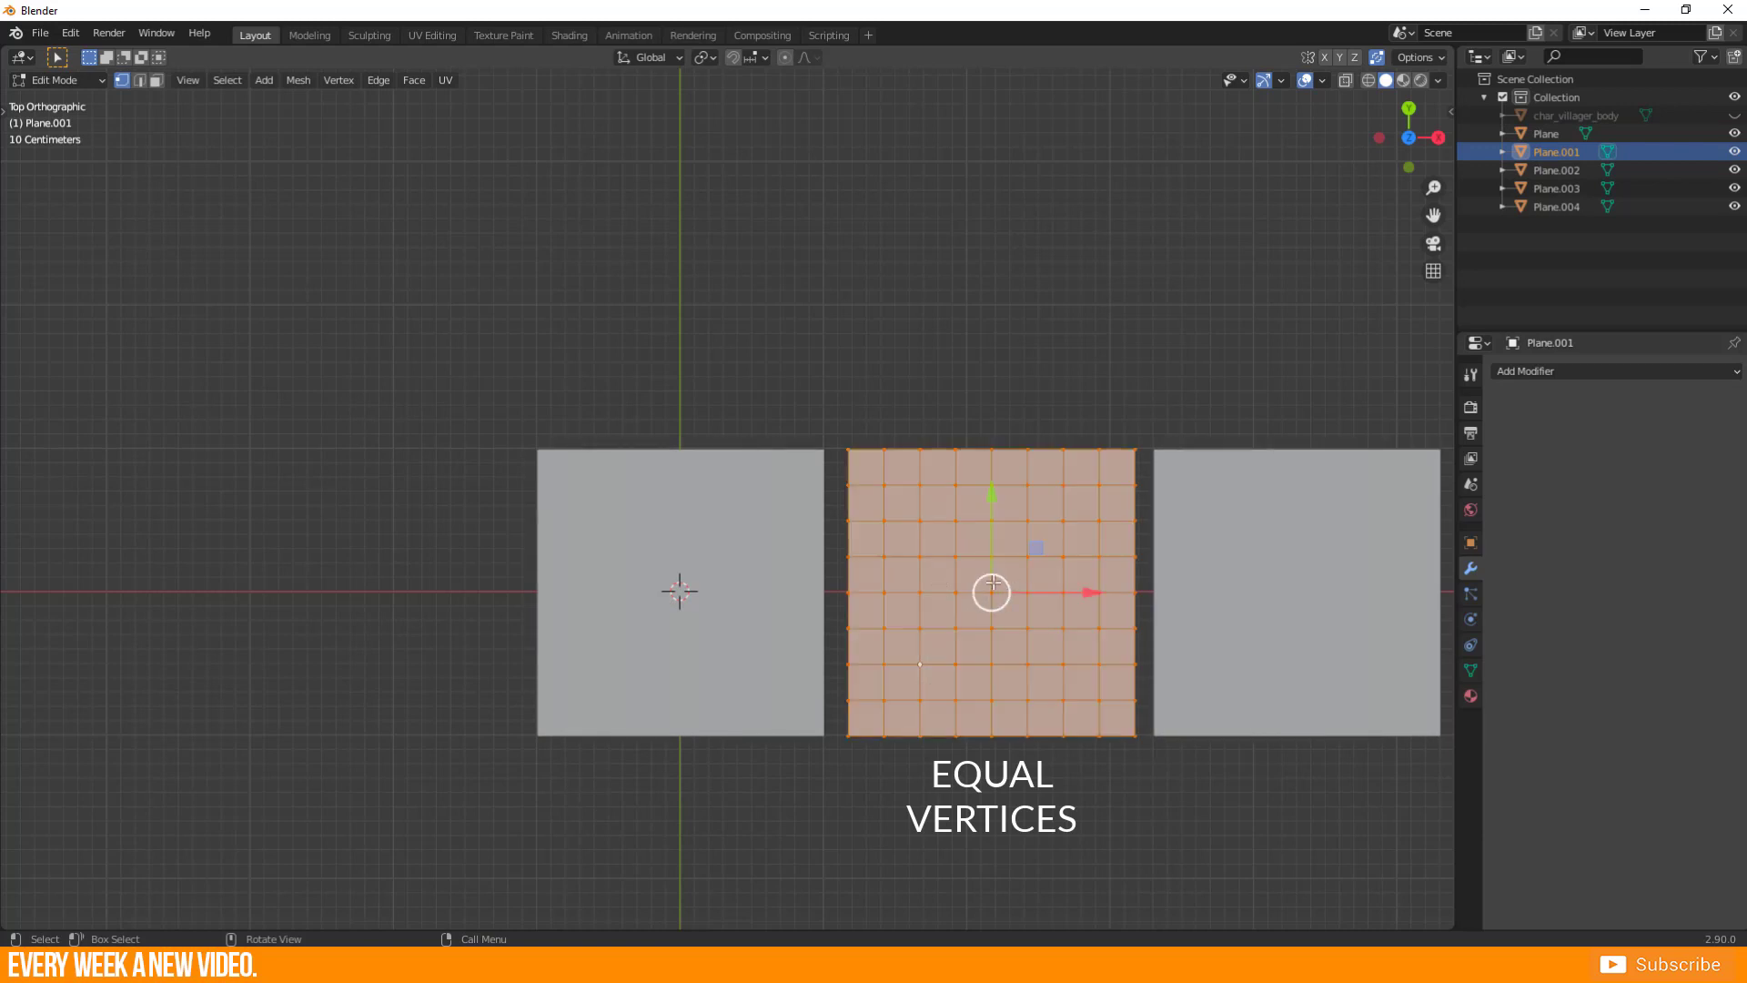
key("Tab")
left_click(742, 604)
key("Tab")
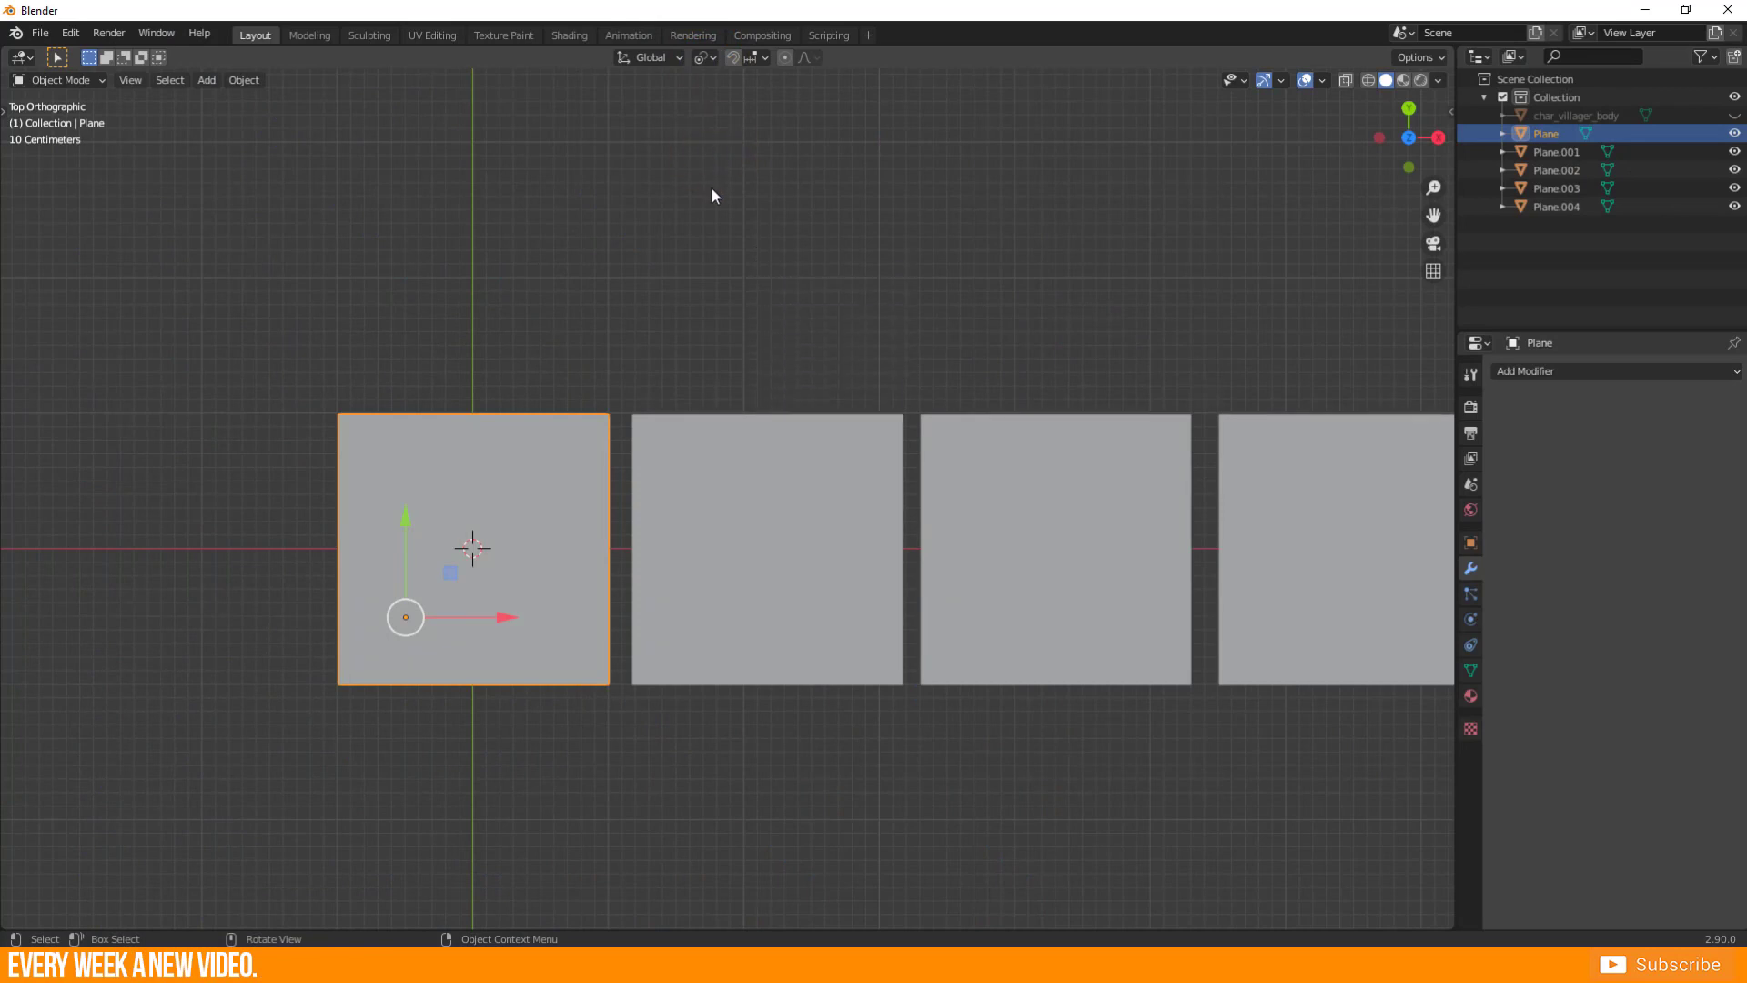
- Shift-select the four planes, then make a vertex active in the left plane's mesh
left_click(682, 467, "shift")
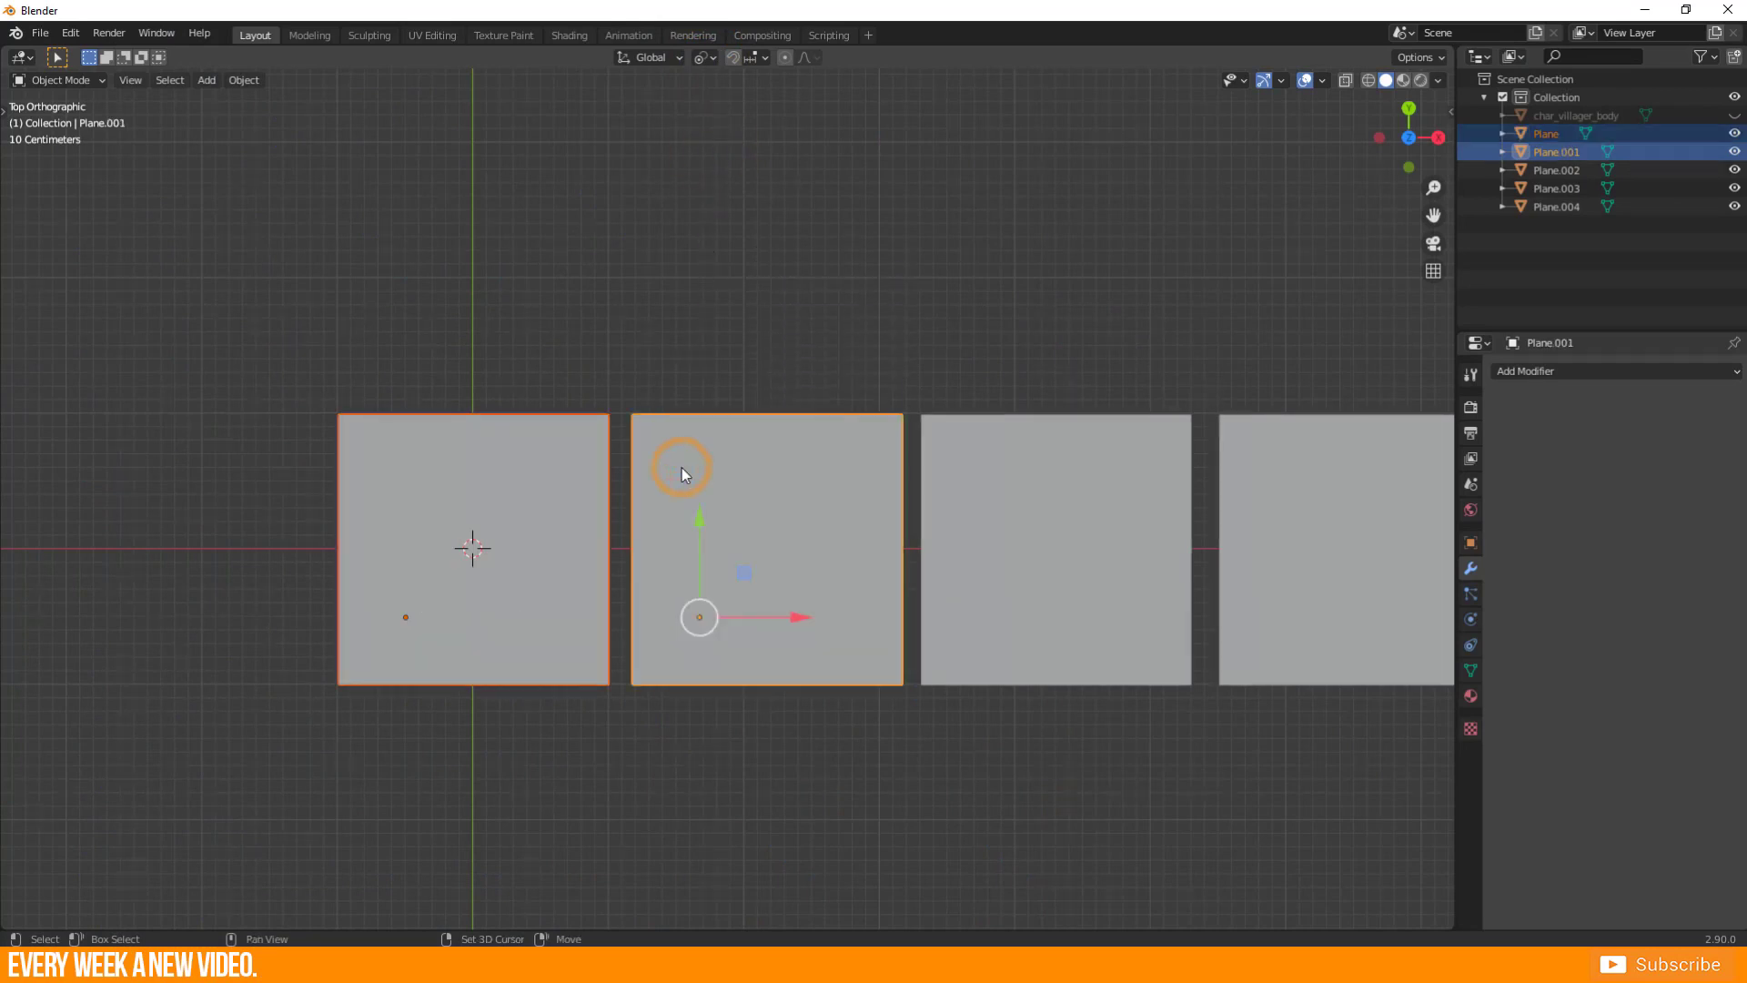
left_click(968, 476, "shift")
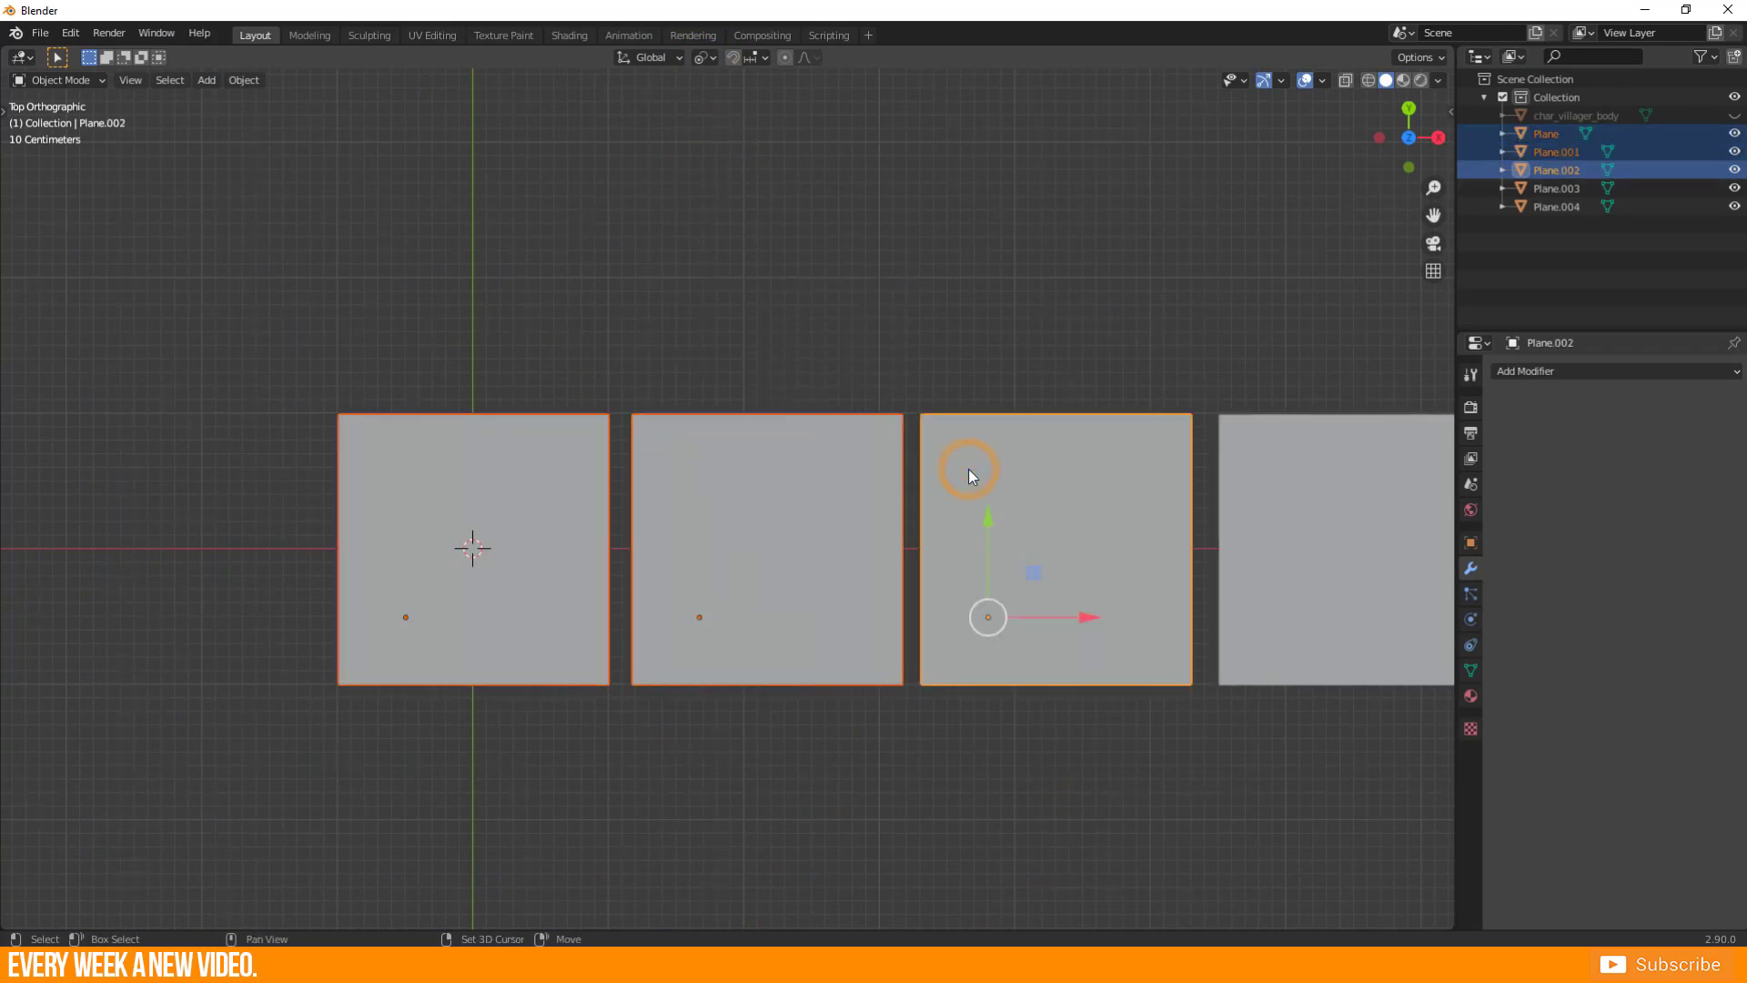
left_click(1274, 480, "shift")
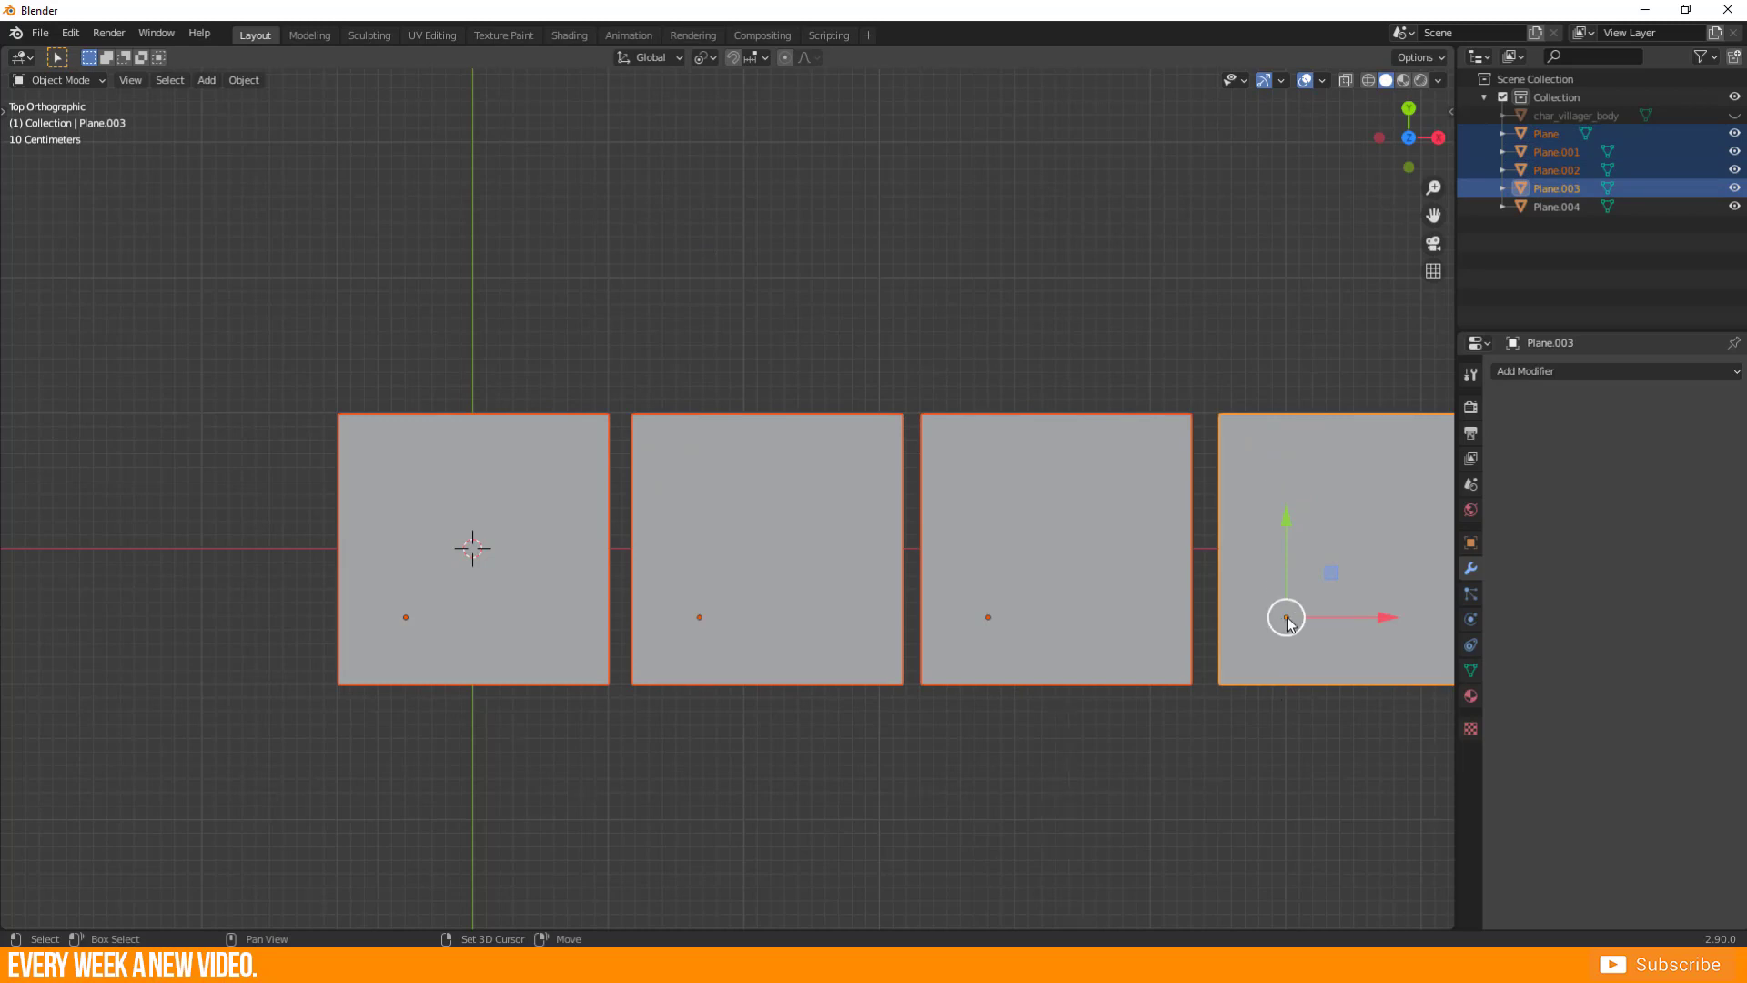
left_click(477, 623)
key("Tab")
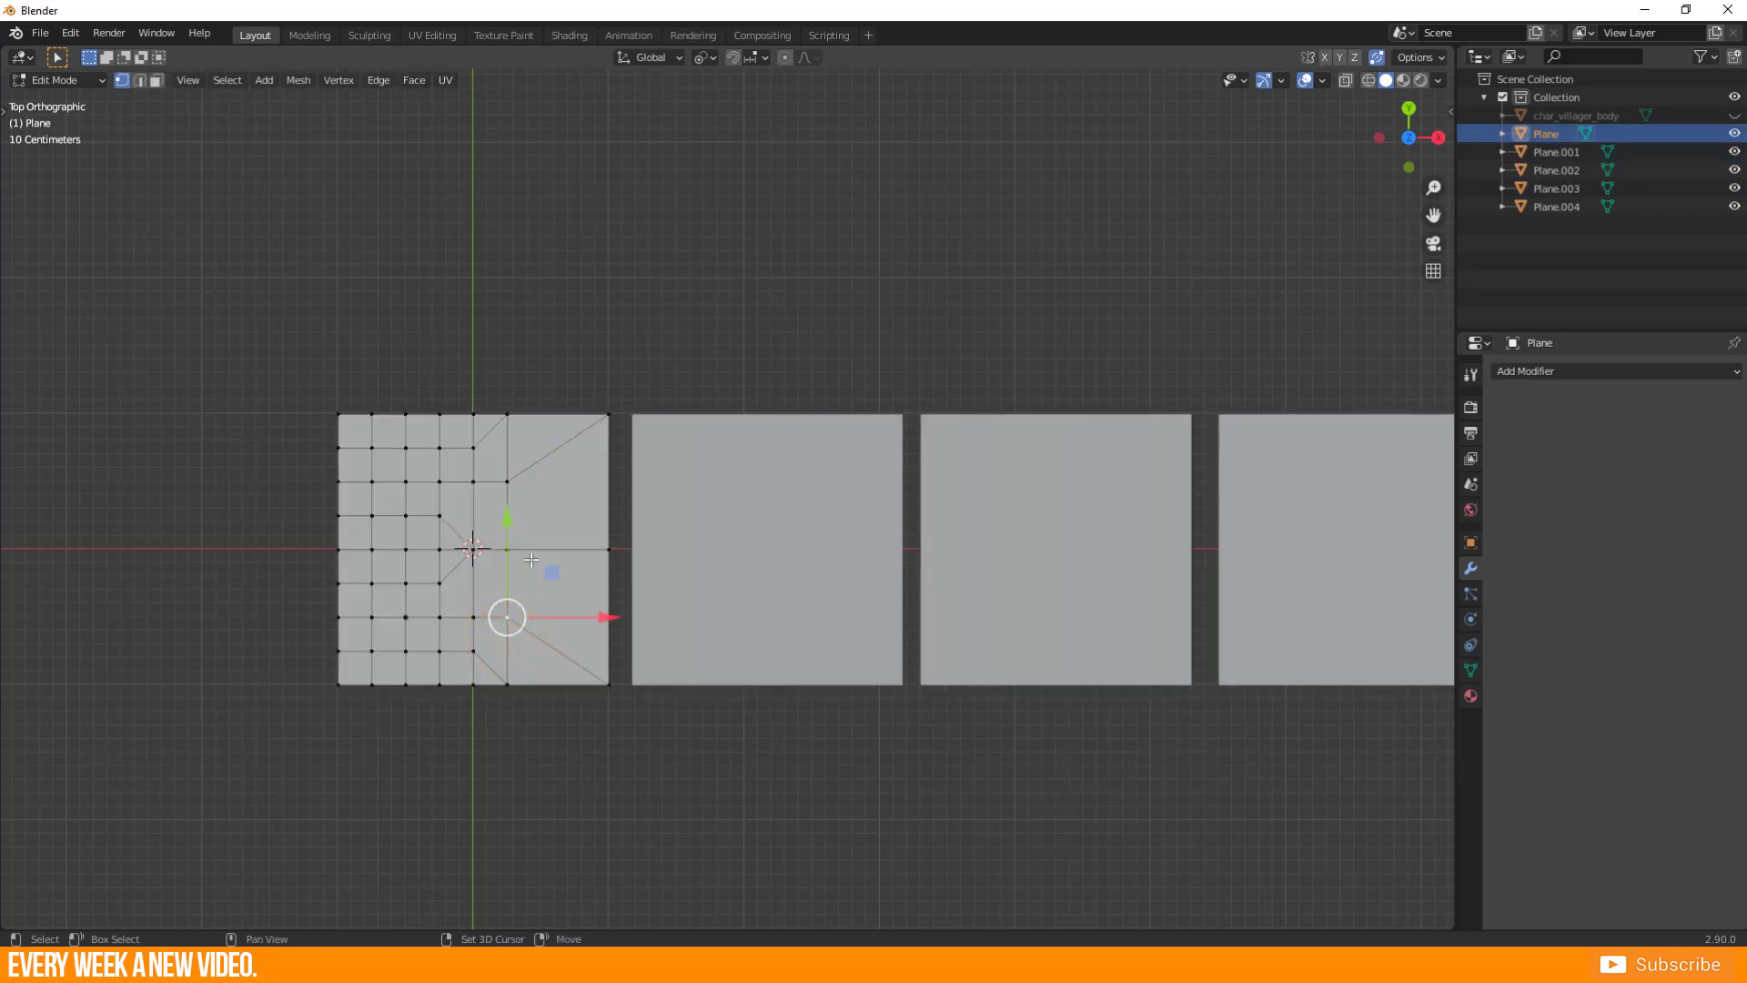
left_click(528, 544, "shift")
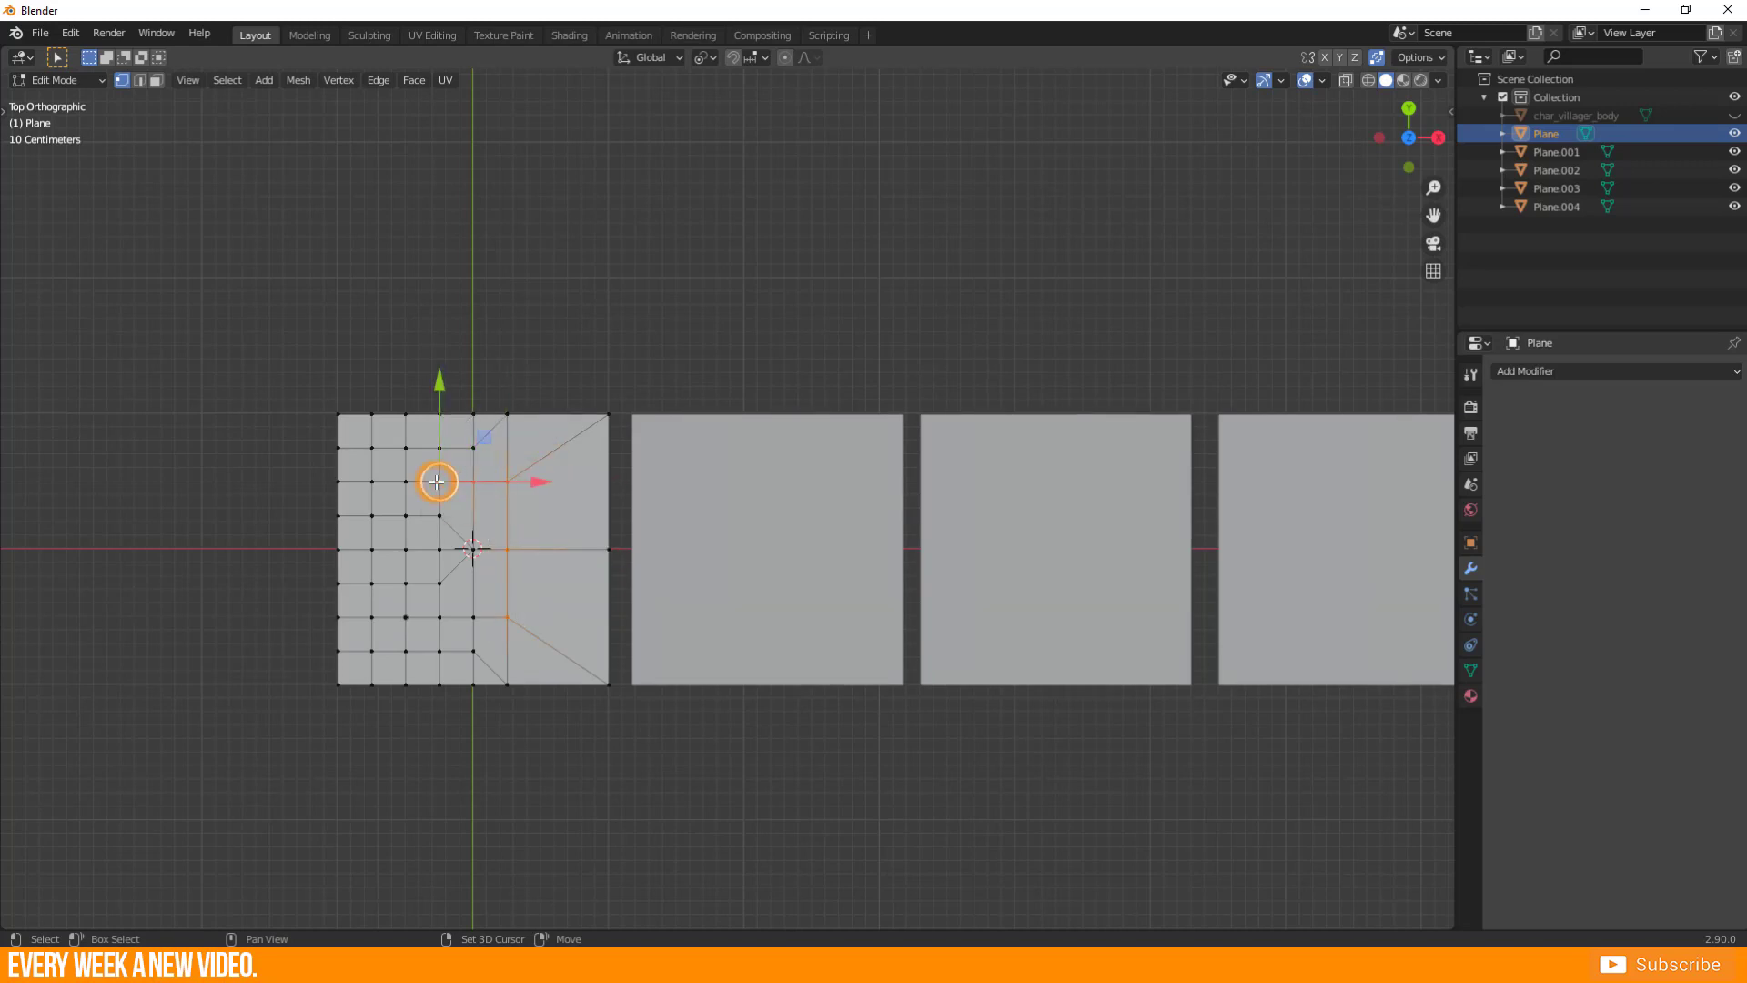
key("Tab")
middle_click_drag(876, 553, 708, 568, "shift")
- Test-rotate the four planes around the fourth, left and second planes as active, cancelling each
left_click(647, 573, "shift")
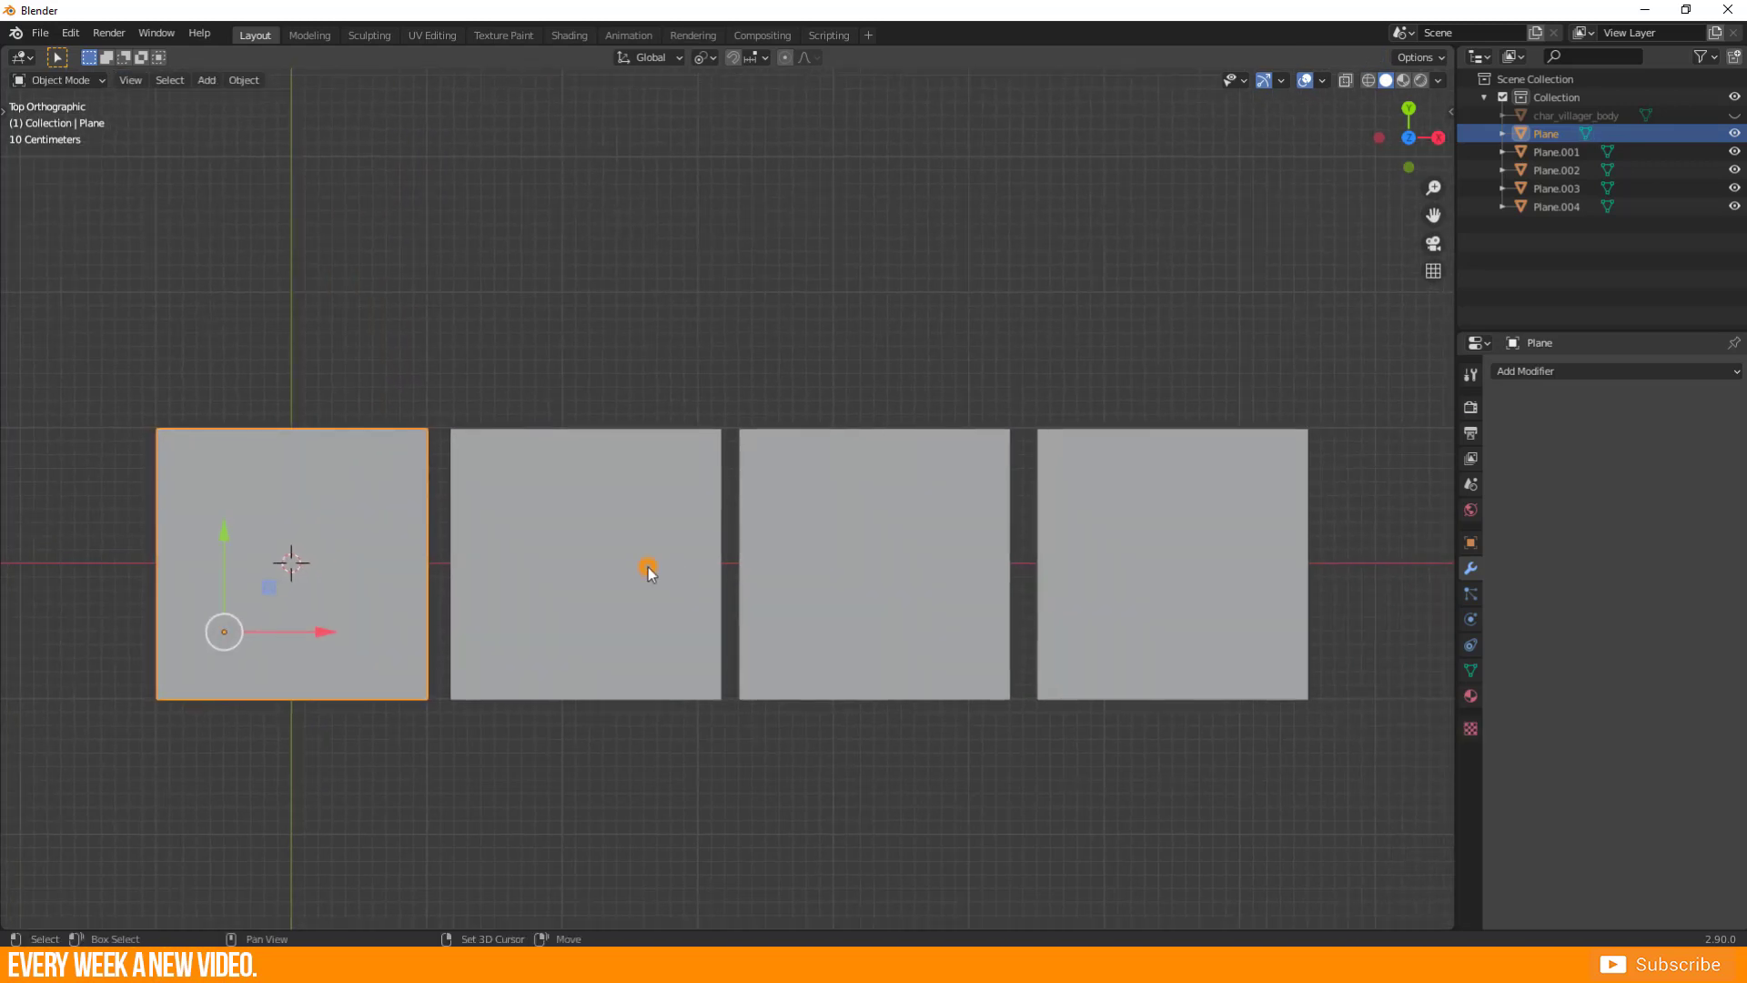
left_click(827, 569, "shift")
left_click(1082, 585, "shift")
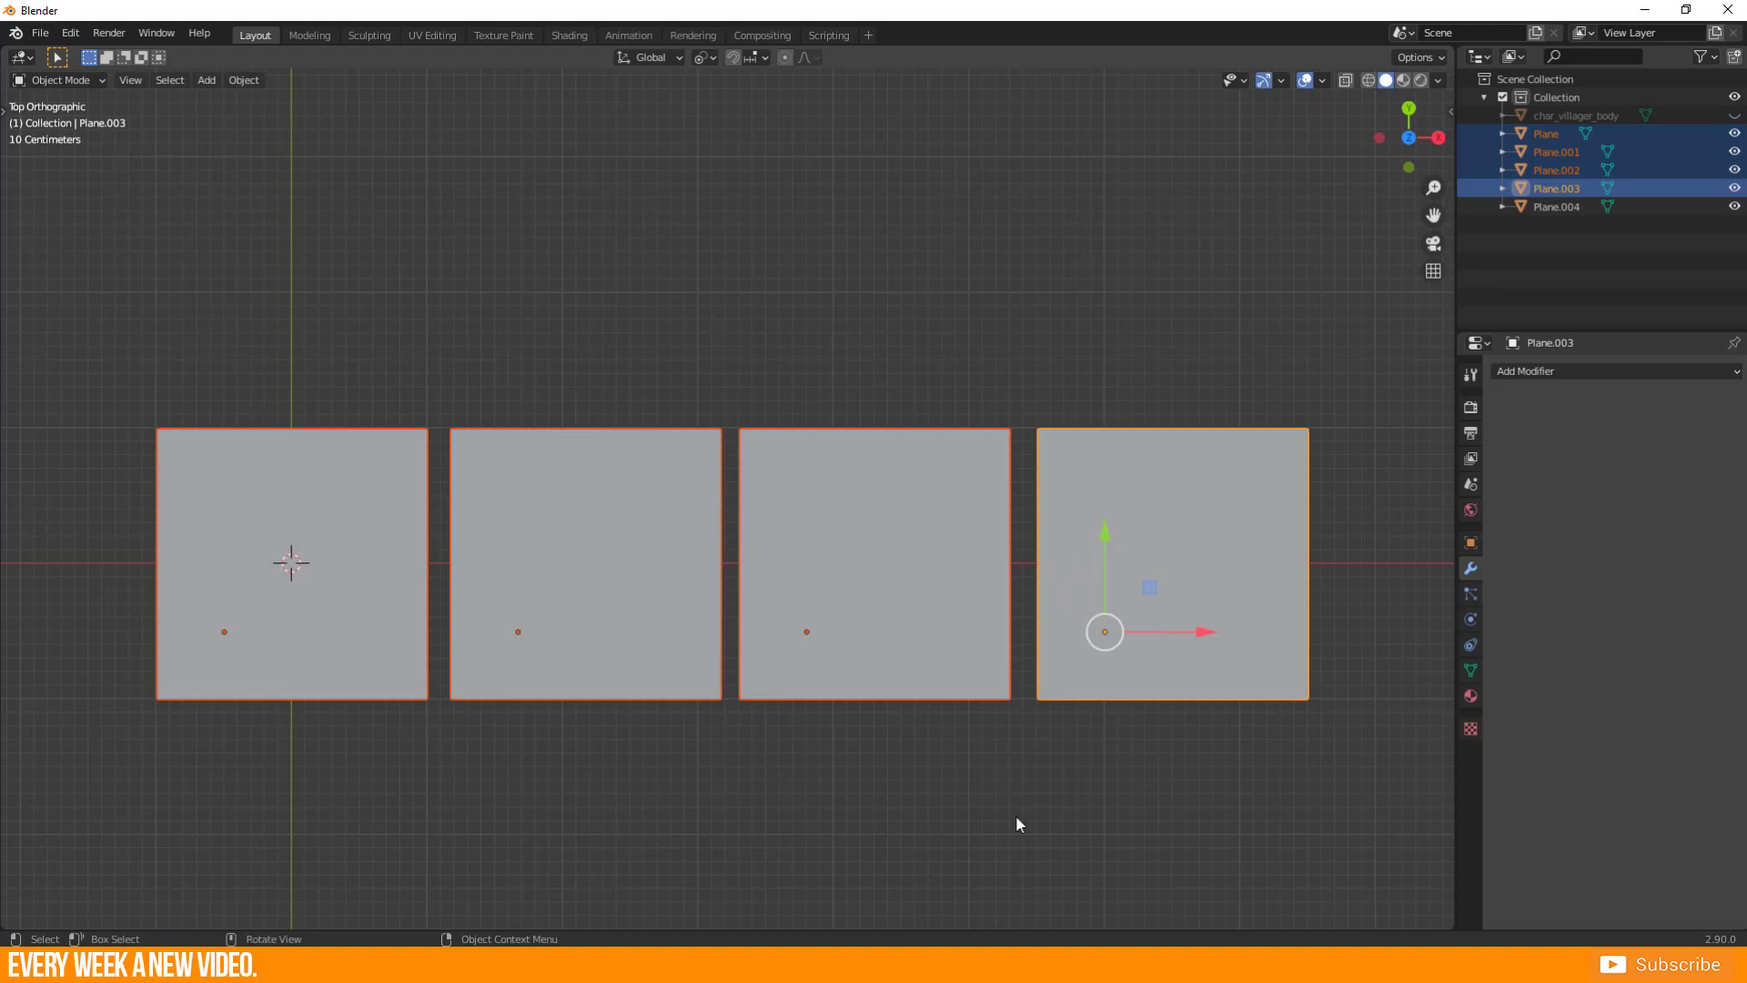
key("r")
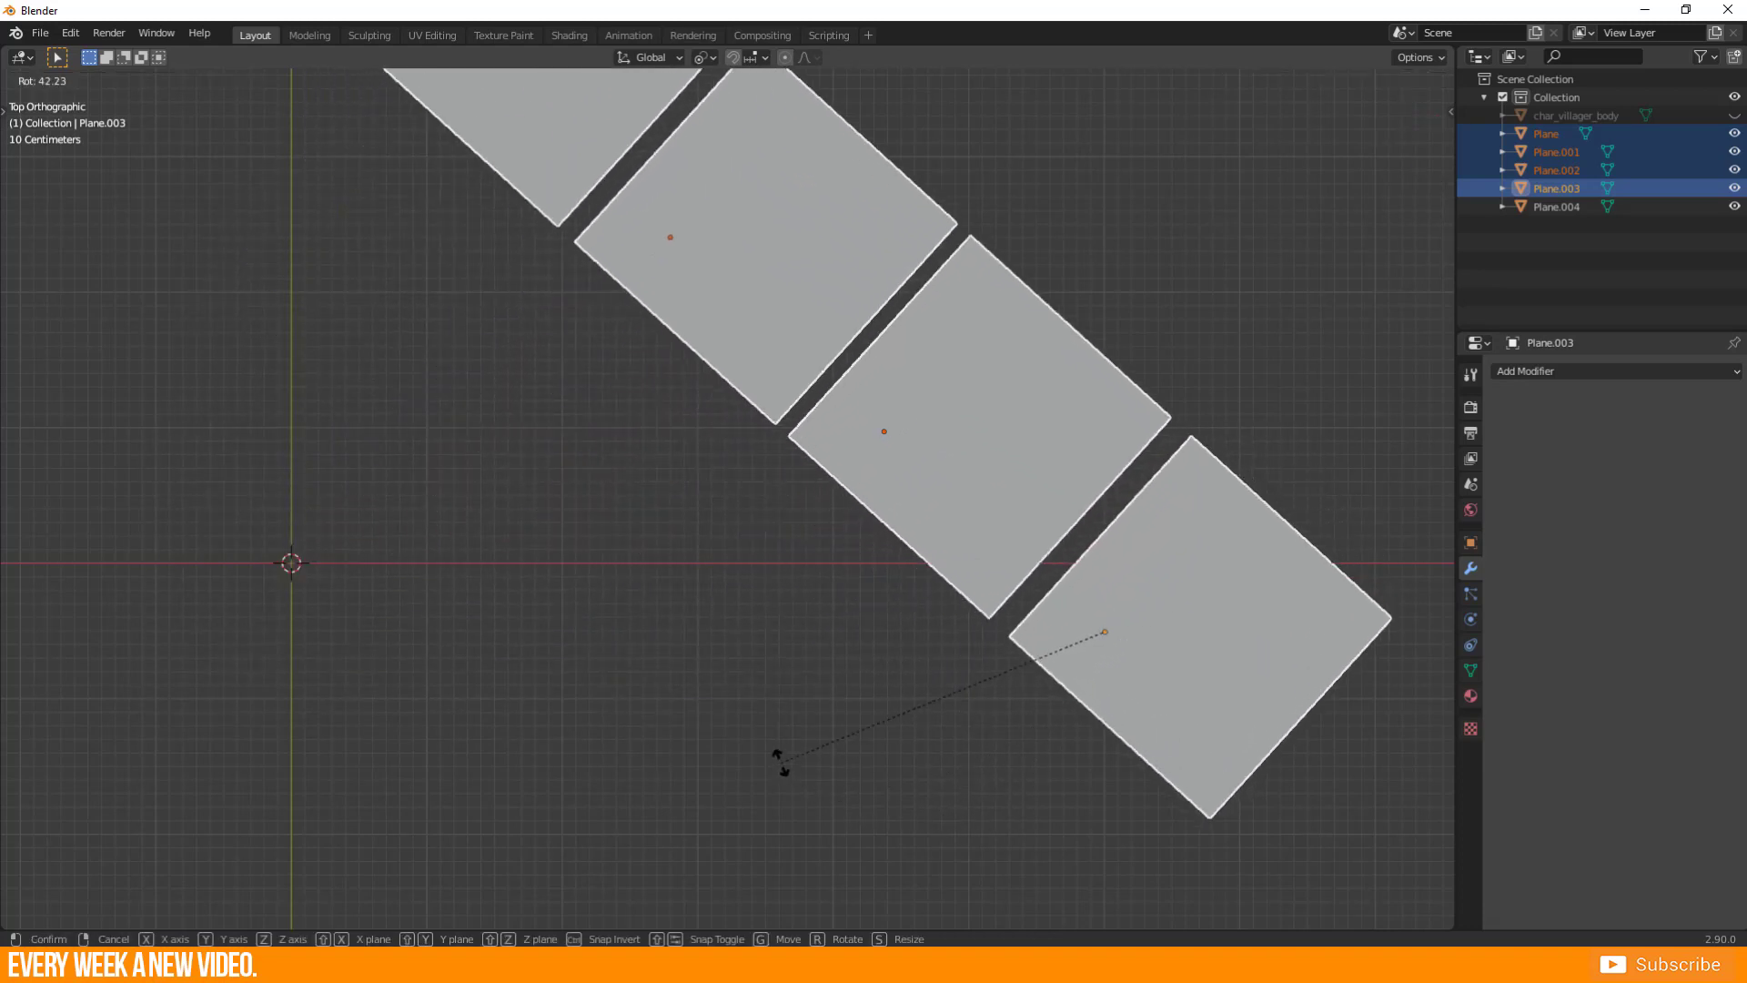
key("Escape")
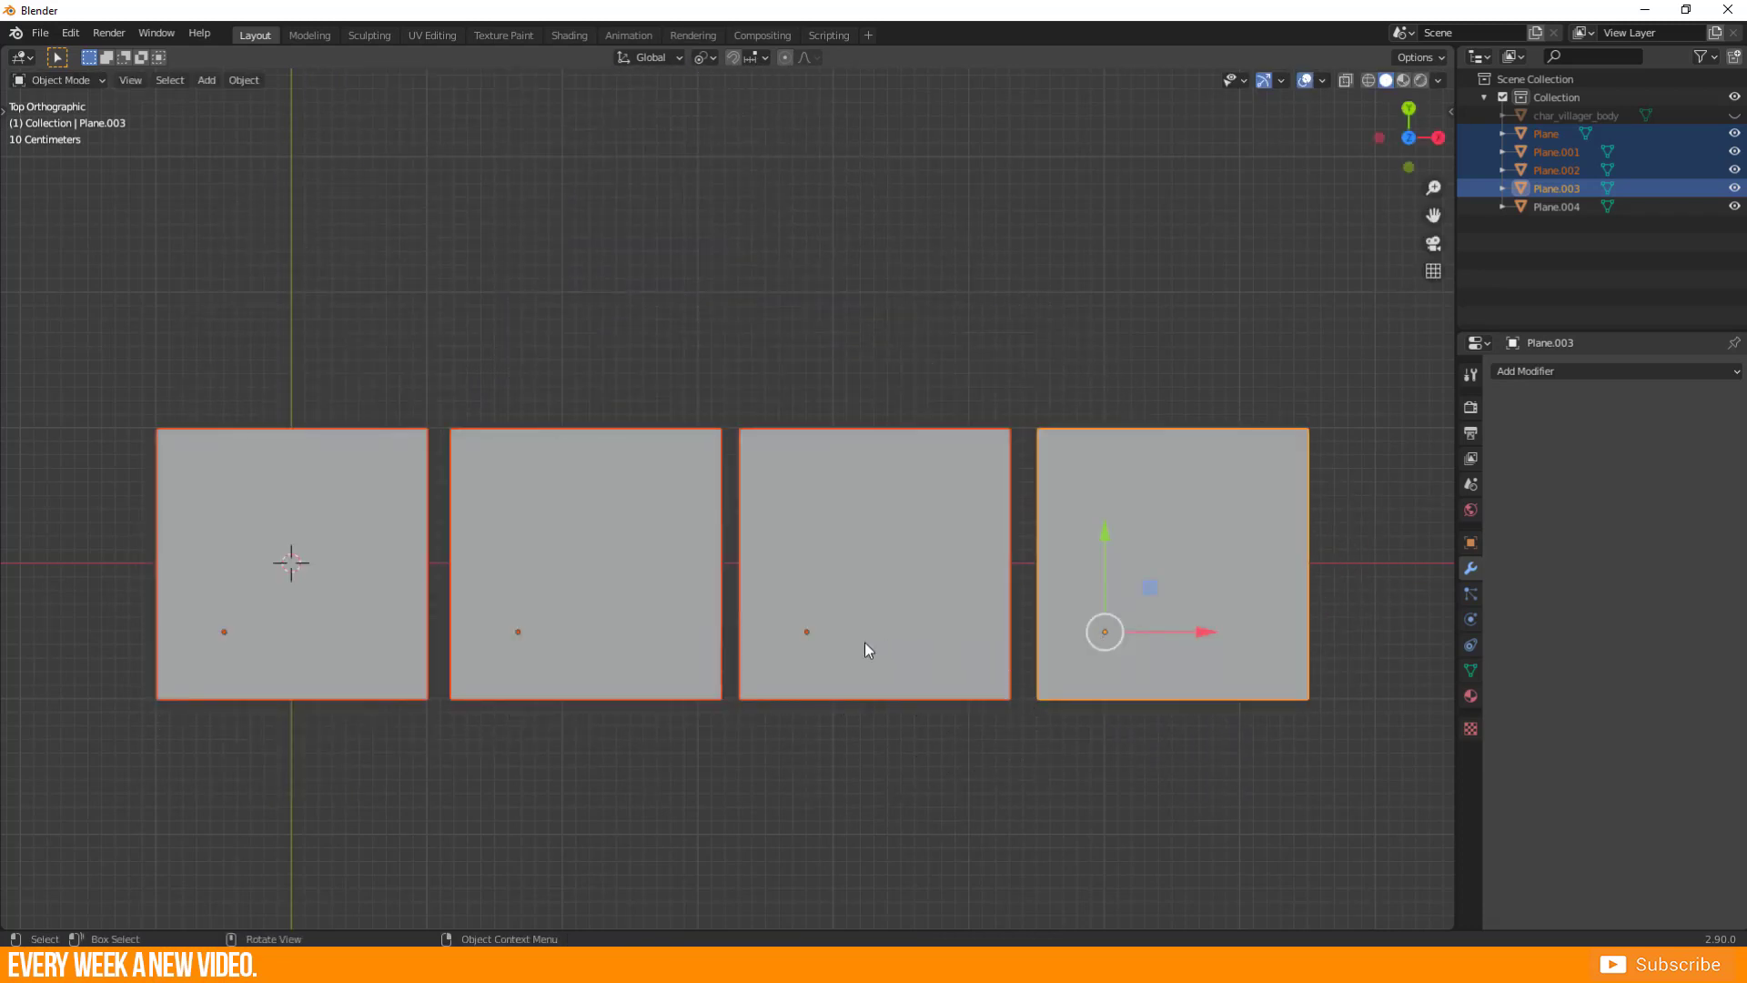
left_click(384, 609, "shift")
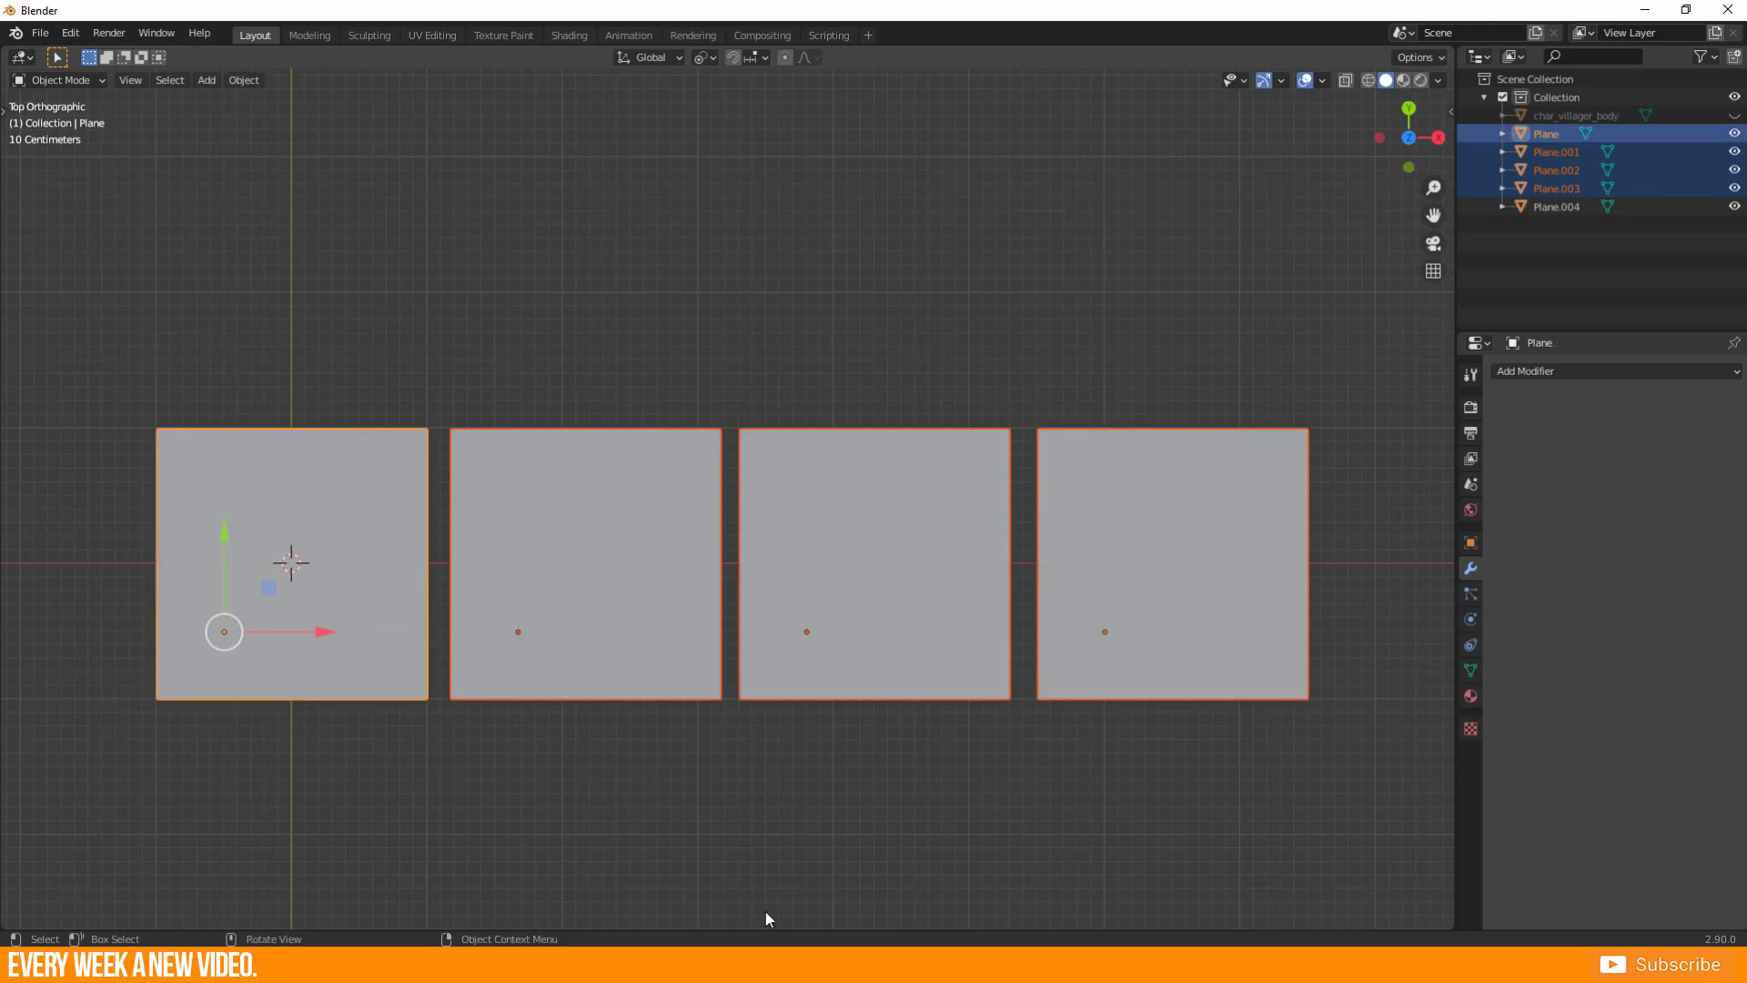
key("r")
right_click(671, 628)
left_click(671, 628, "shift")
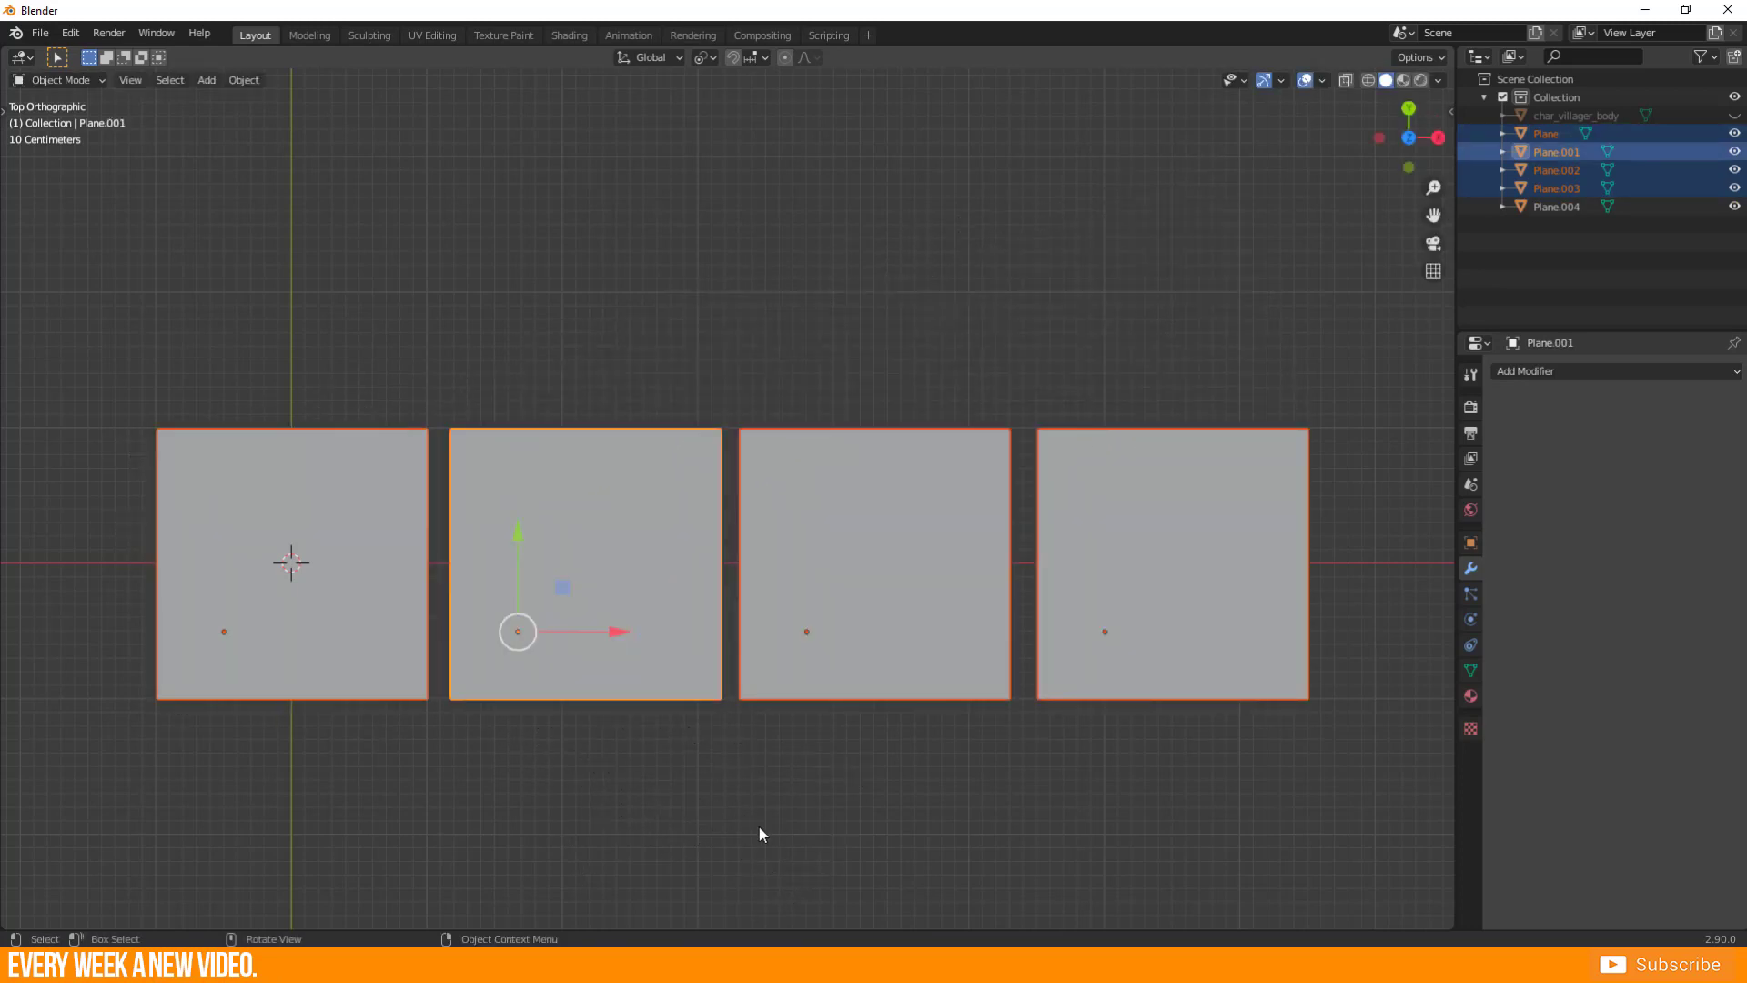
key("r")
right_click(996, 670)
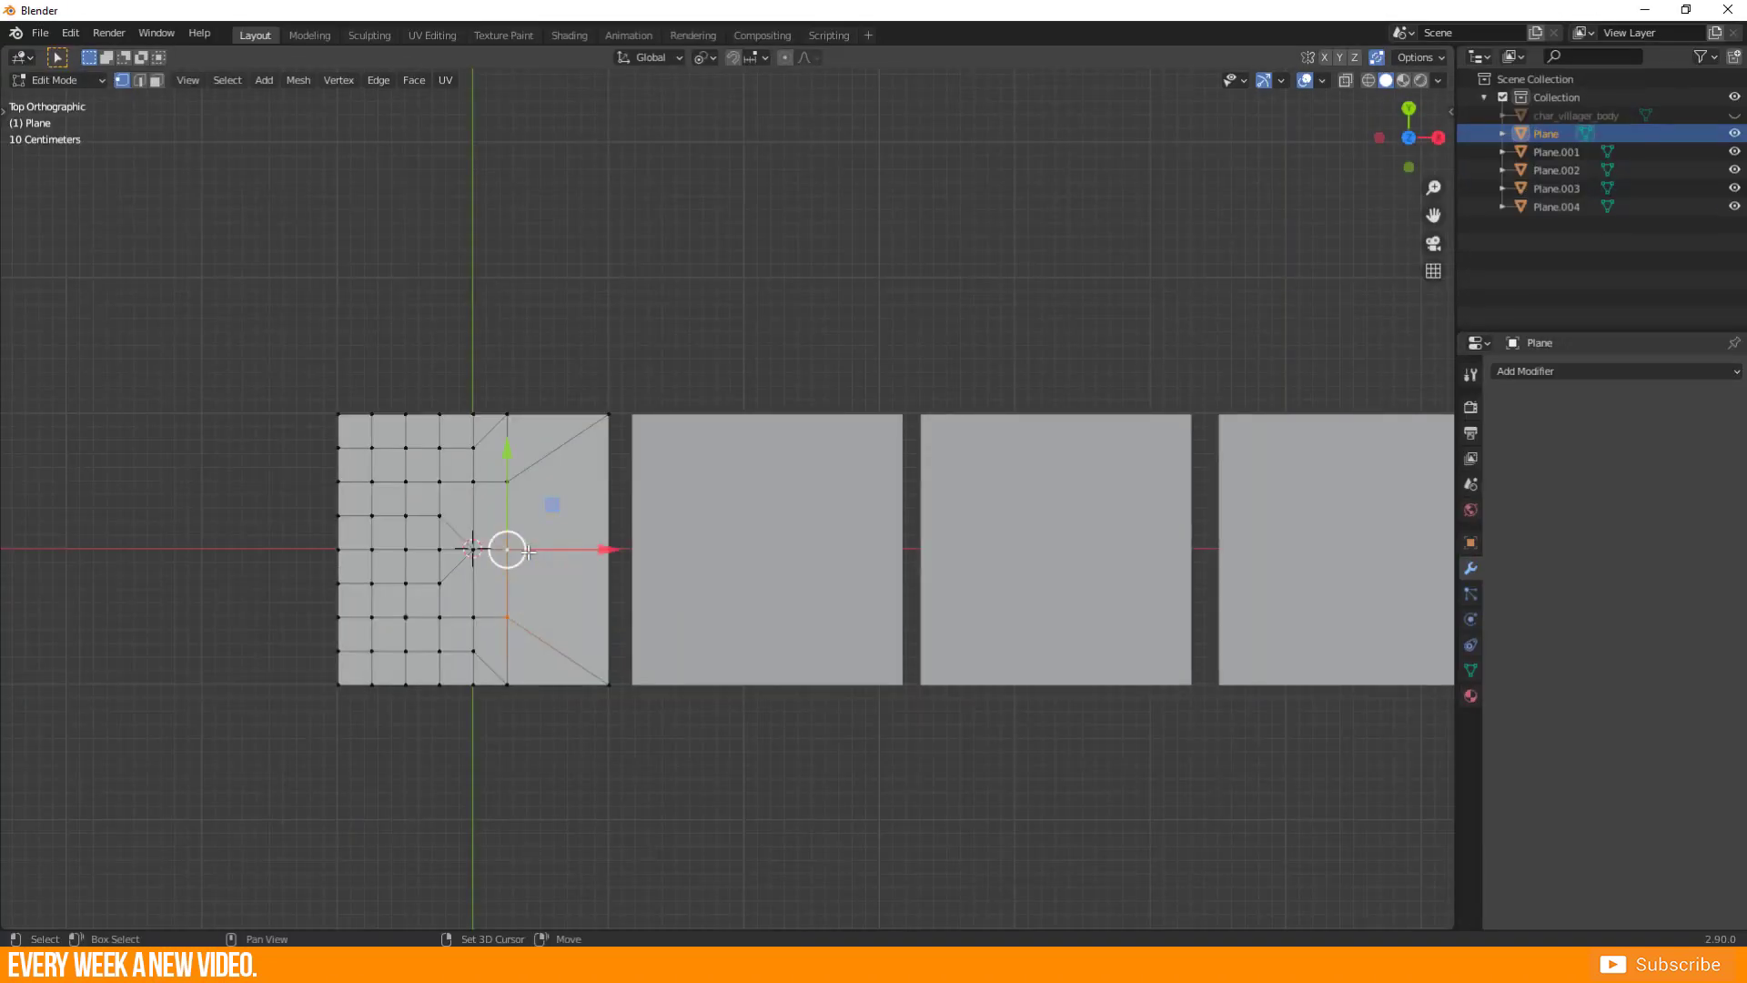
- Make another vertex active and try moving it, cancelling the move
left_click(473, 483)
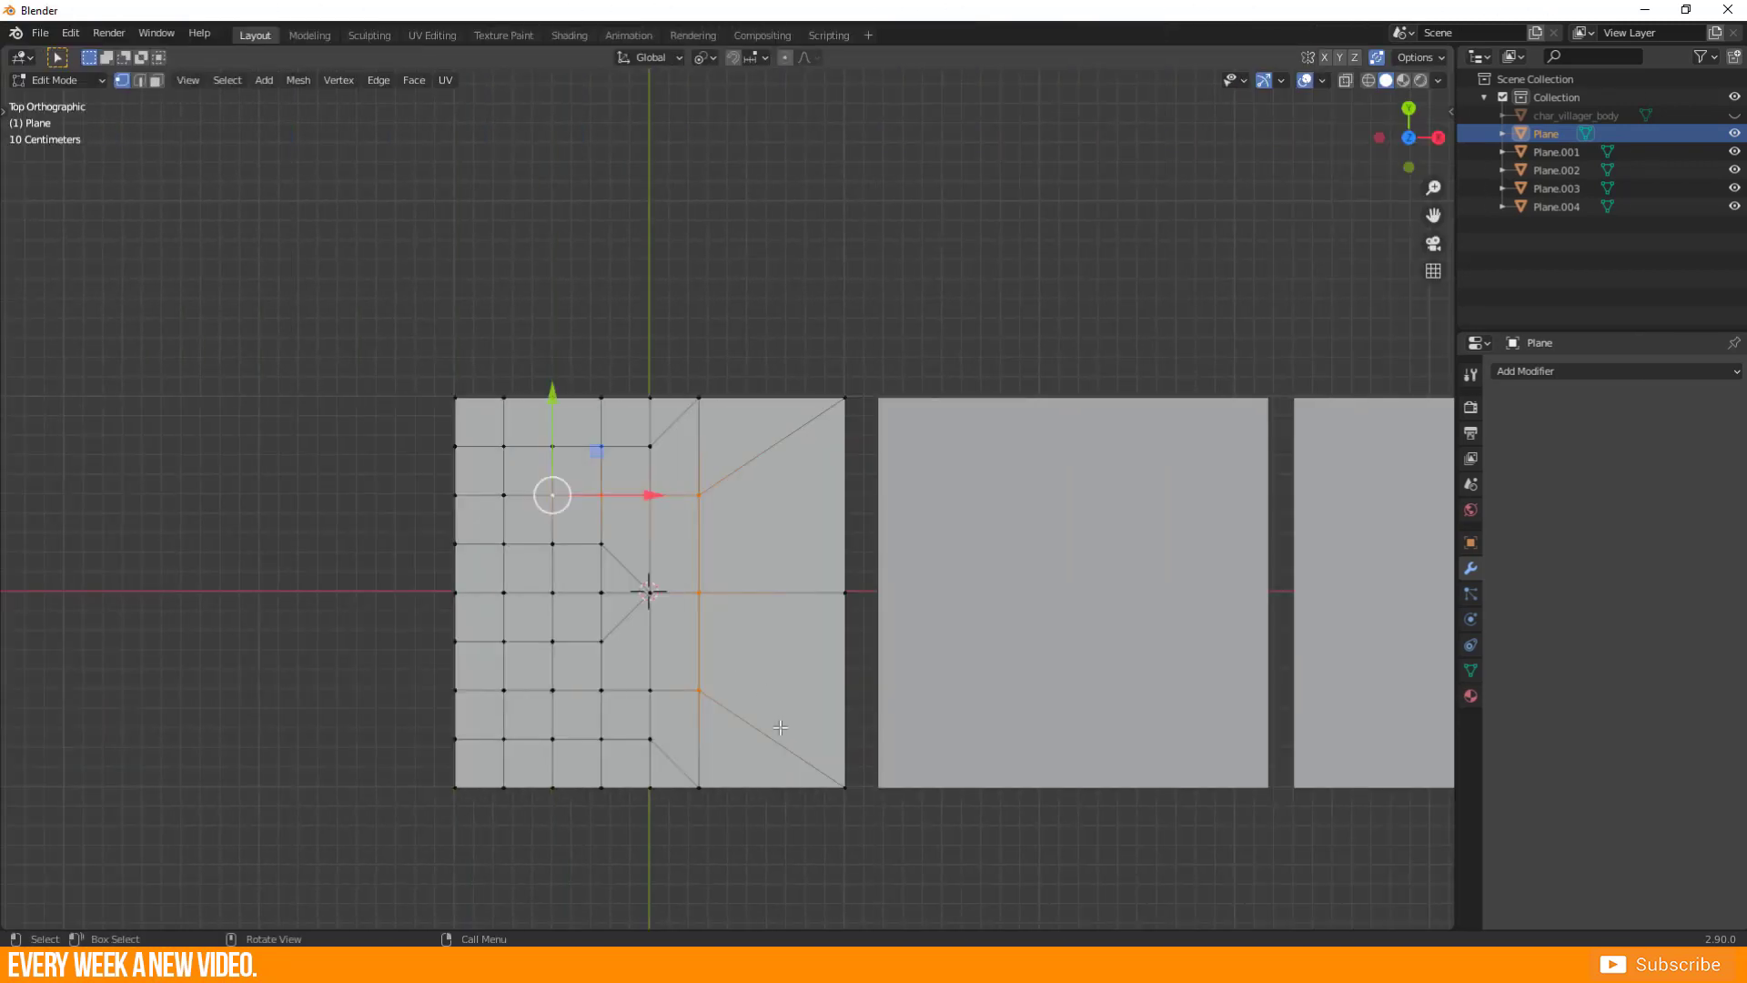
key("g")
key("Escape")
key("g")
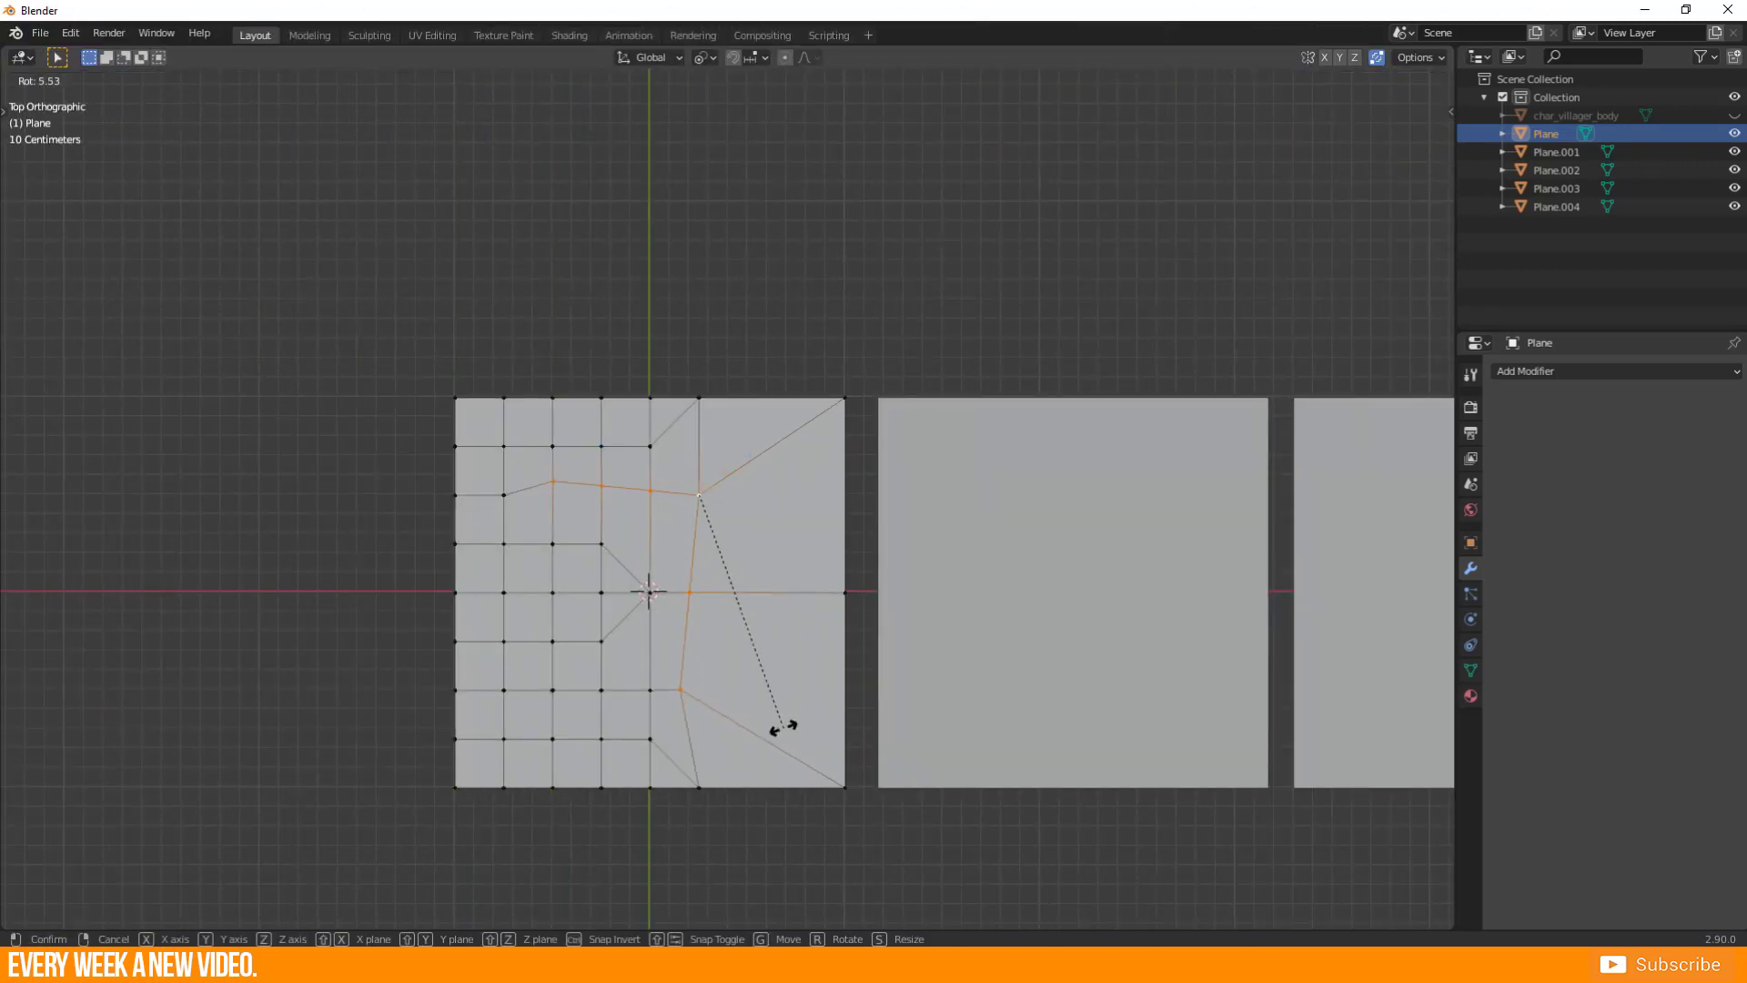
key("Escape")
- Select faces near the plane's centre and test-rotate them, cancelling each rotation
left_click(674, 544)
left_click(671, 632, "shift")
left_click(805, 514, "shift")
key("r")
key("Escape")
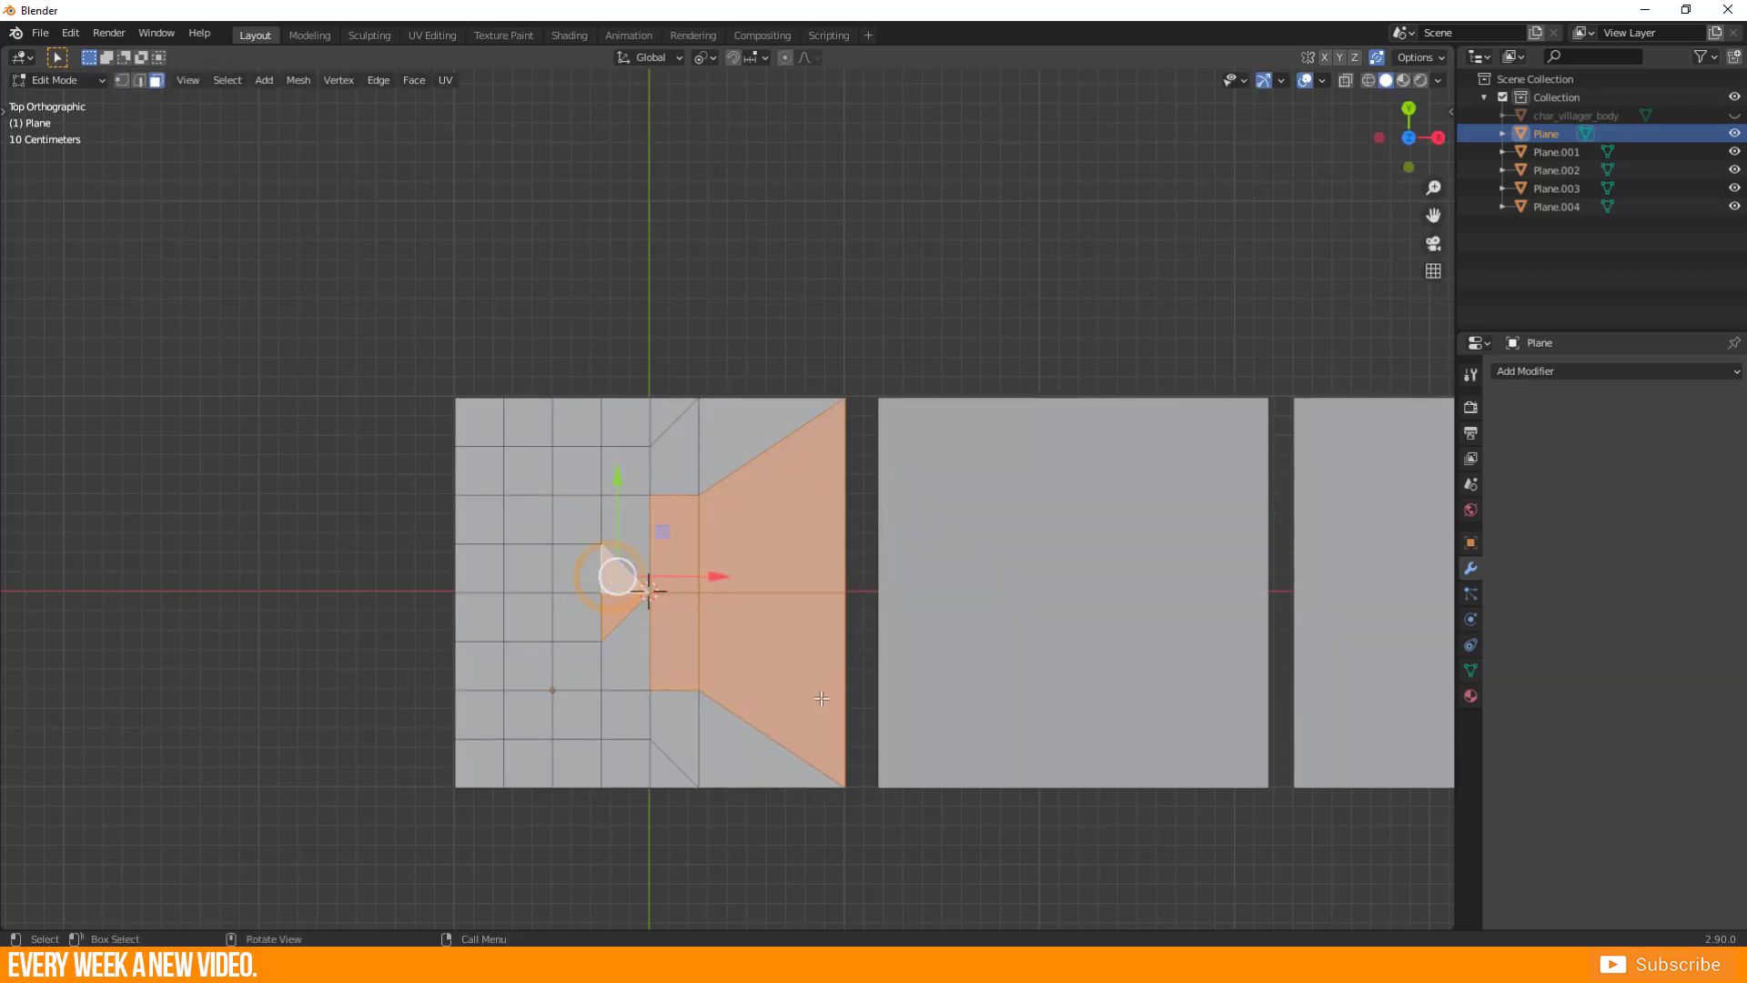
key("r")
key("Escape")
- In edge mode, test-rotate the plane's right vertical edge and cancel it
key("2")
left_click(701, 635)
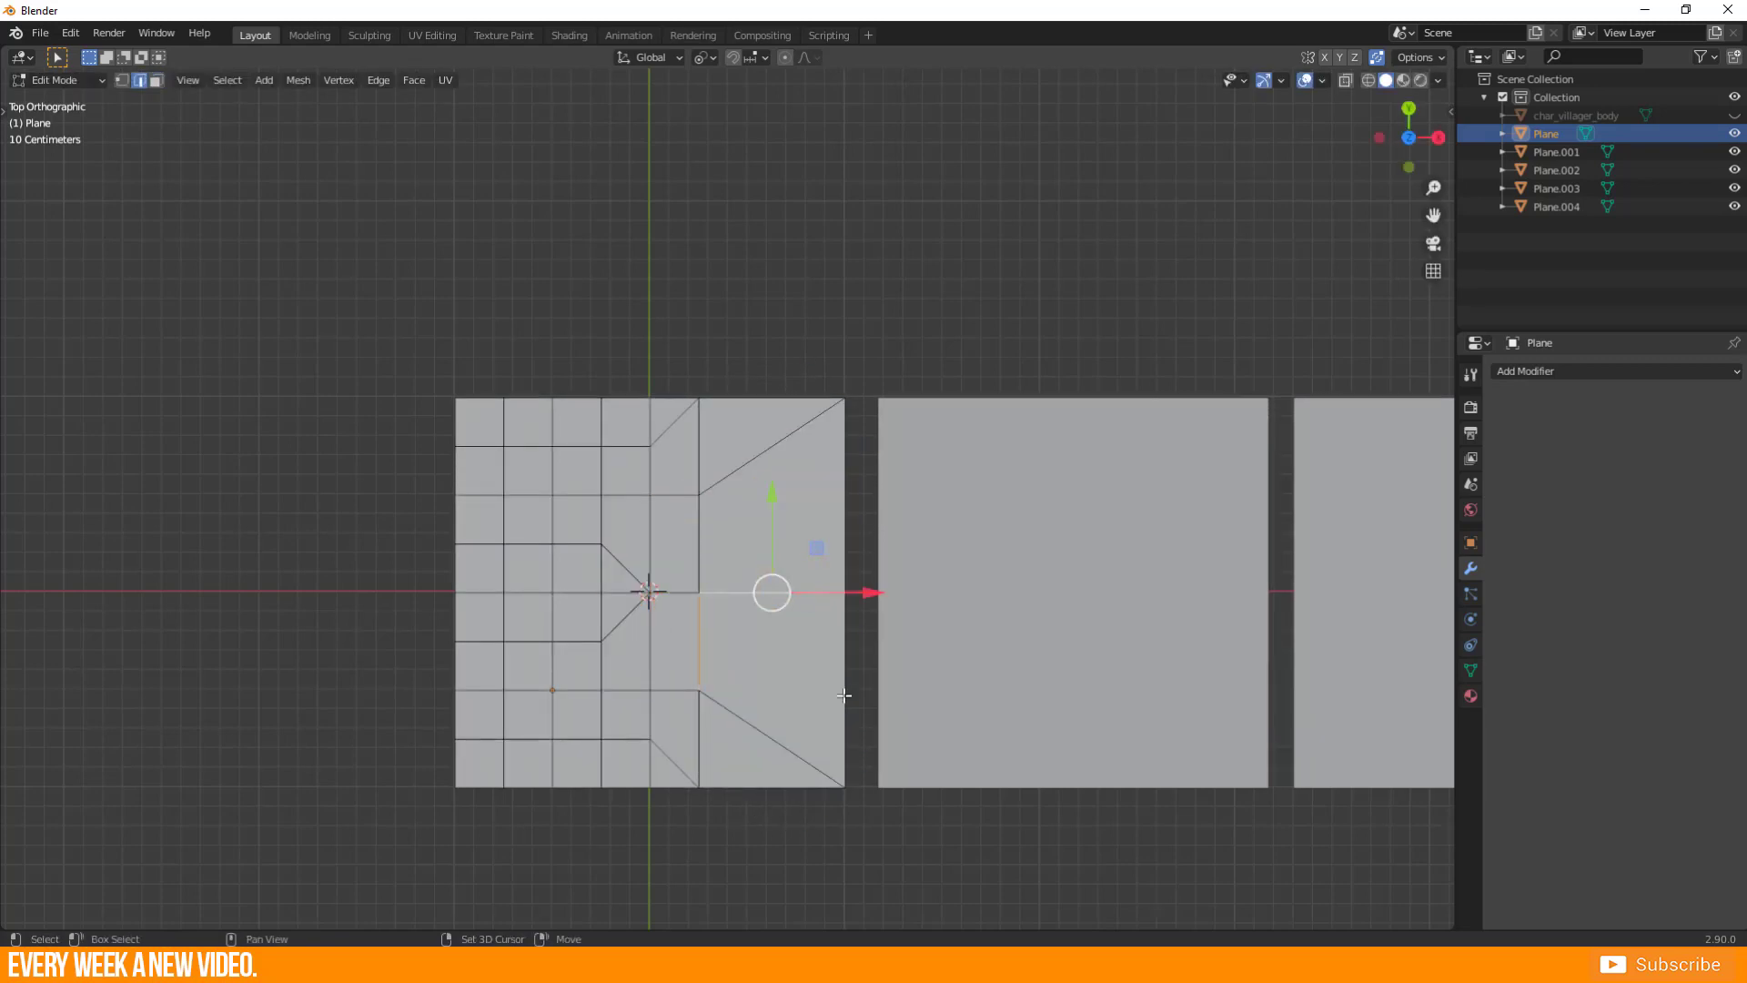
key("r")
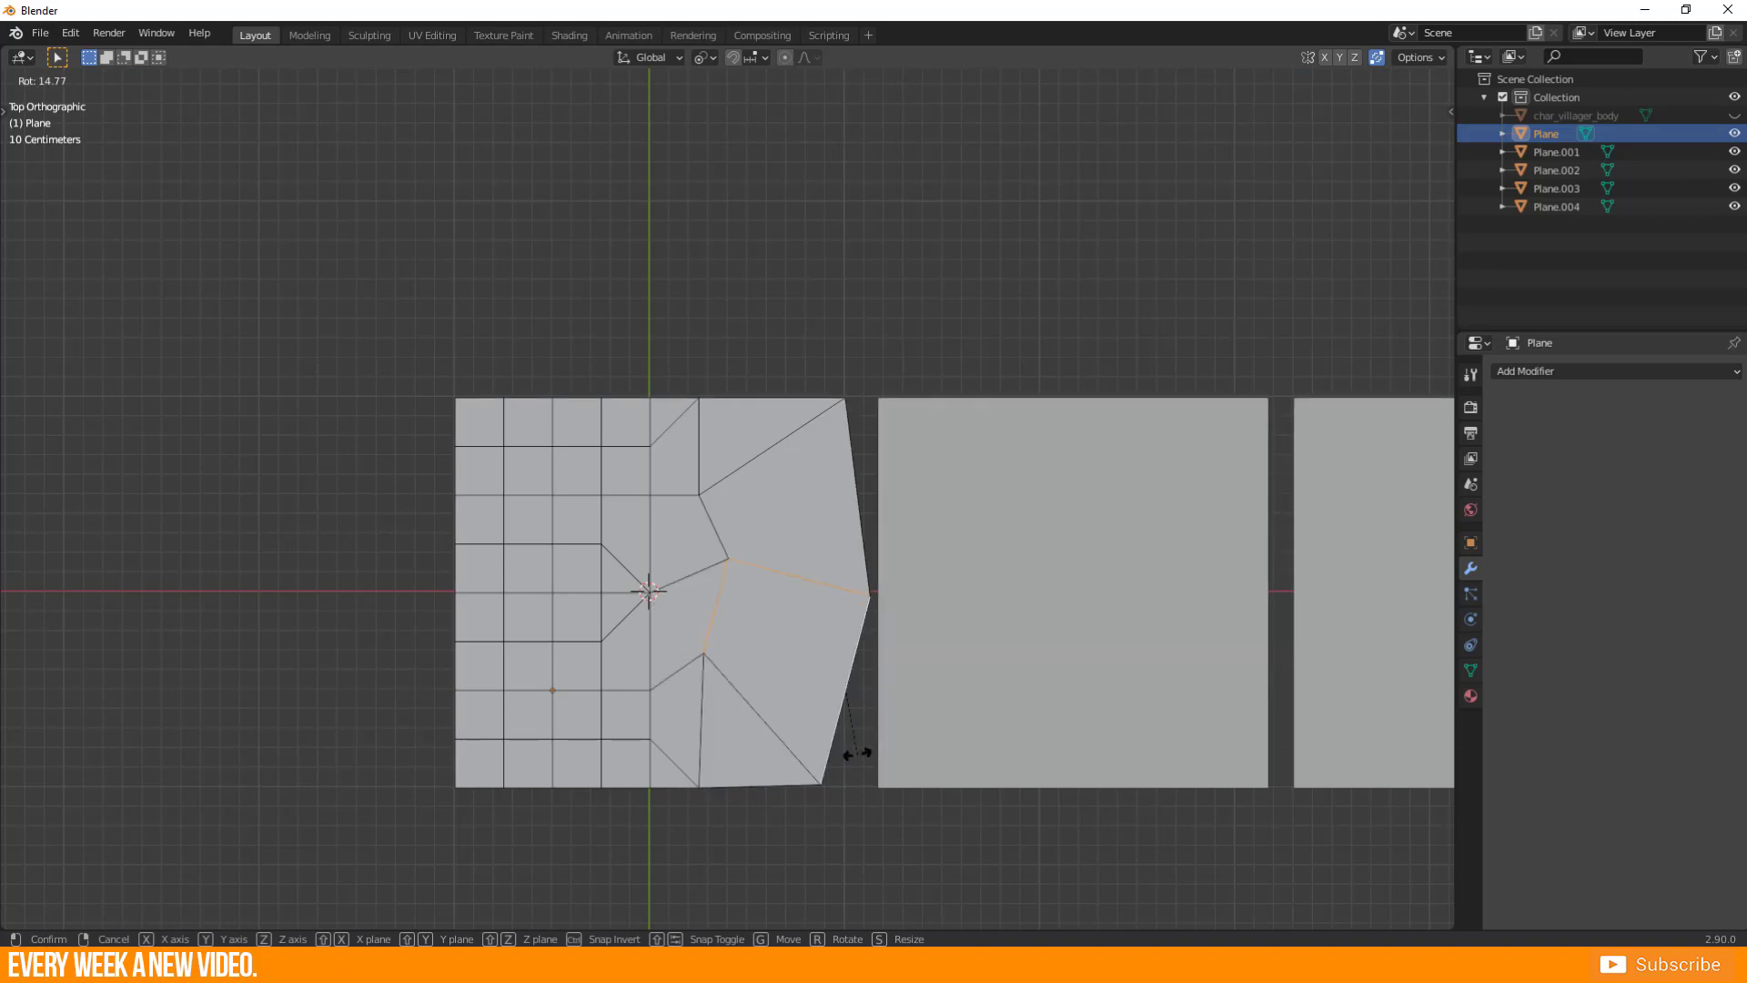
key("Escape")
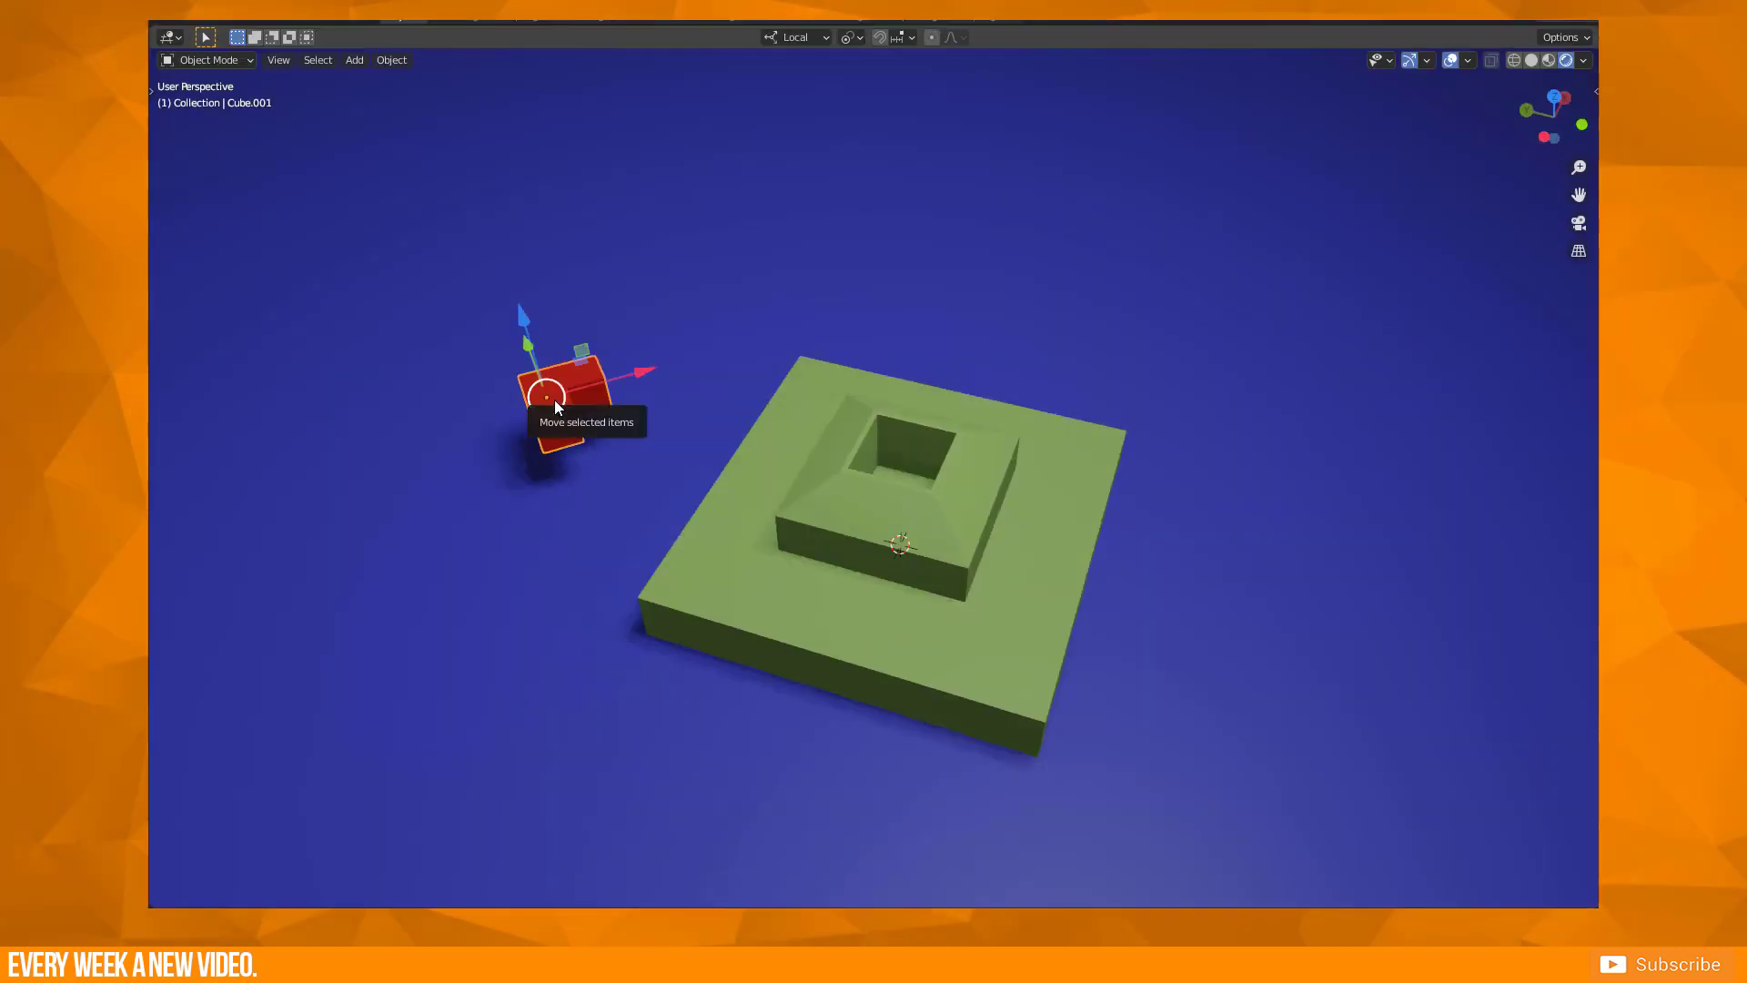
- With the 3D cursor as pivot point, swing the red block around the Z axis
left_click(853, 38)
left_click(888, 79)
key("r")
key("z")
key("z")
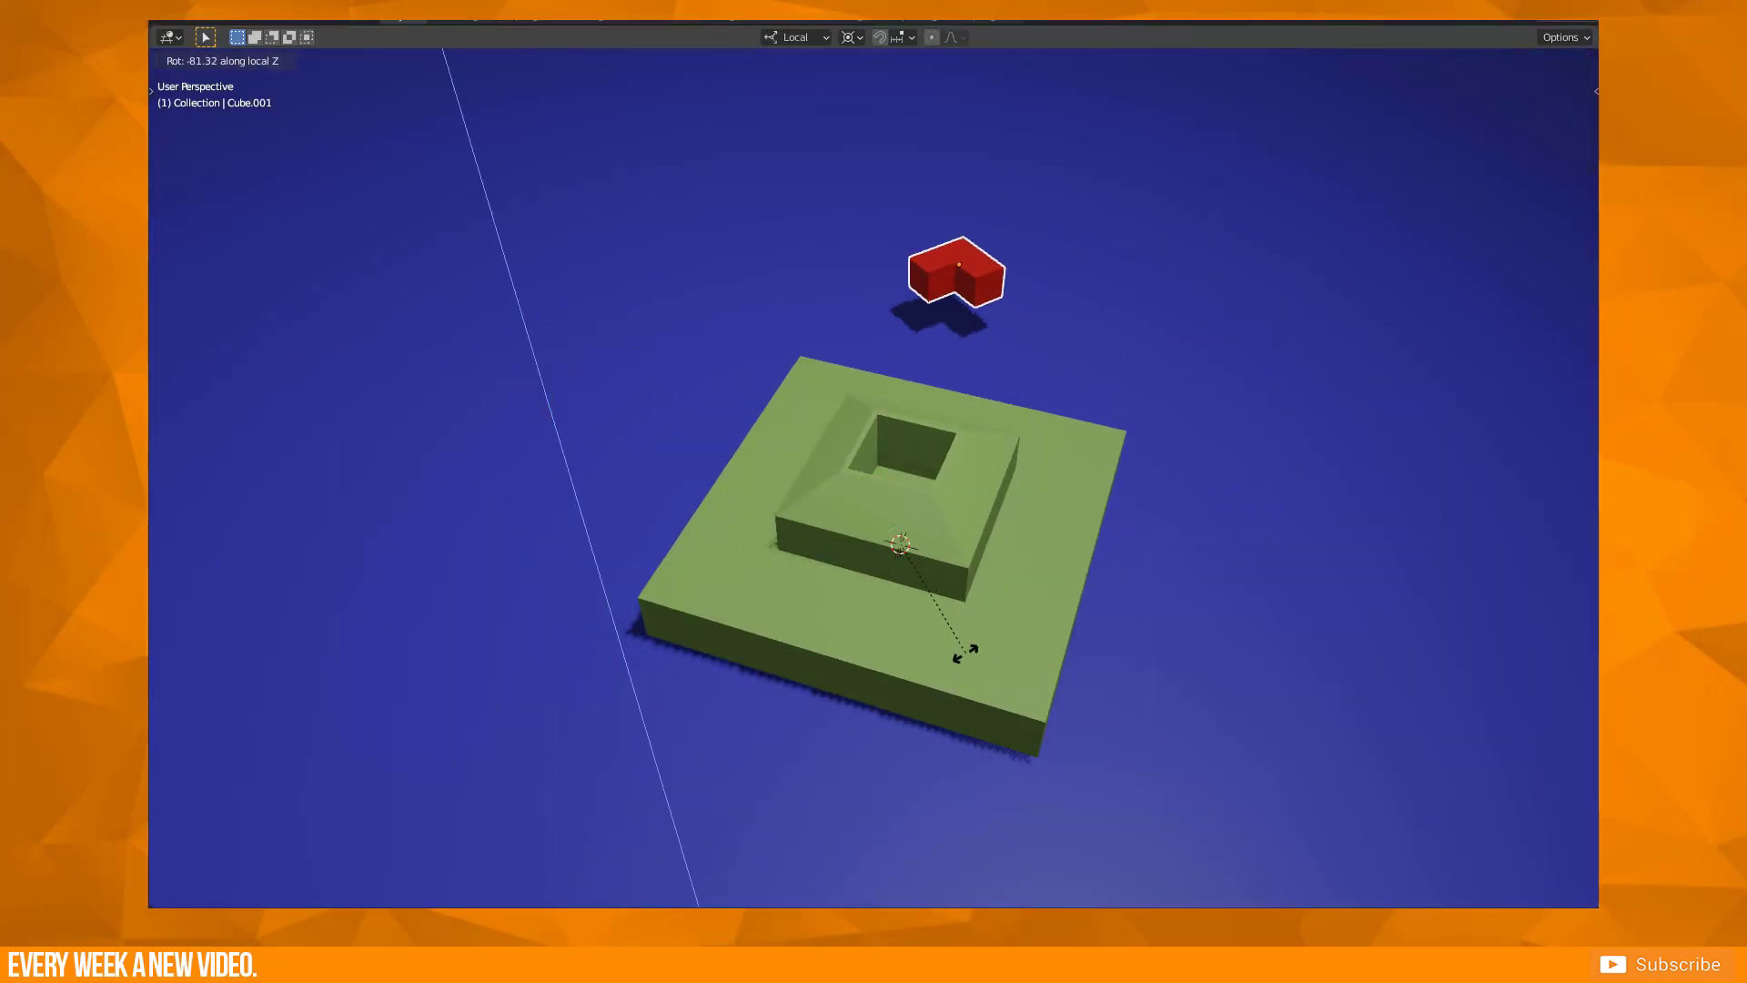
left_click(811, 734)
- Duplicate the red block and rotate the copy about Z around the 3D cursor
key("shift+d")
right_click(819, 740)
key("r")
key("z")
key("z")
right_click(673, 575)
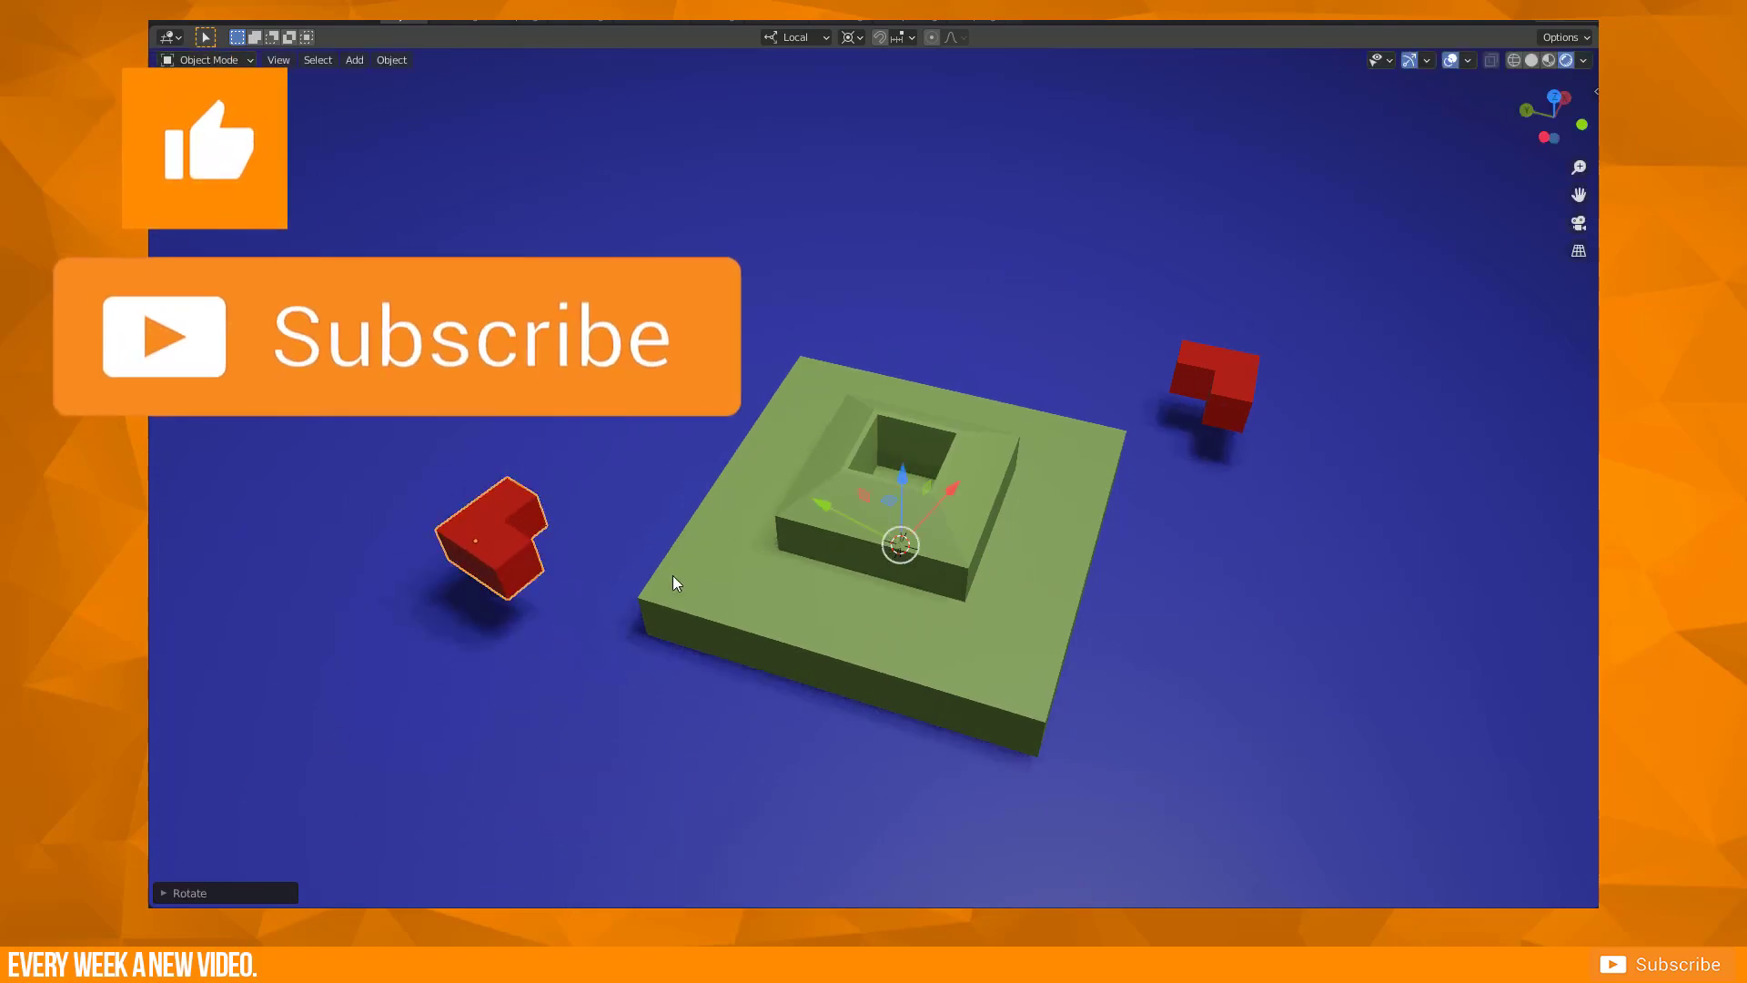
- Move the copy beside the platform and shrink it to about 0.62 scale
key("g")
left_click(1220, 652)
key("s")
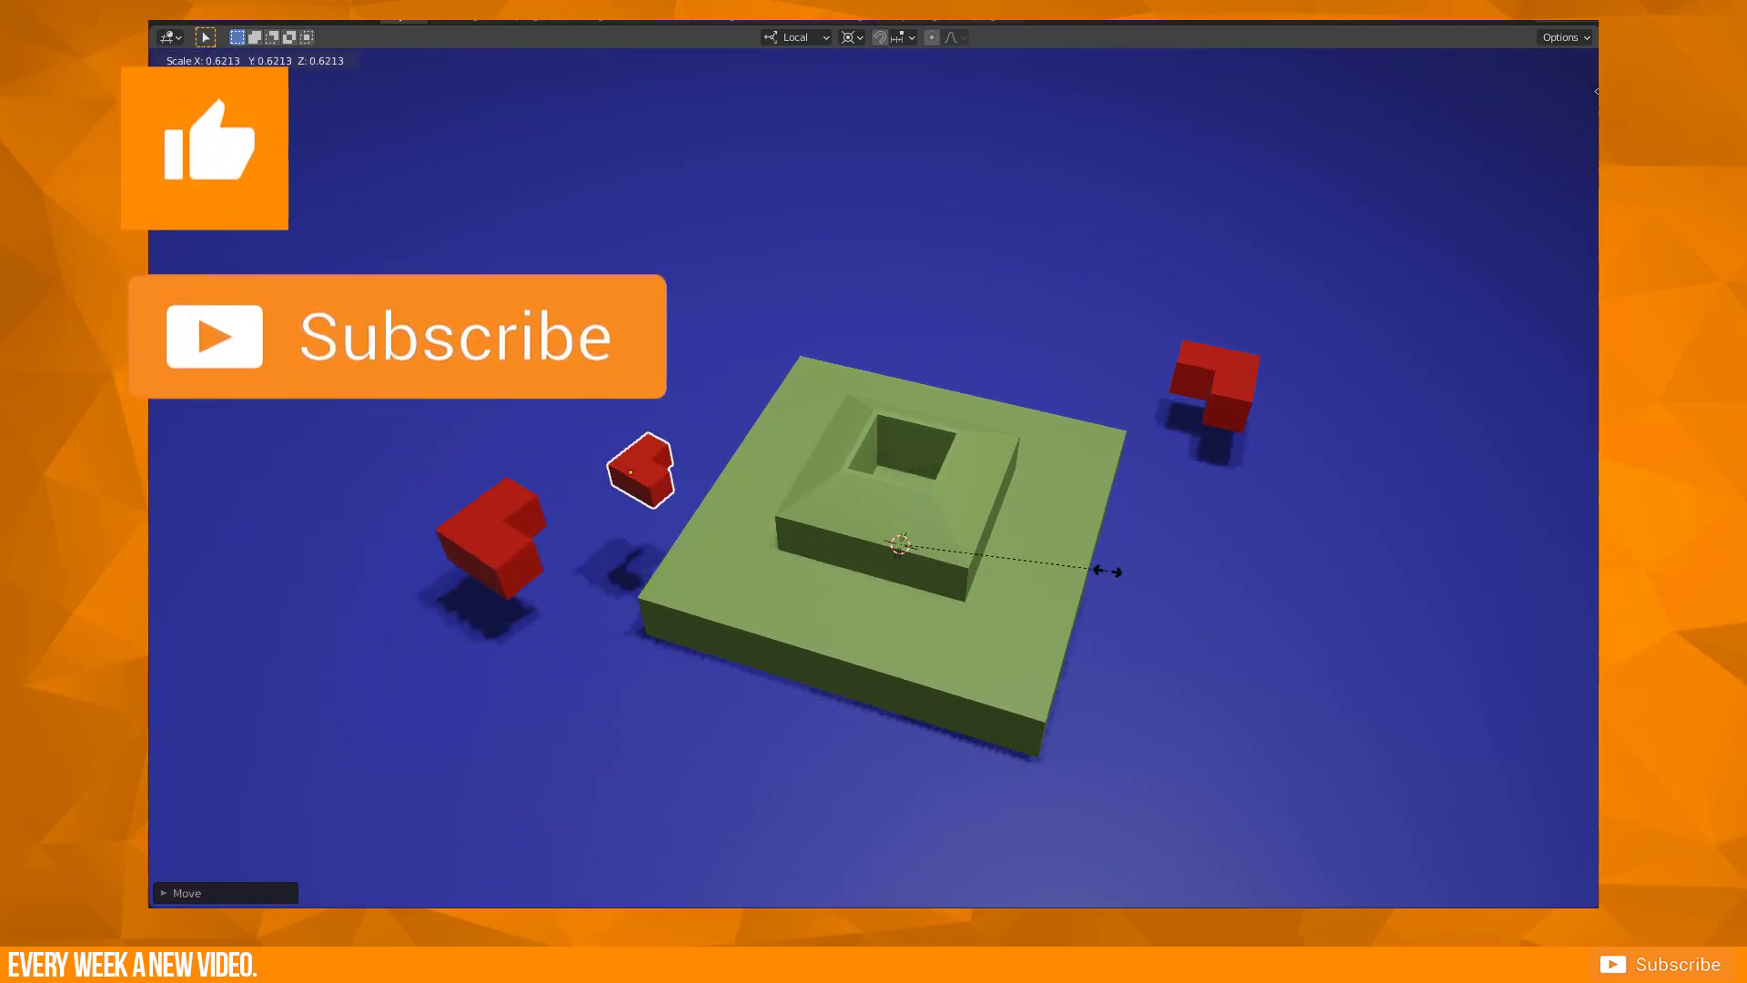
left_click(1109, 573)
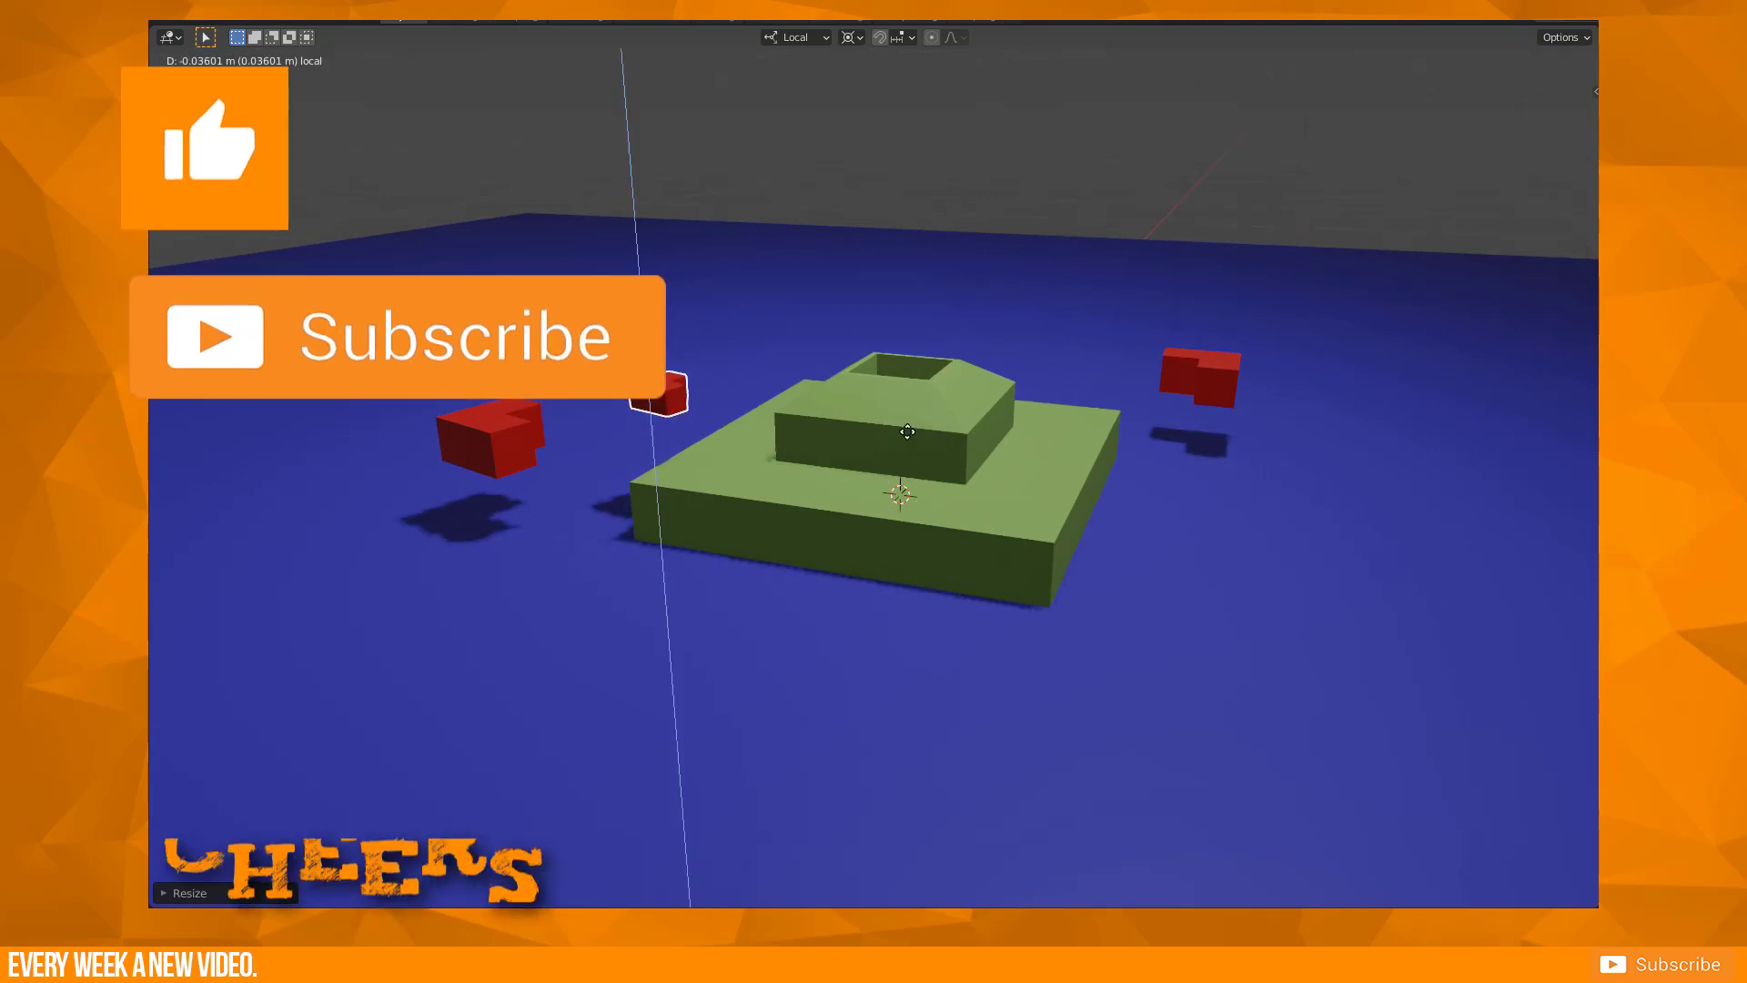